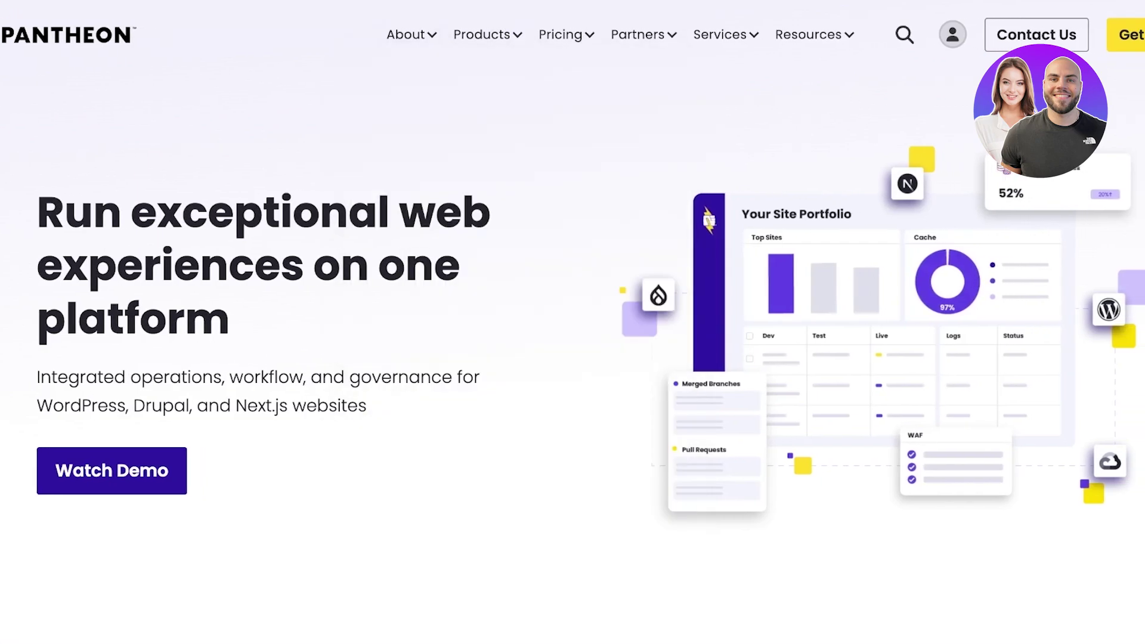
Step: Review the Pantheon homepage's sections on hosting, content management, workflow and governance
scroll(572, 327, "down", 10)
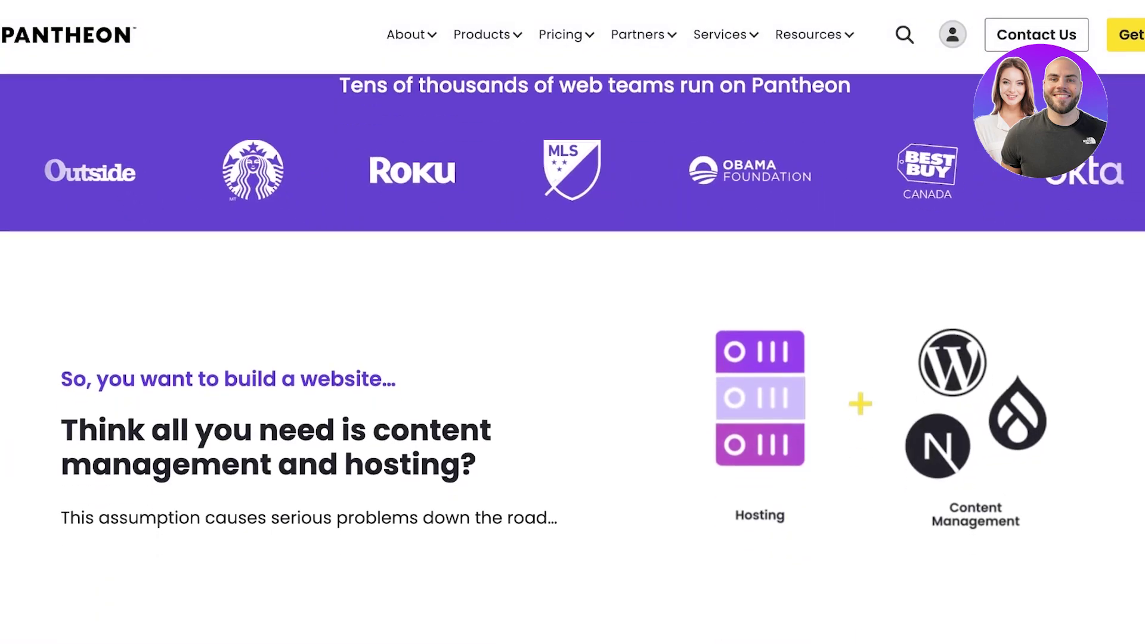
scroll(572, 328, "down", 2)
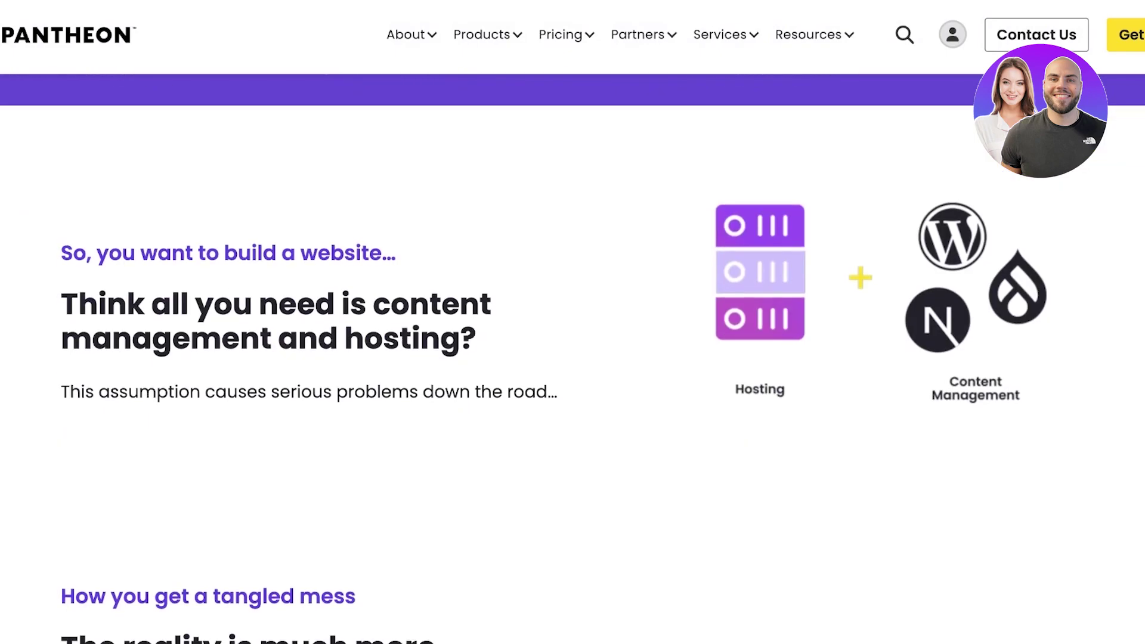
scroll(573, 358, "down", 9)
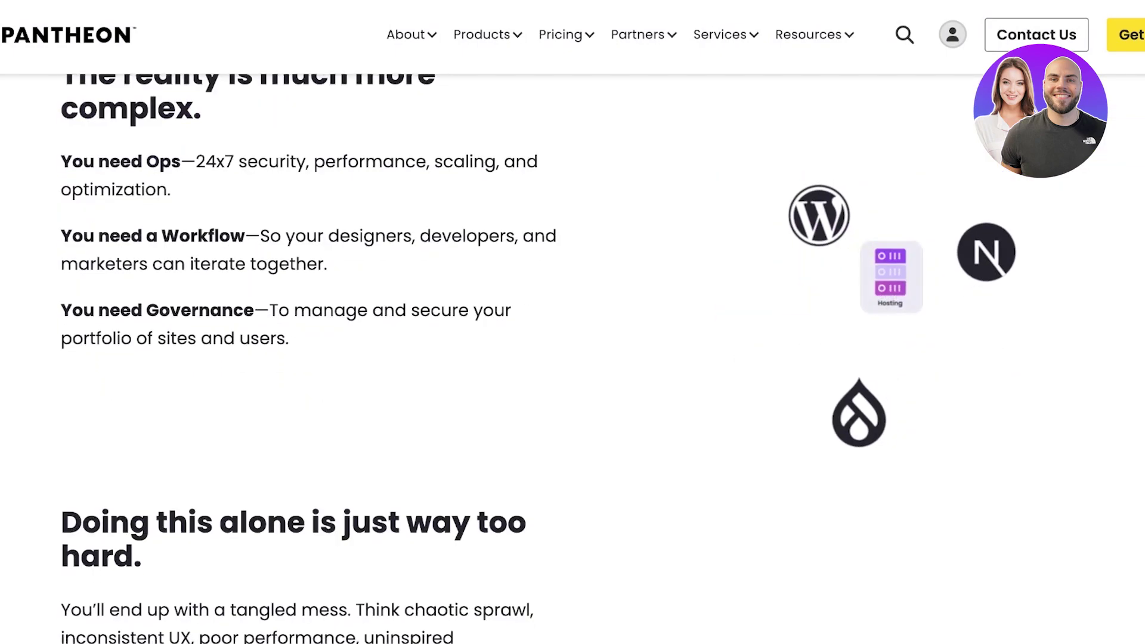
scroll(572, 358, "down", 6)
scroll(573, 358, "down", 10)
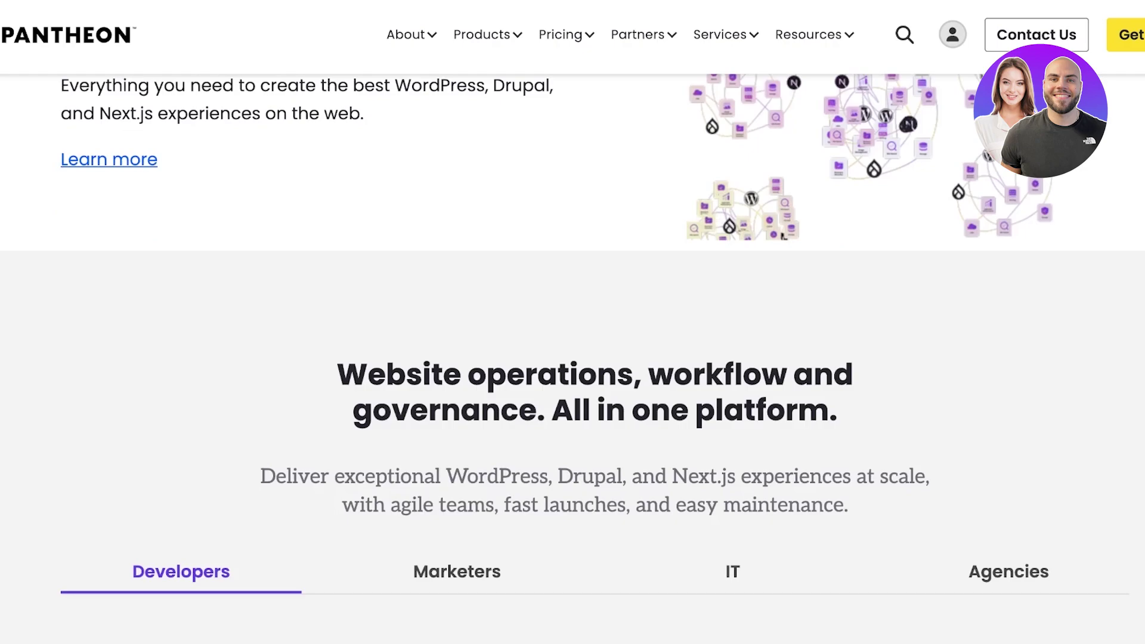
scroll(573, 357, "down", 6)
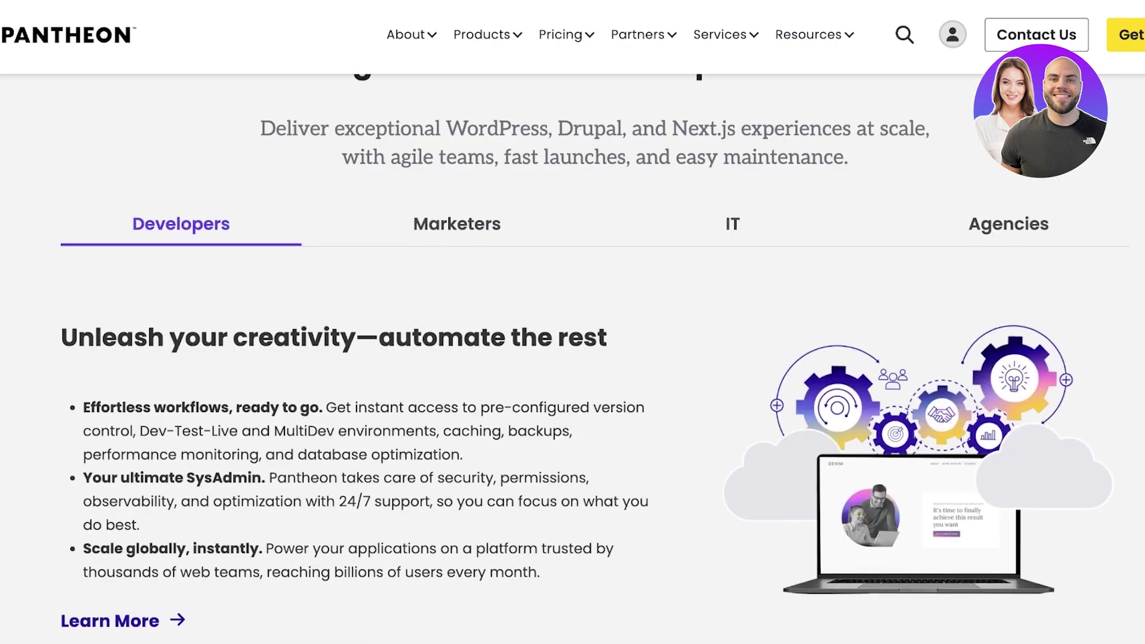
scroll(572, 358, "up", 15)
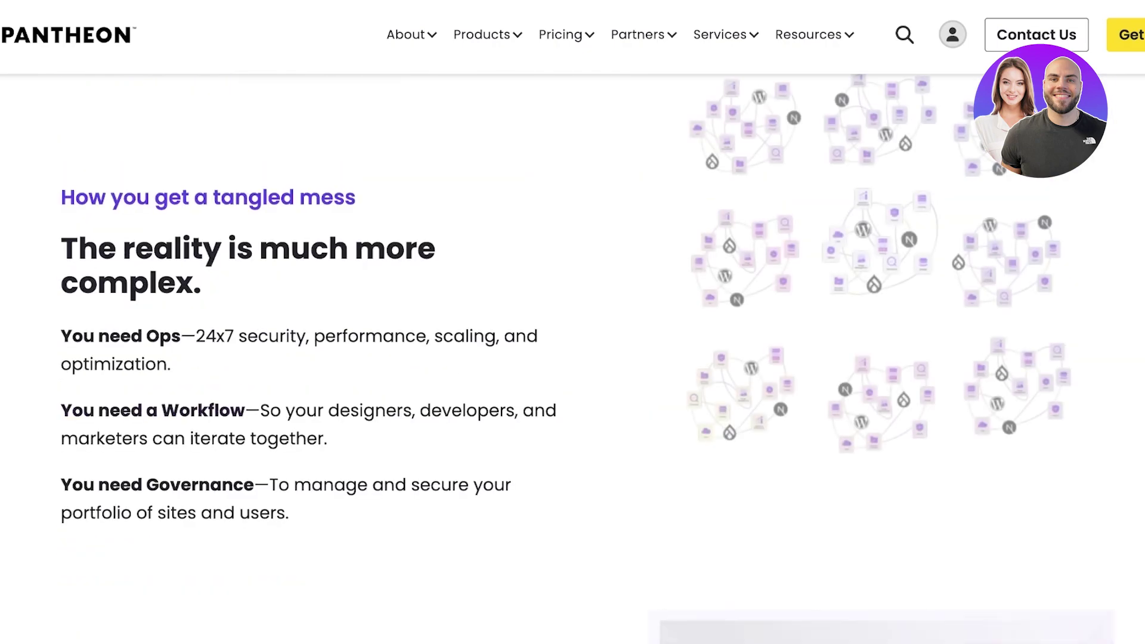
scroll(572, 358, "up", 10)
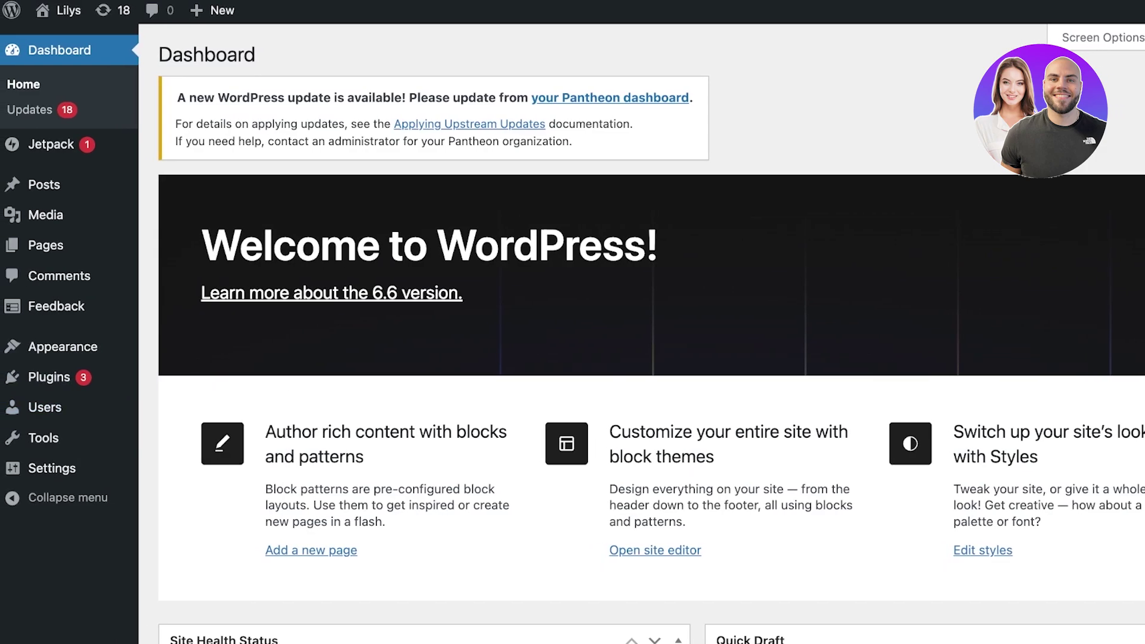
Step: Search the WordPress site's new-plugin directory for "school management"
mouse_move(49, 377)
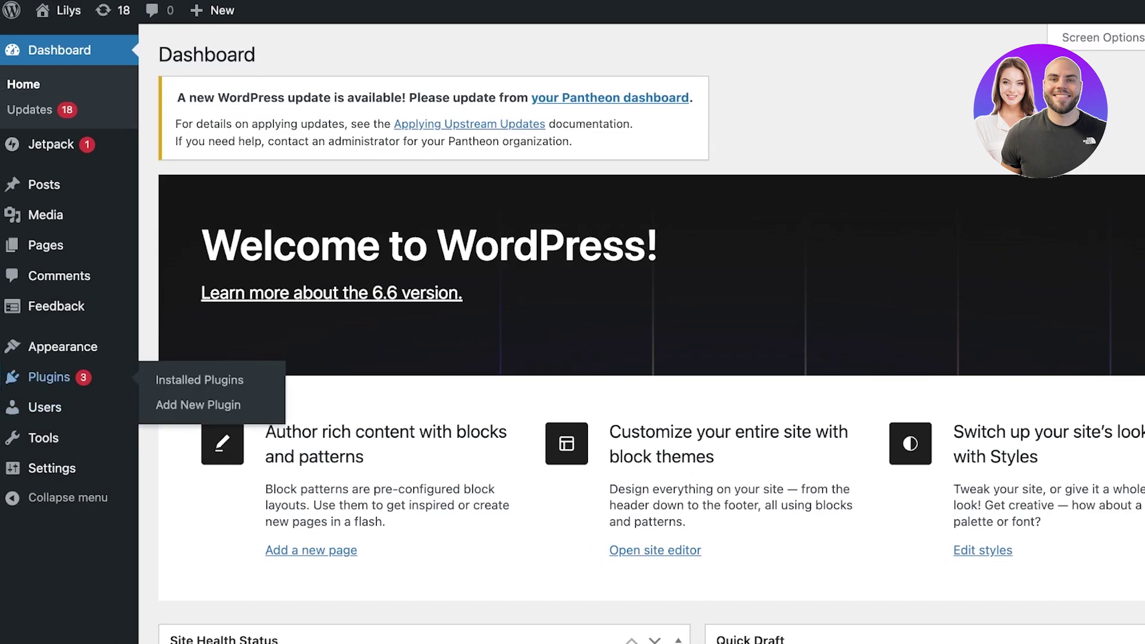
left_click(49, 377)
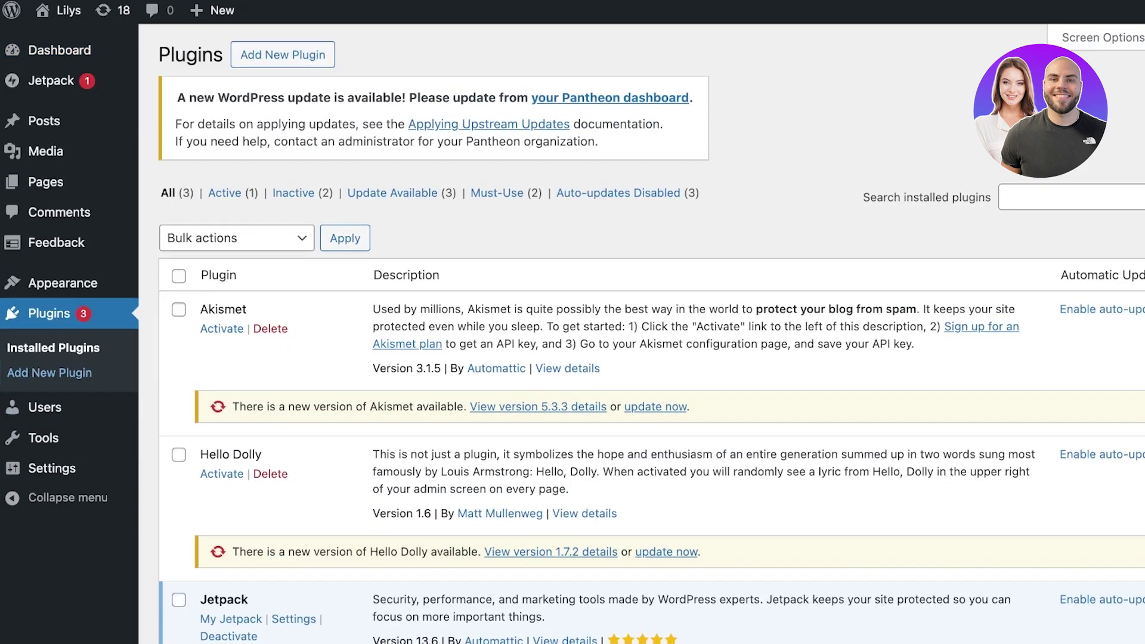
left_click(49, 373)
left_click(965, 197)
type("s")
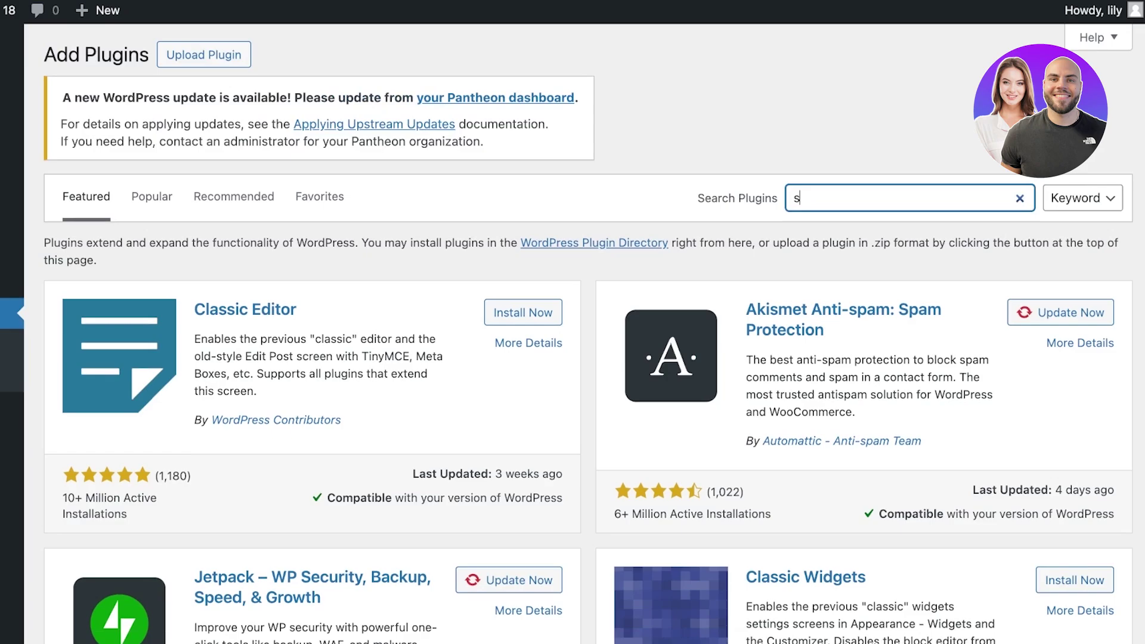
type("chool mana")
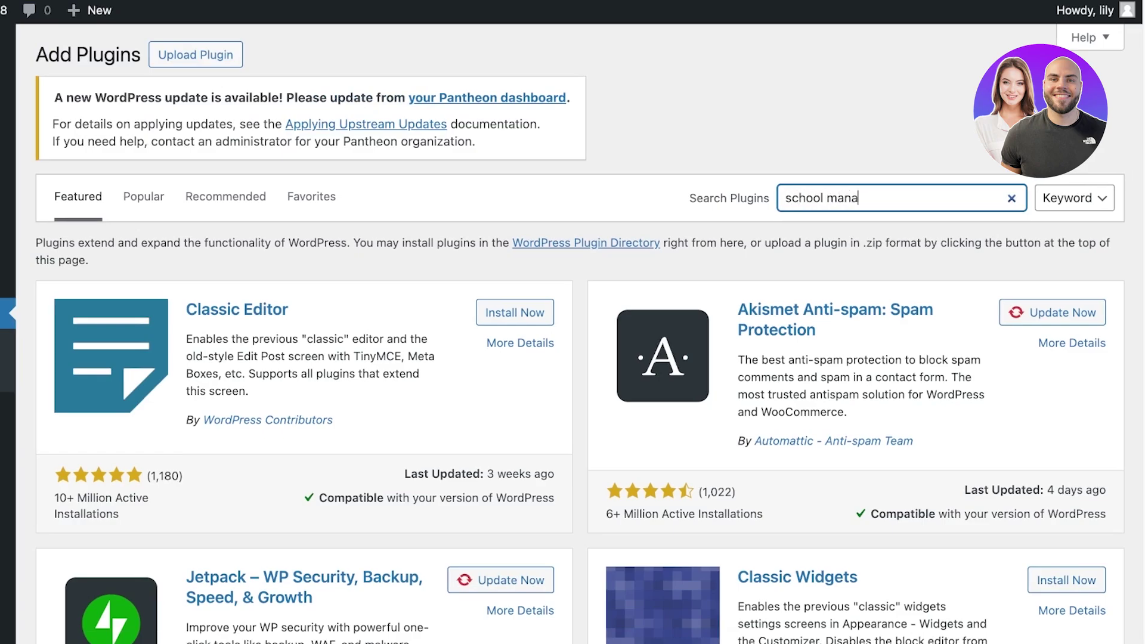
type("gement")
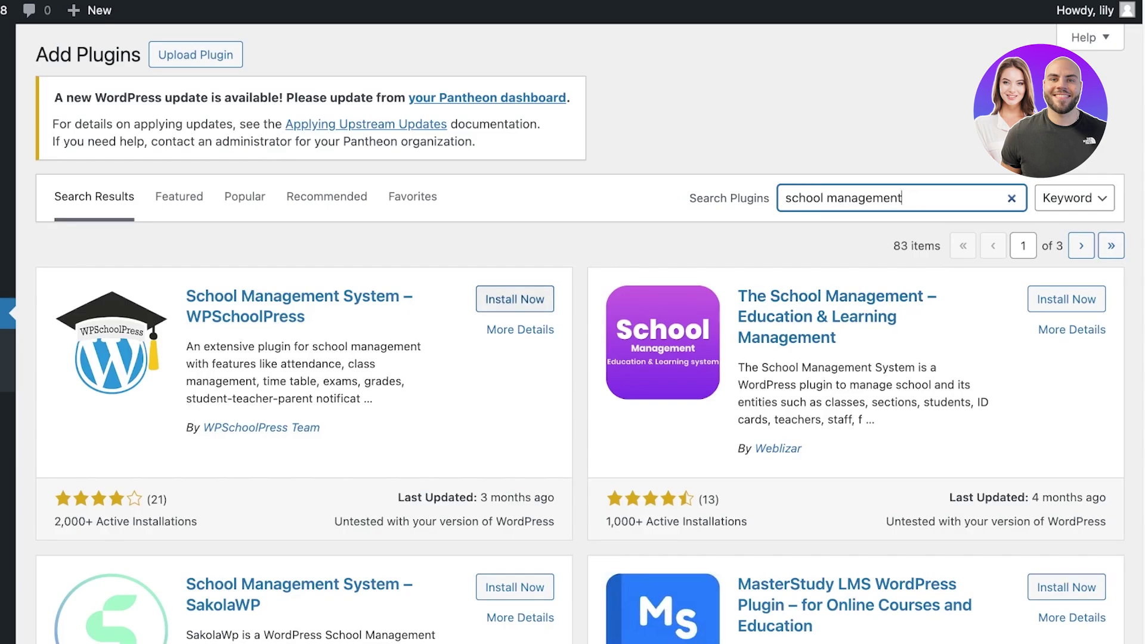
Step: Examine the school management plugin results, comparing their descriptions, ratings, active installations and compatibility
scroll(515, 299, "down", 1)
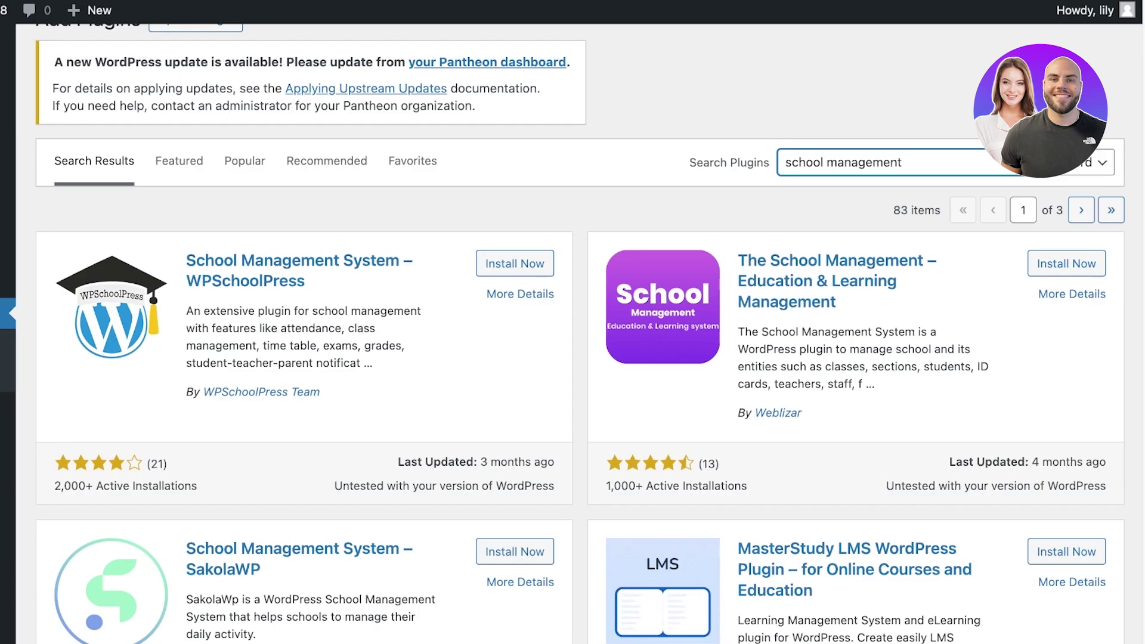
scroll(572, 334, "down", 3)
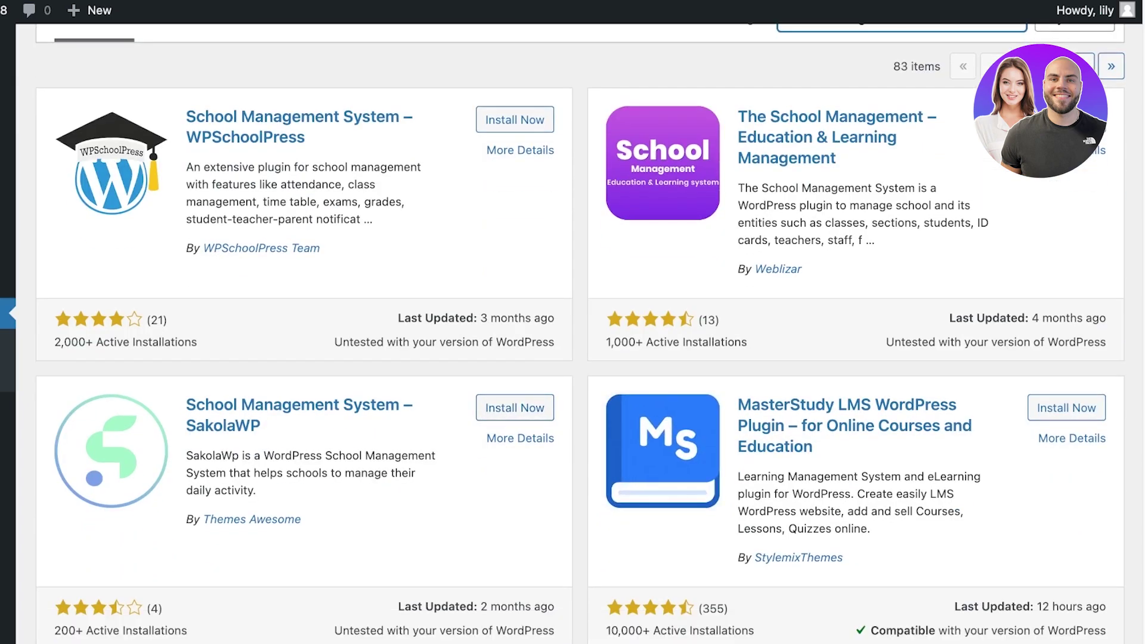
scroll(572, 334, "down", 3)
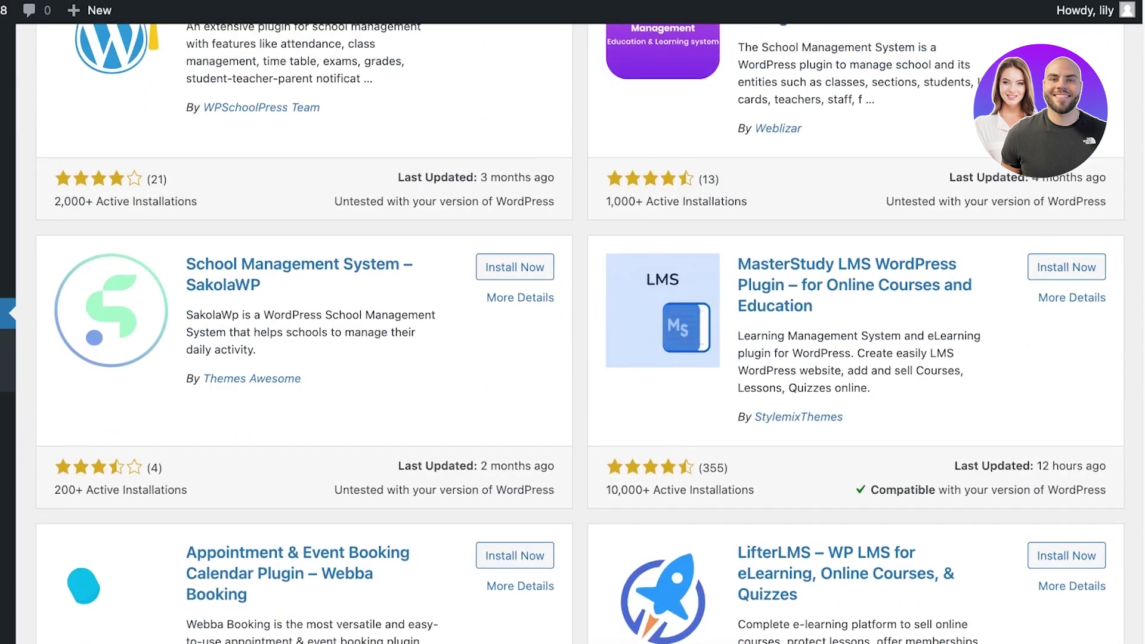
scroll(572, 334, "up", 4)
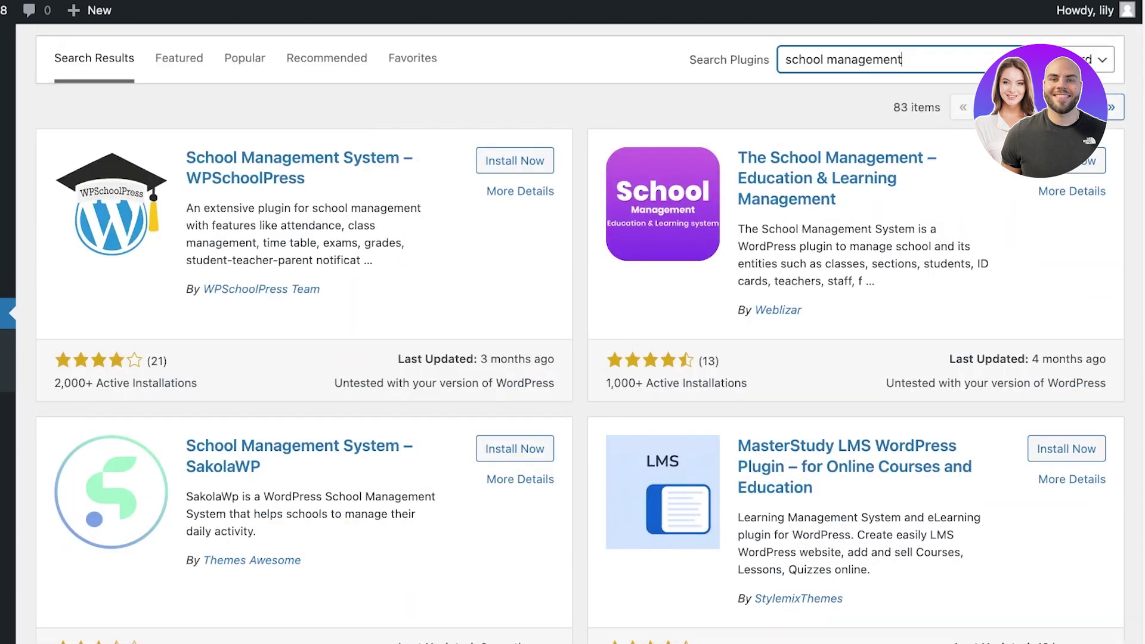
scroll(572, 334, "up", 1)
scroll(573, 334, "down", 3)
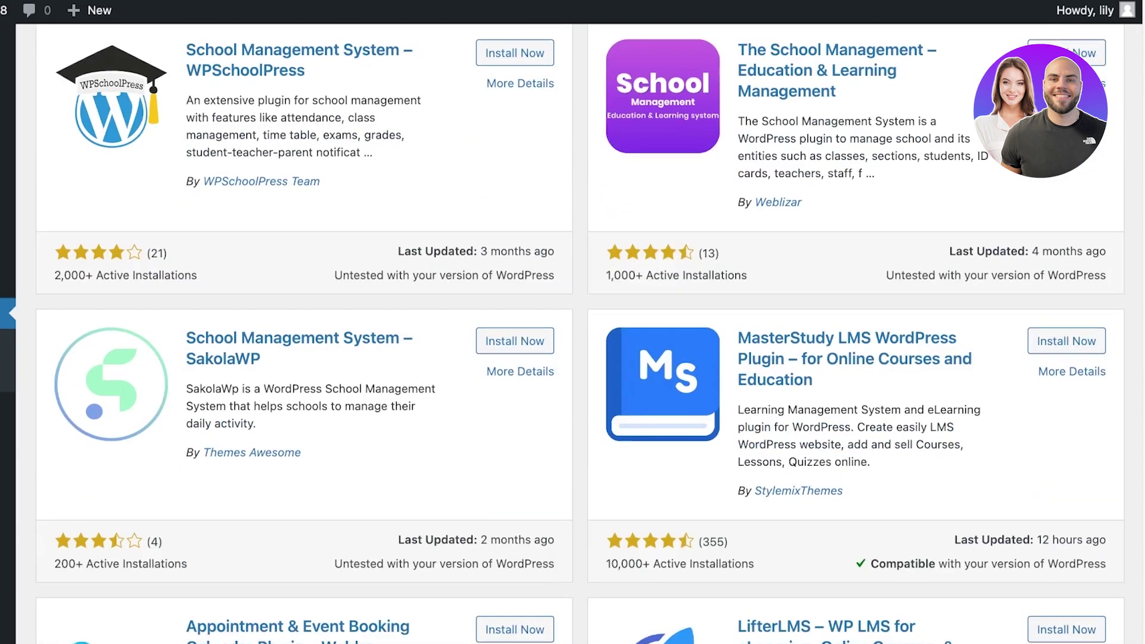
scroll(573, 334, "up", 1)
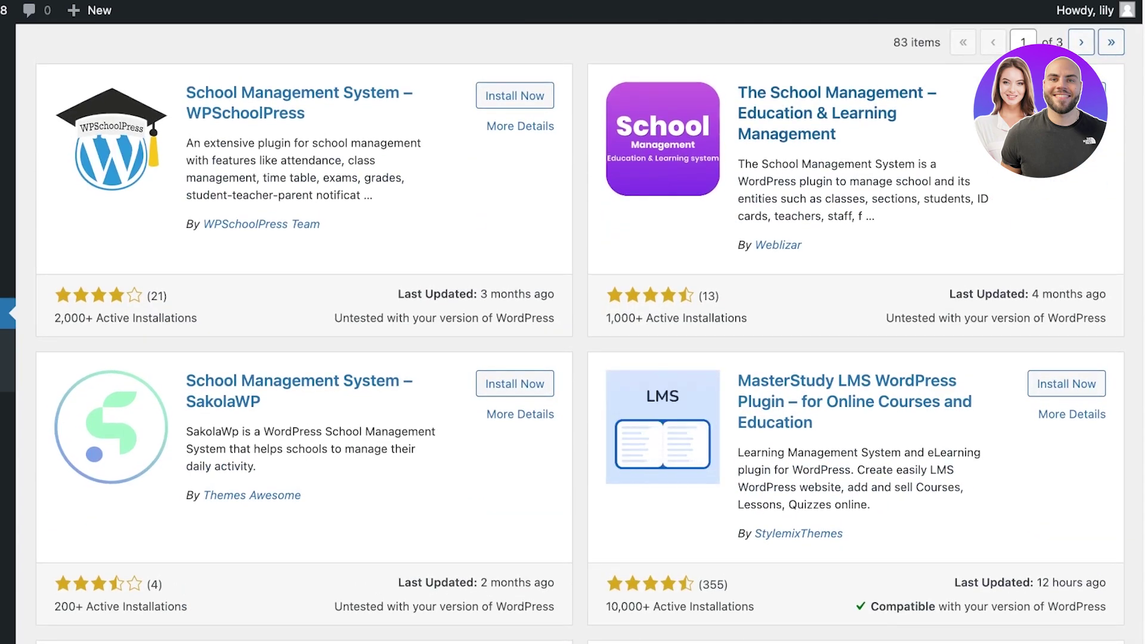
scroll(572, 334, "down", 1)
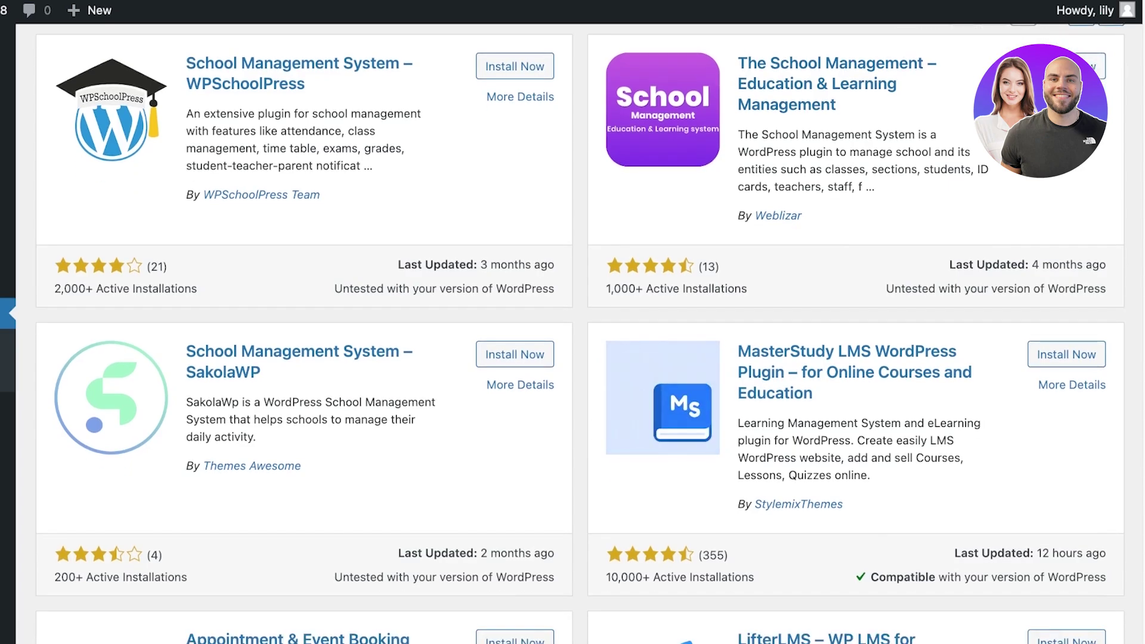
scroll(573, 333, "down", 8)
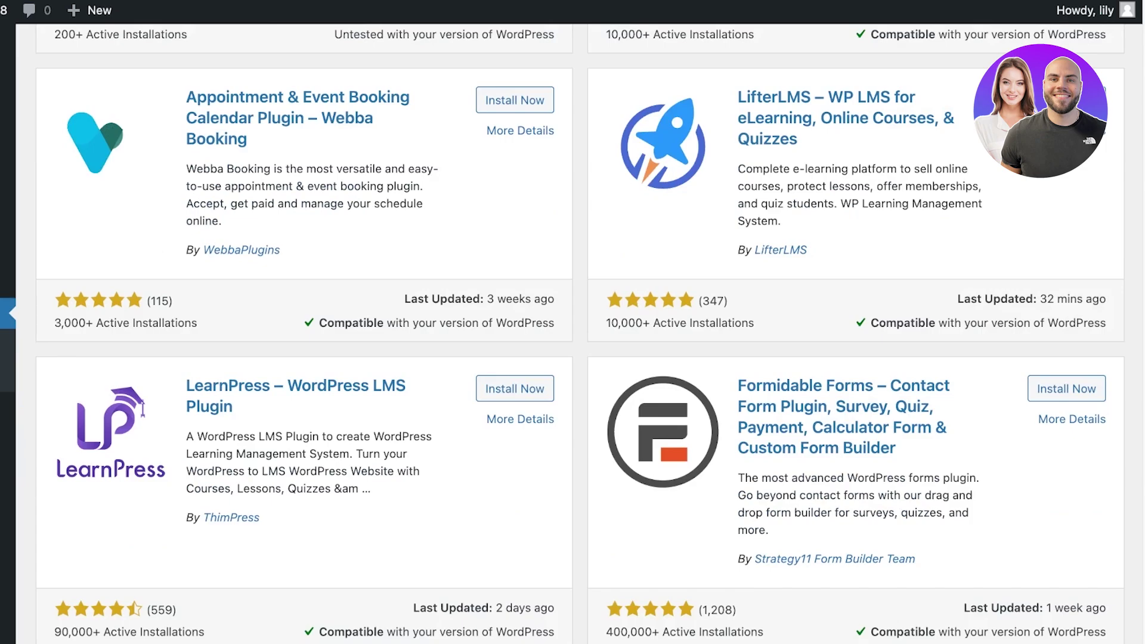
scroll(572, 334, "up", 10)
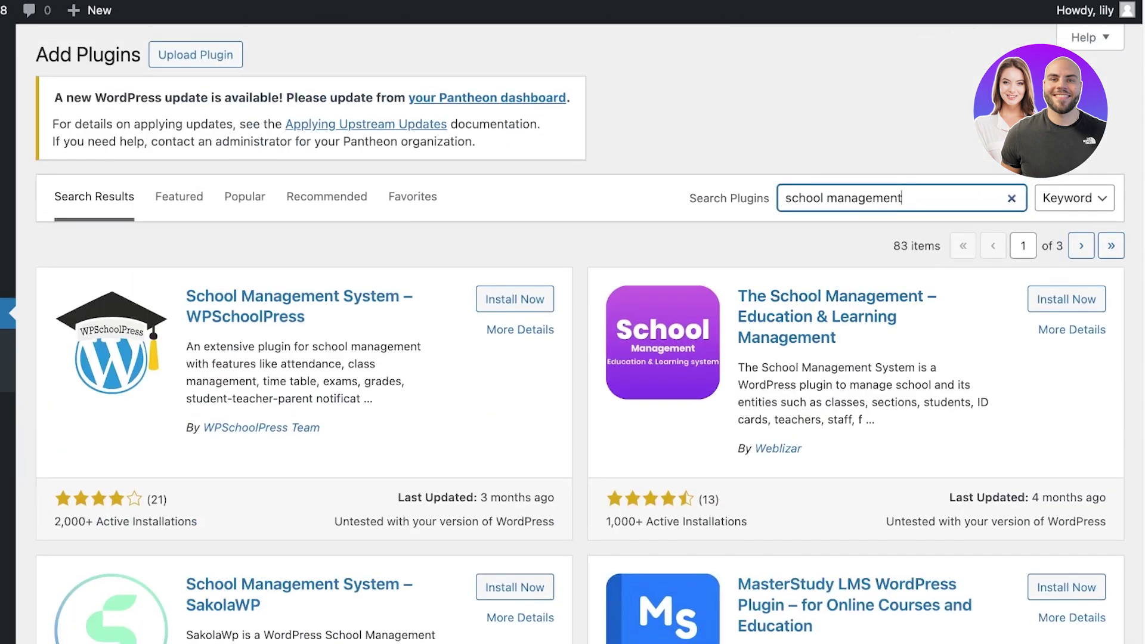
Step: Read the details of The School Management – Education & Learning Management plugin by Weblizar, and close them
left_click(835, 297)
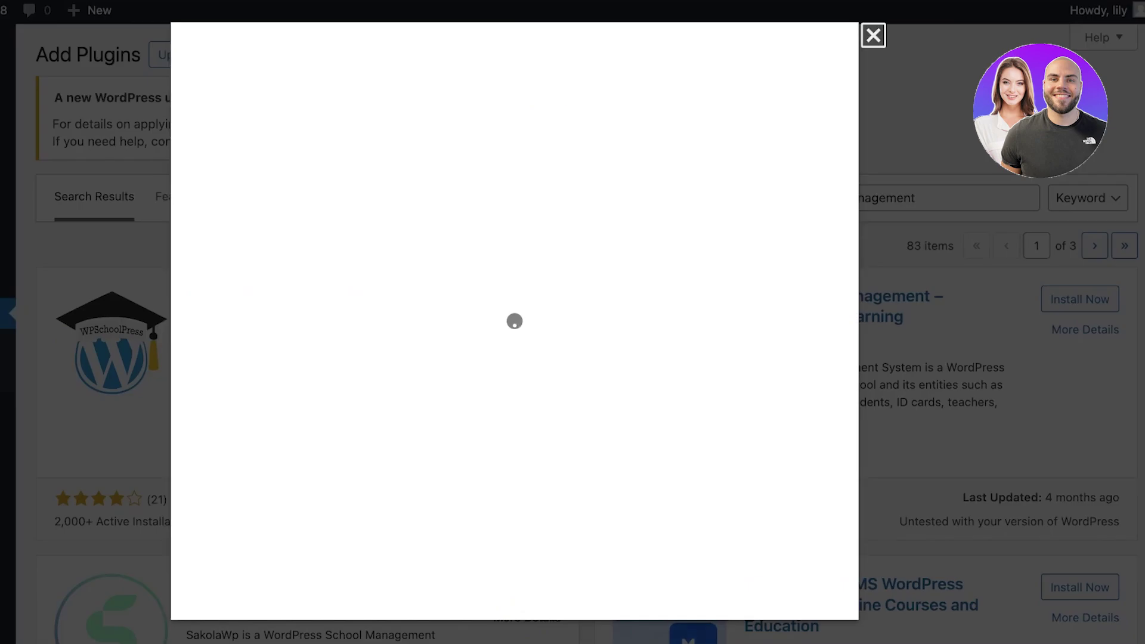
scroll(512, 358, "down", 10)
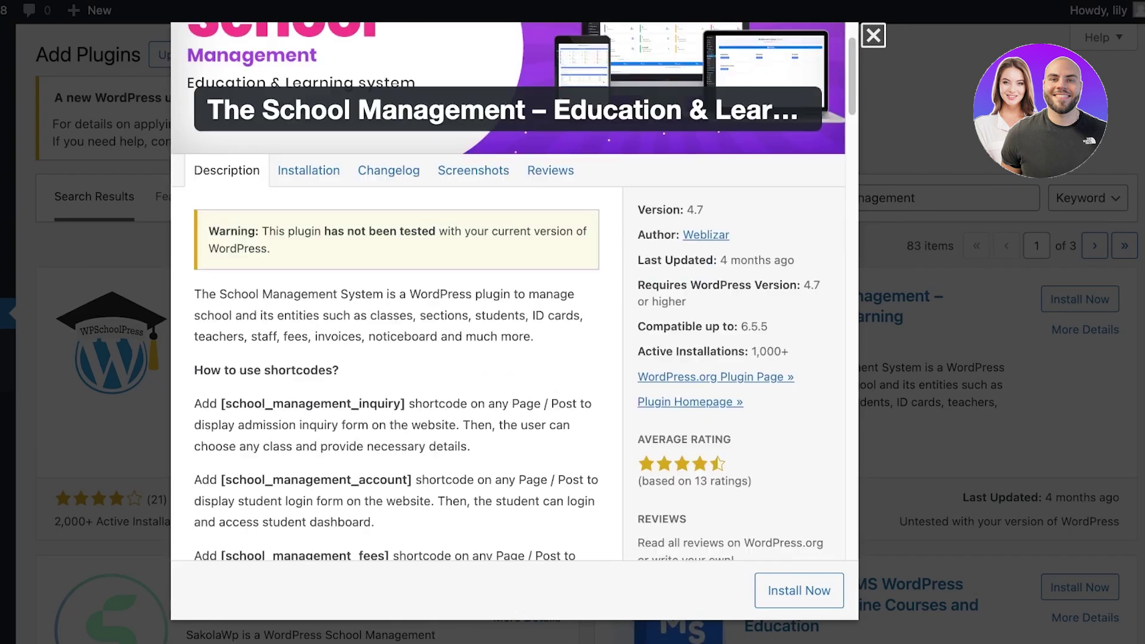
scroll(513, 358, "up", 2)
left_click(873, 35)
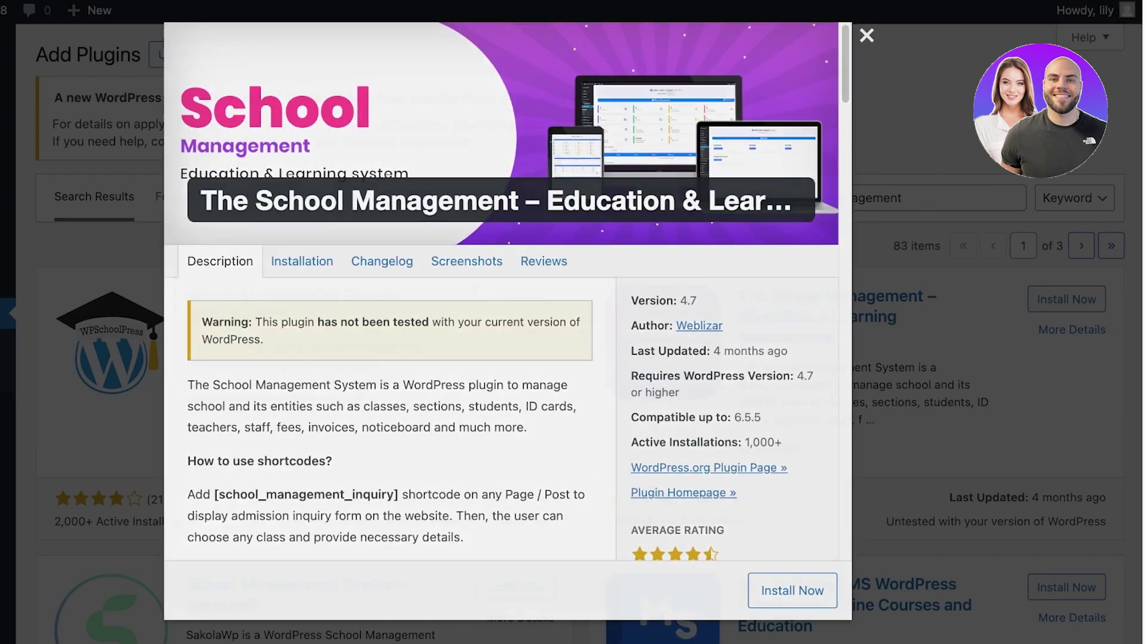
Step: Install and activate The School Management – Education & Learning Management plugin, and open its settings
left_click(1066, 299)
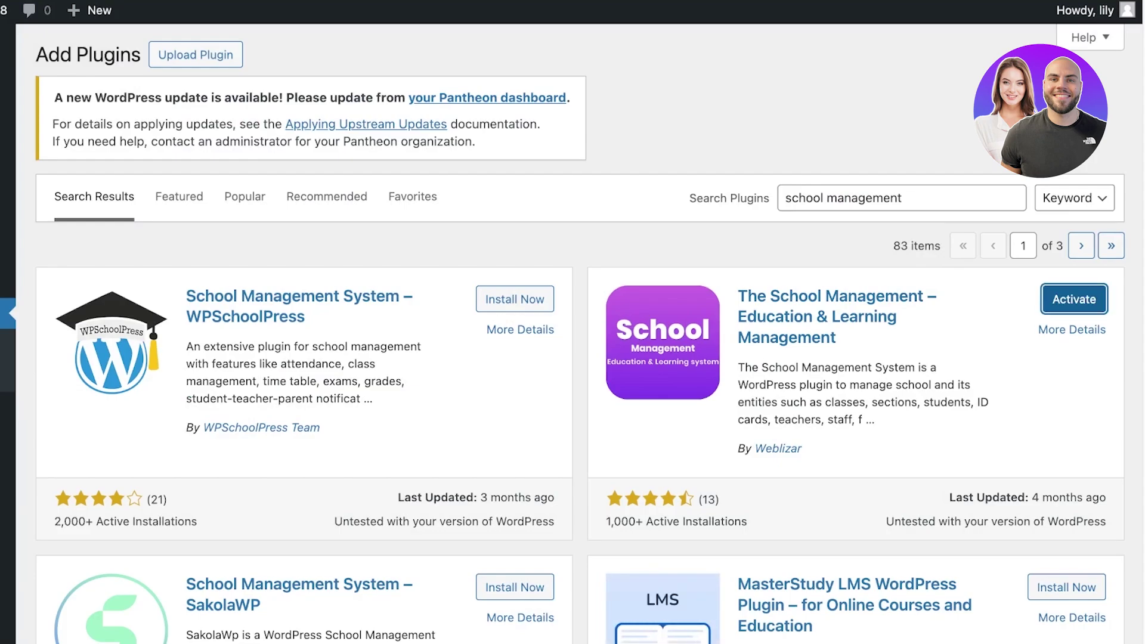
left_click(1073, 299)
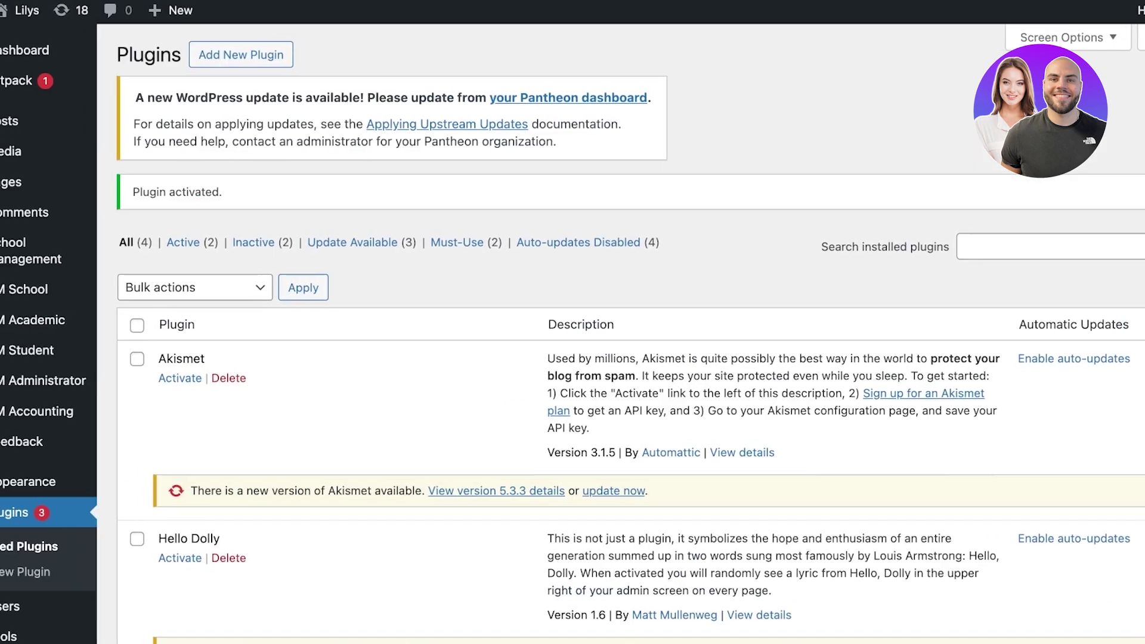
scroll(572, 358, "down", 1)
scroll(650, 334, "down", 6)
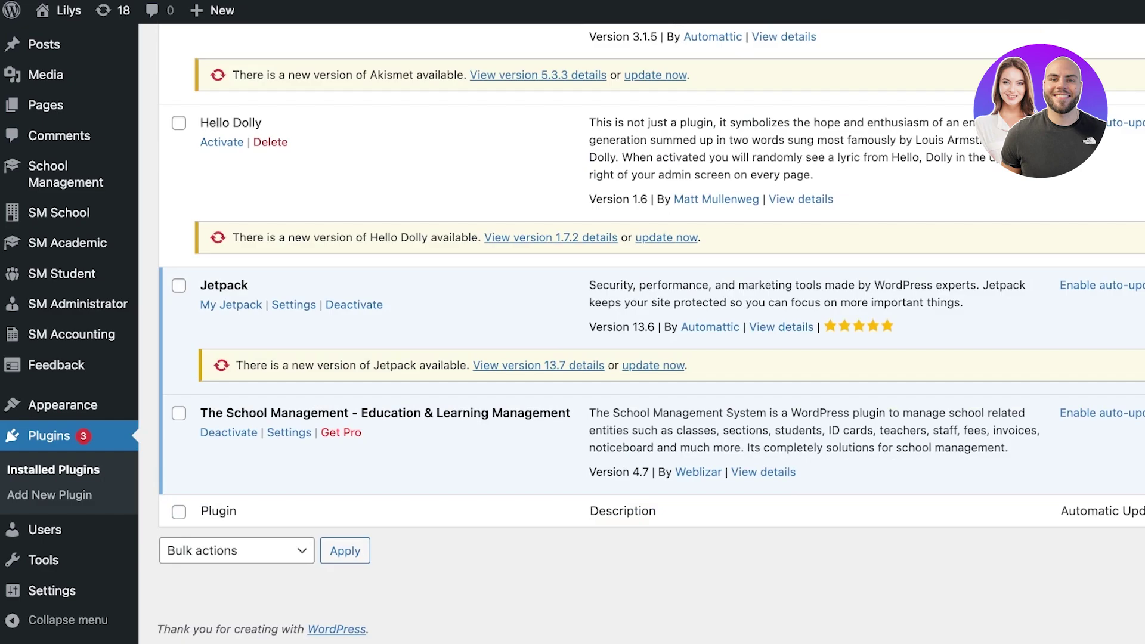
left_click(289, 433)
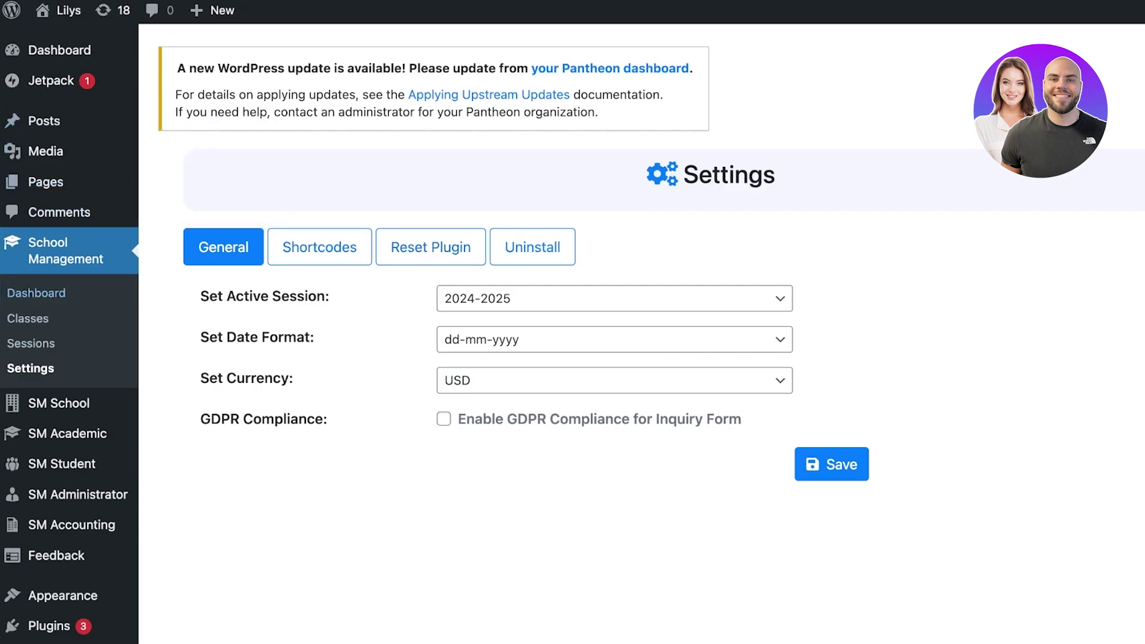
Step: Open the School Management dashboard and review the options under SM School, SM Academic, SM Student, SM Administrator, SM Accounting and Feedback
left_click(36, 293)
scroll(650, 333, "down", 3)
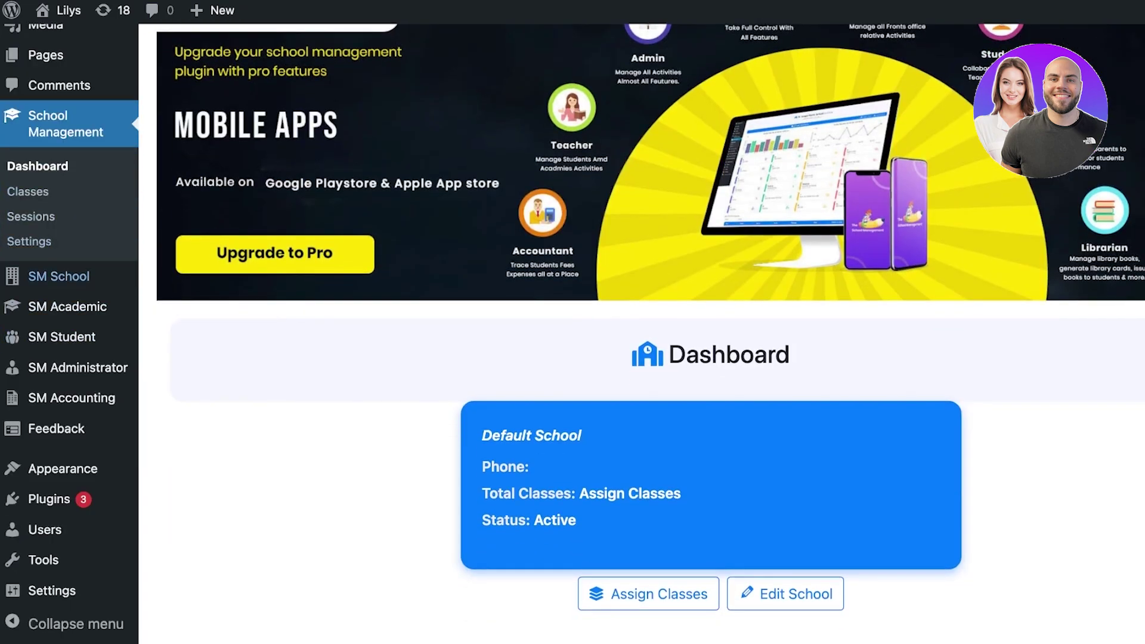
mouse_move(59, 276)
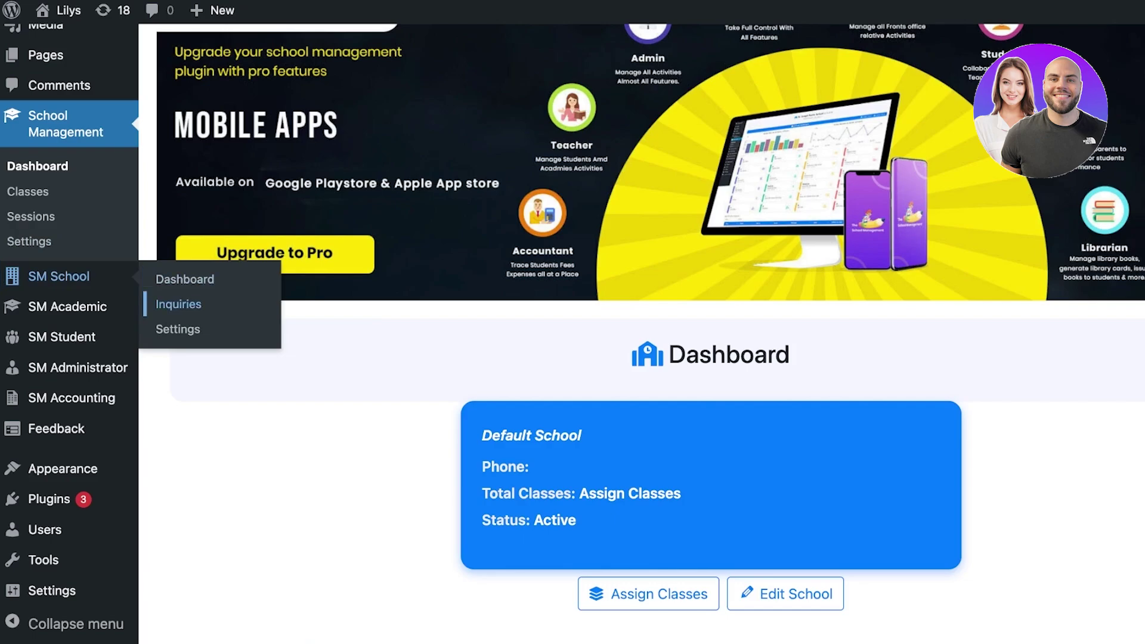
mouse_move(67, 306)
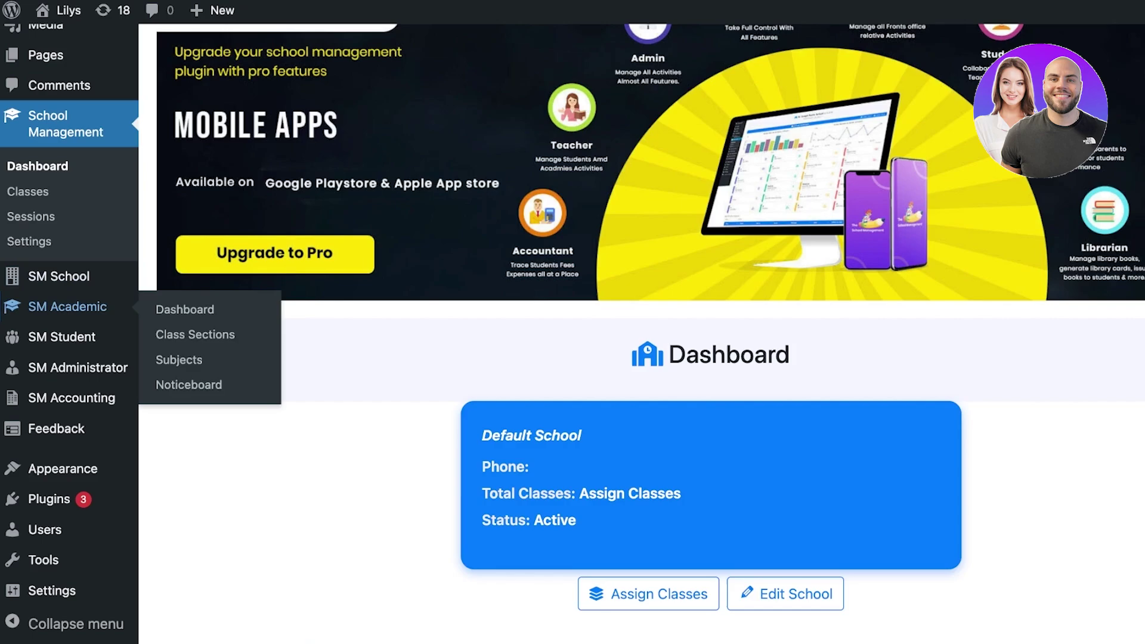
mouse_move(61, 337)
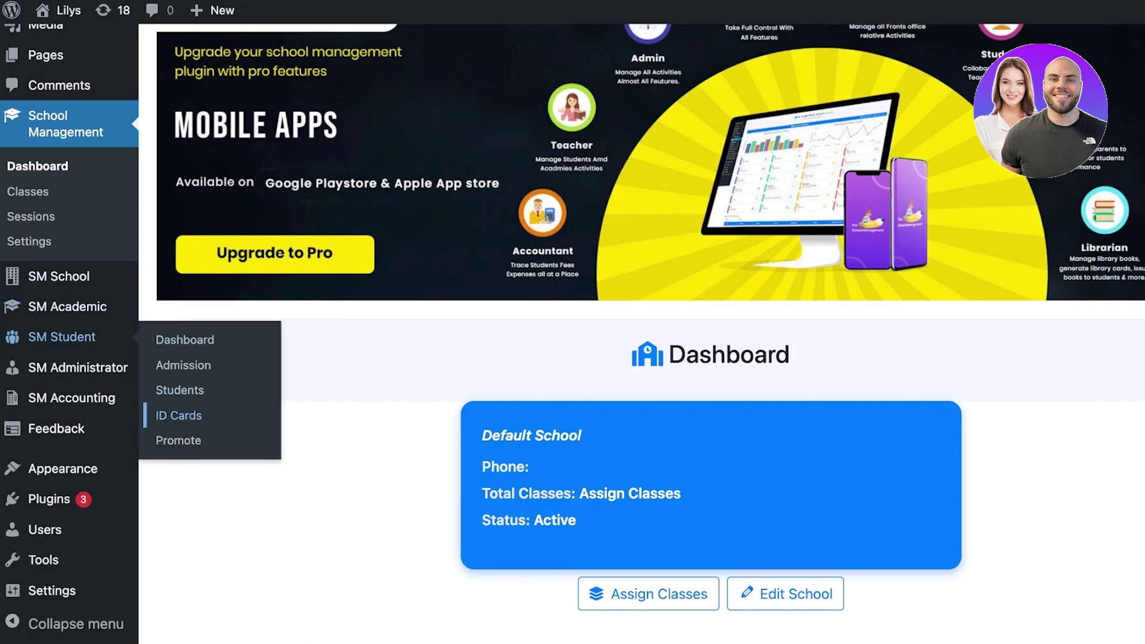
mouse_move(77, 367)
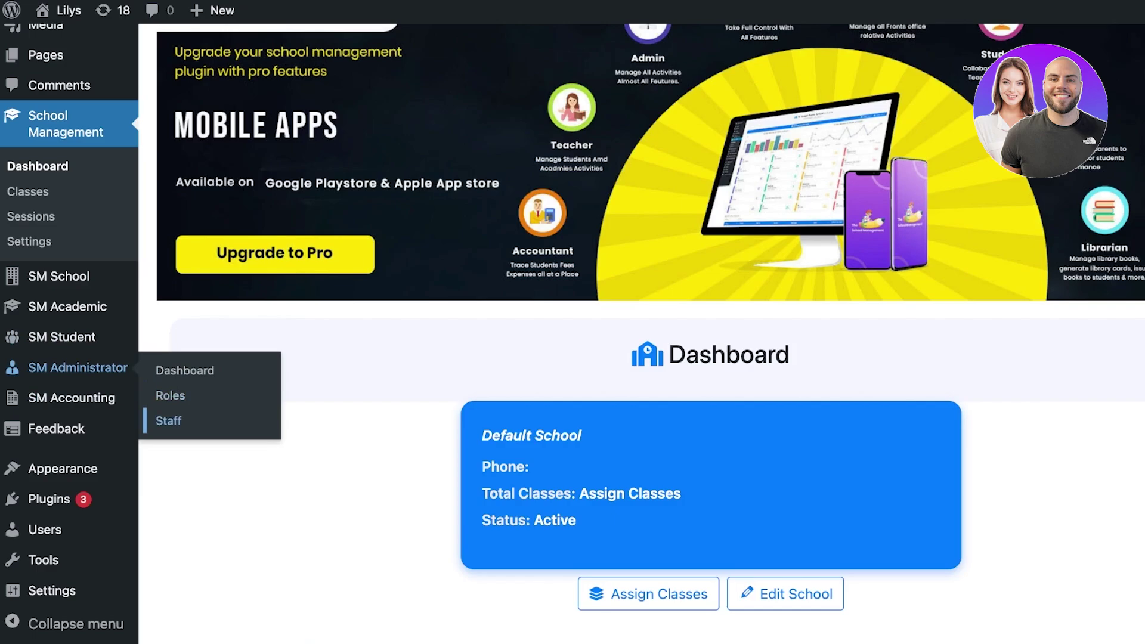
mouse_move(71, 398)
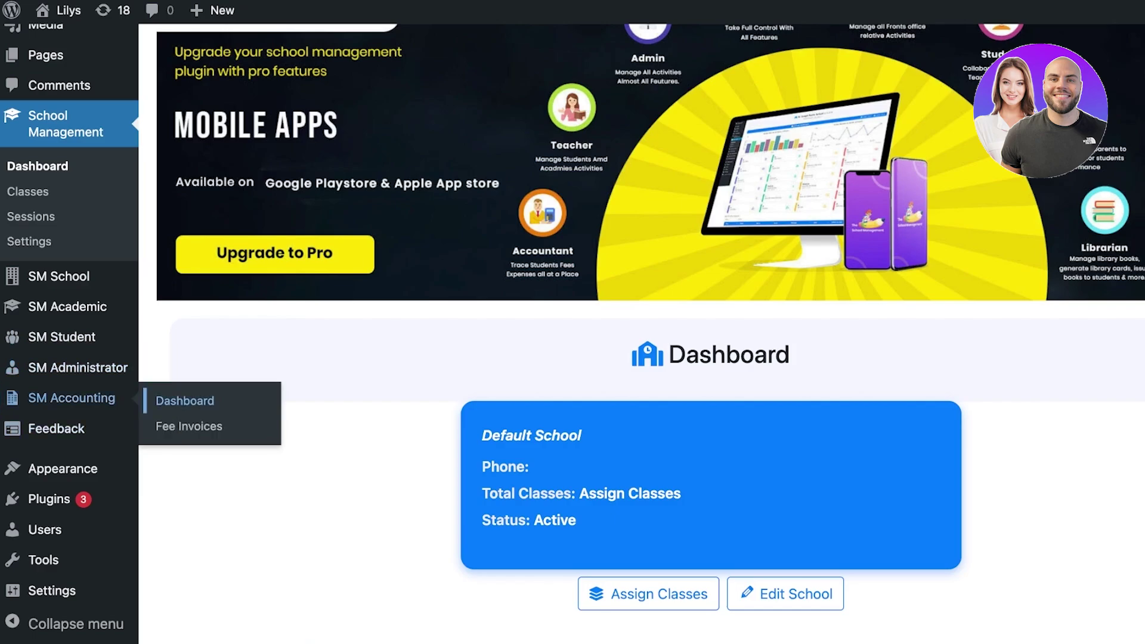
mouse_move(60, 429)
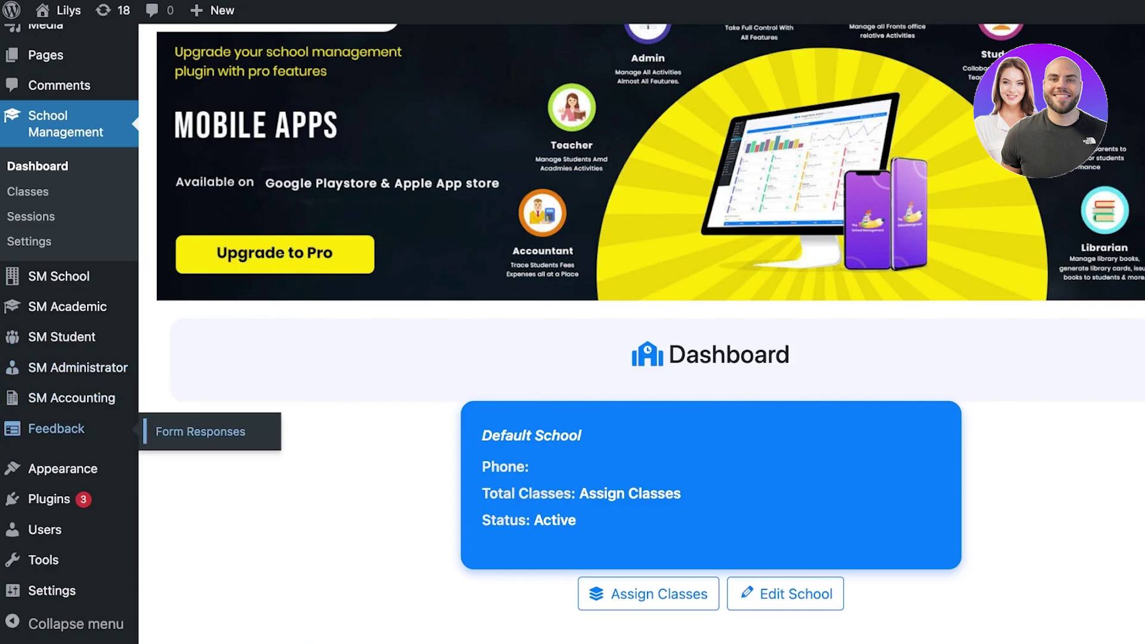
Step: Open the list of the site's pages
scroll(60, 429, "up", 4)
mouse_move(45, 151)
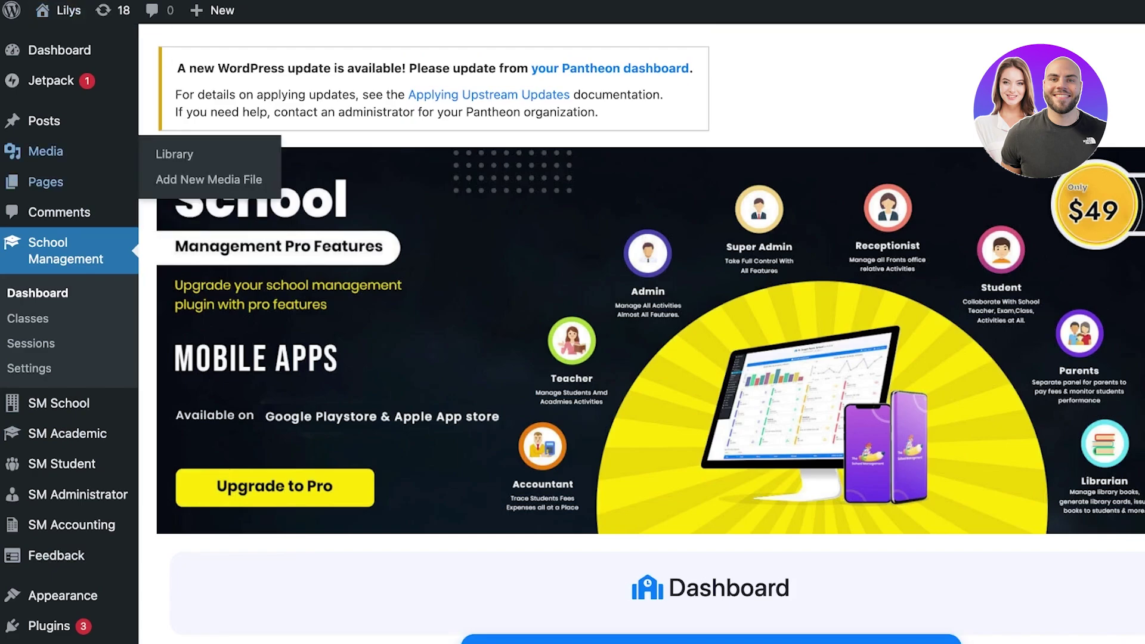
left_click(45, 181)
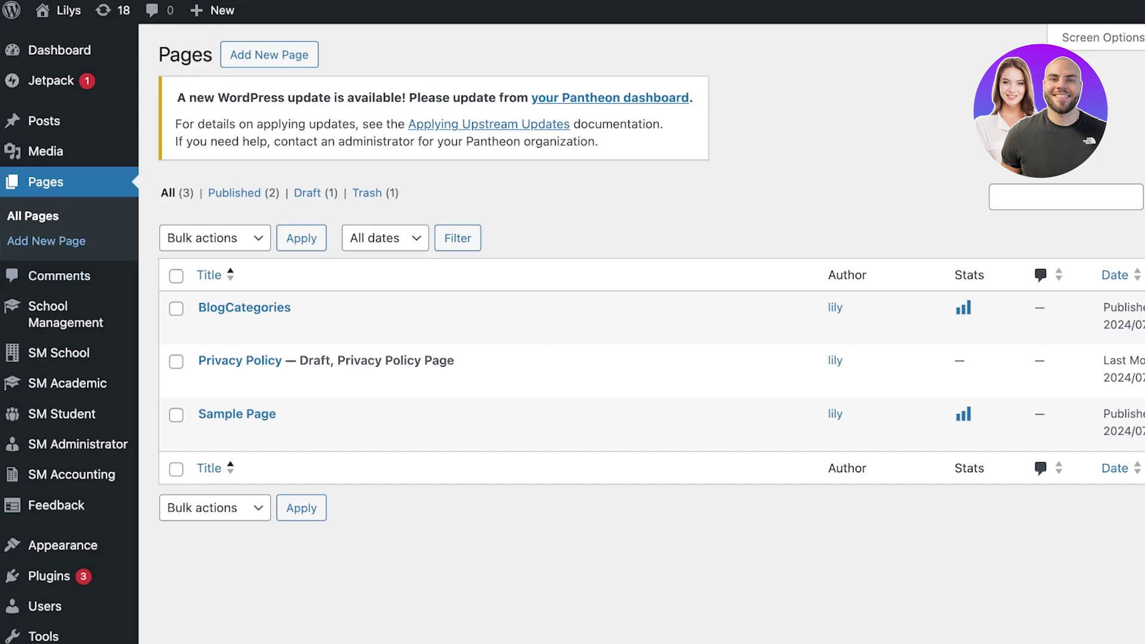
Step: Return to the School Management dashboard and rename the default school as Lilys Kindergarden
left_click(66, 314)
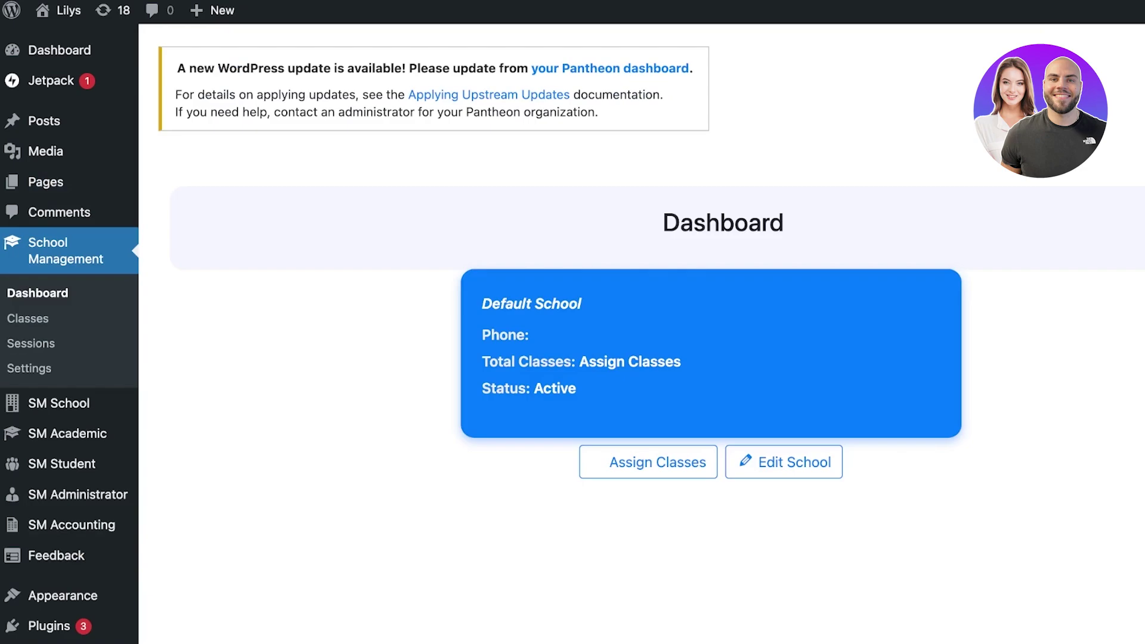
scroll(650, 334, "down", 5)
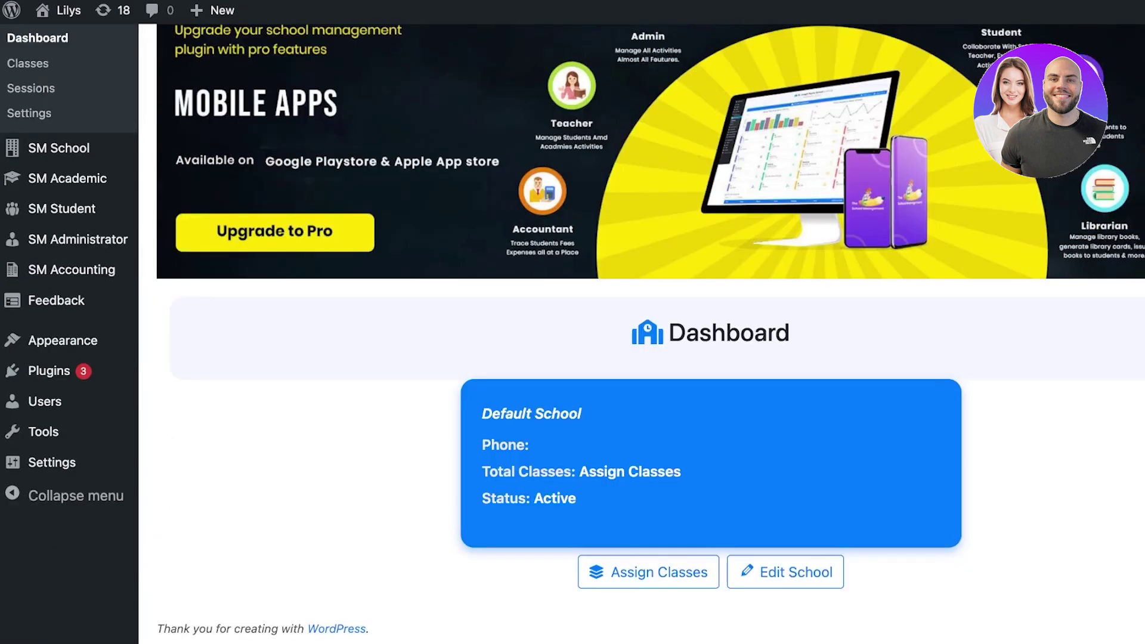
scroll(95, 161, "up", 2)
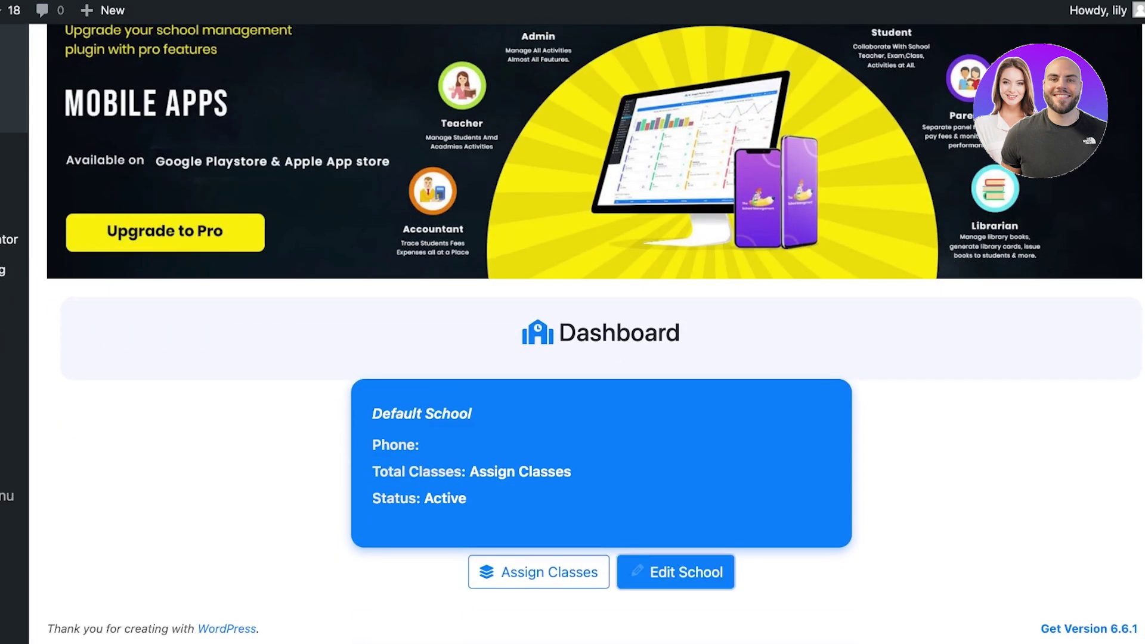
left_click(676, 571)
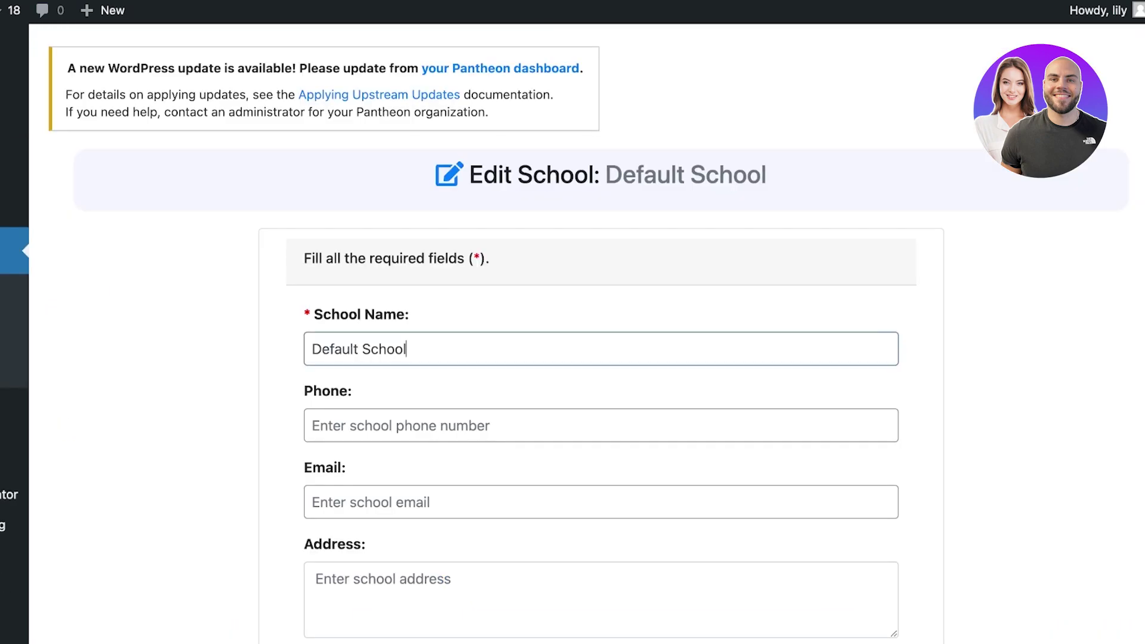
triple_click(417, 349)
type("Li")
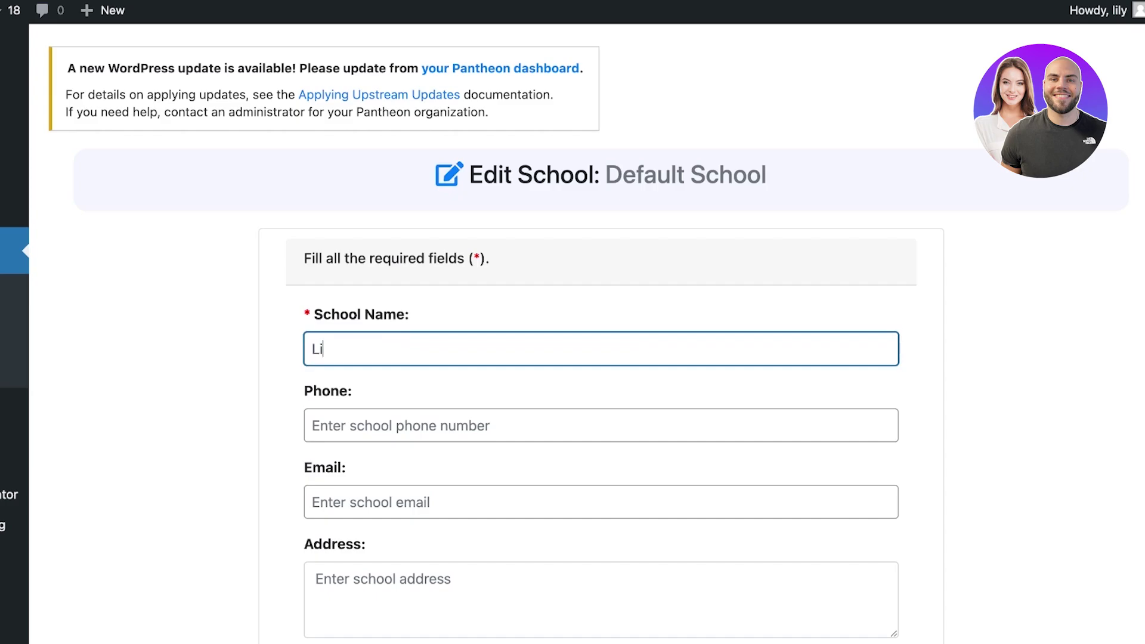
type("lys Kindergarden")
scroll(573, 334, "down", 2)
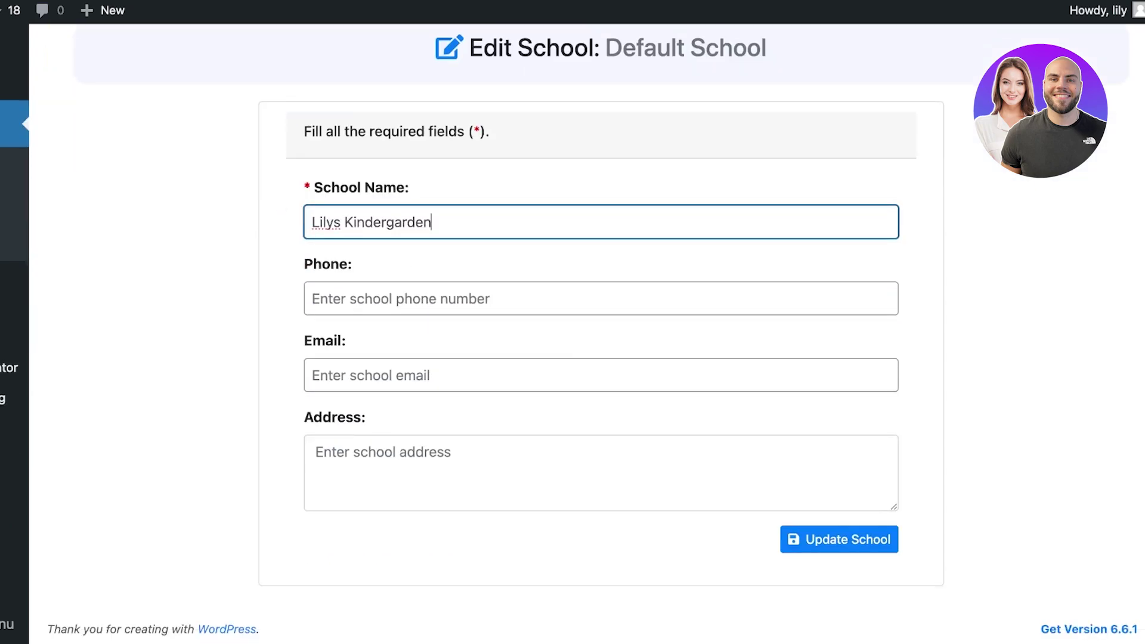
key("Return")
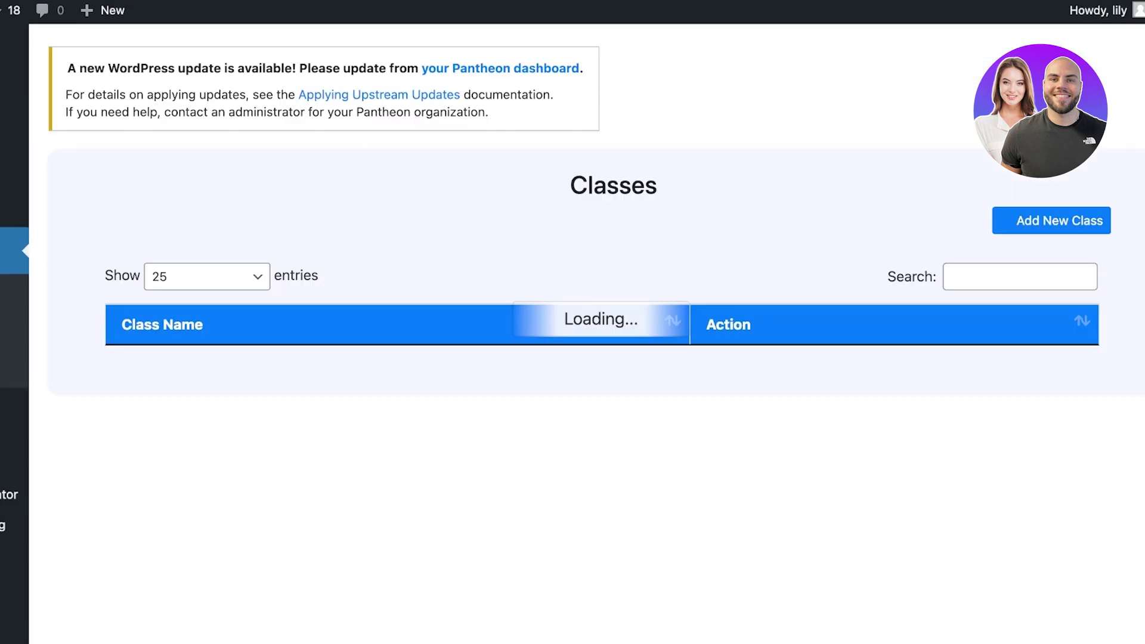
Step: Review the School Management class list and delete the 12th and 11th classes, keeping the 1st class
scroll(573, 288, "down", 5)
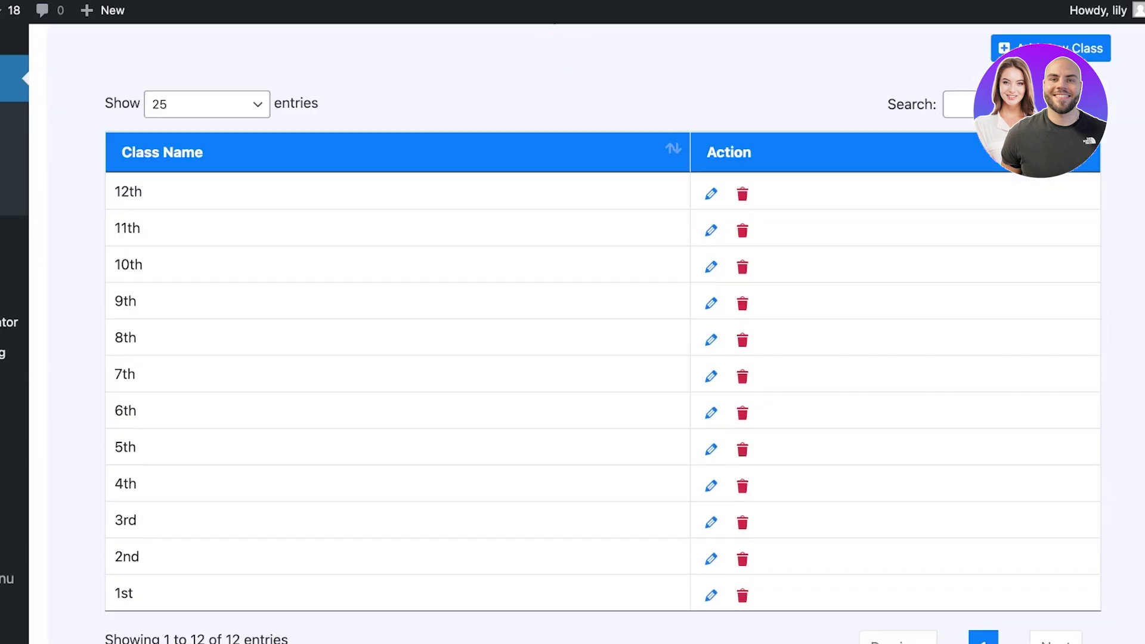
scroll(742, 298, "up", 4)
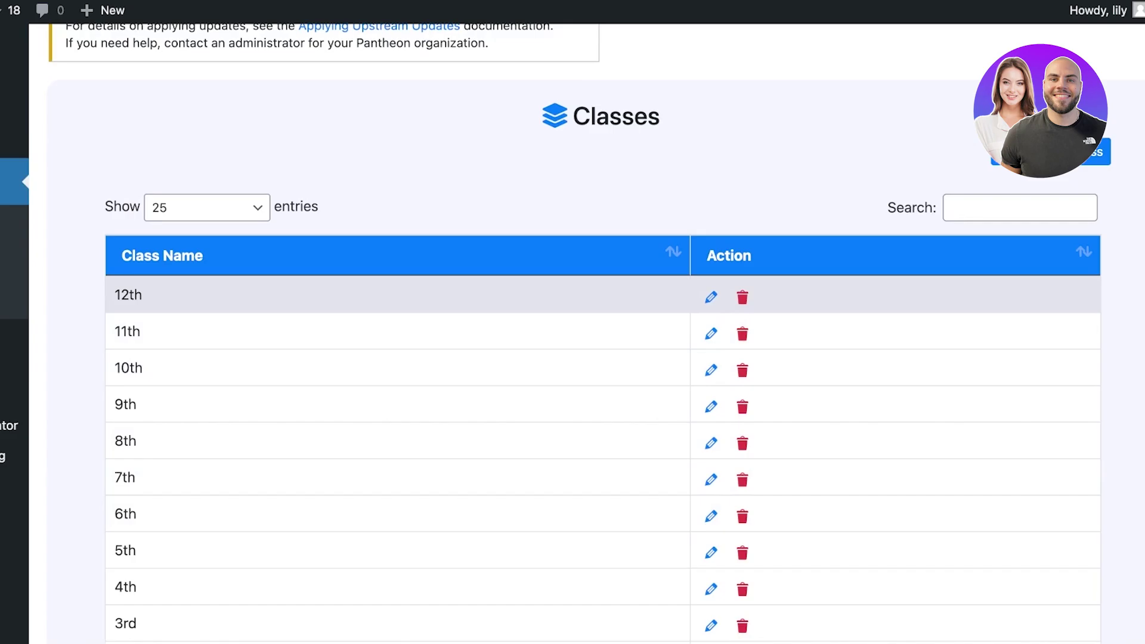
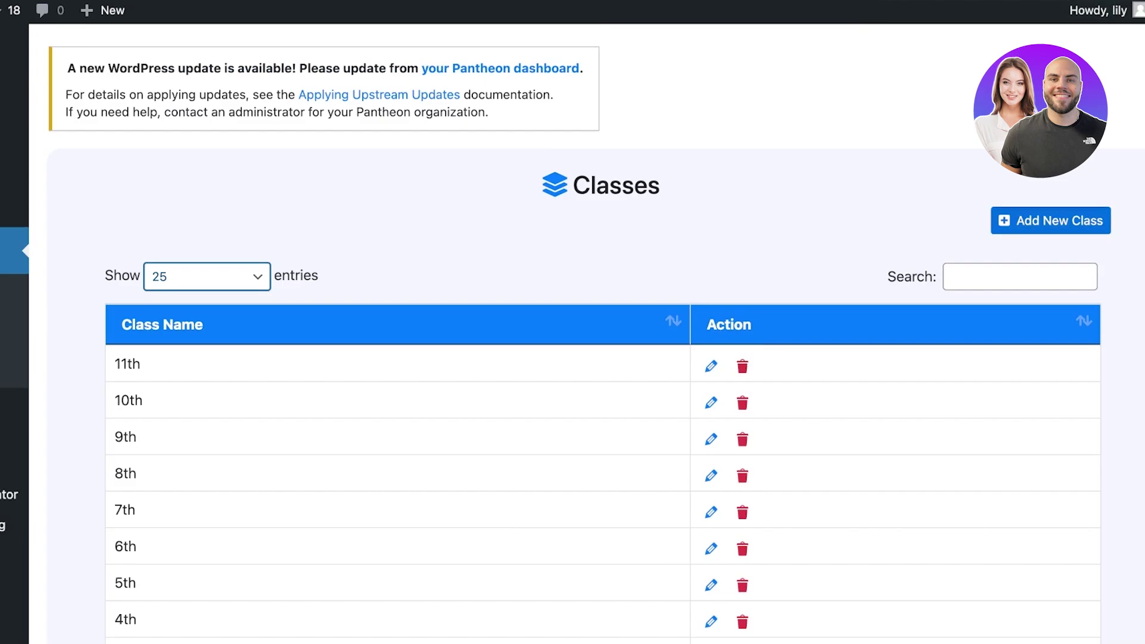
scroll(572, 435, "down", 5)
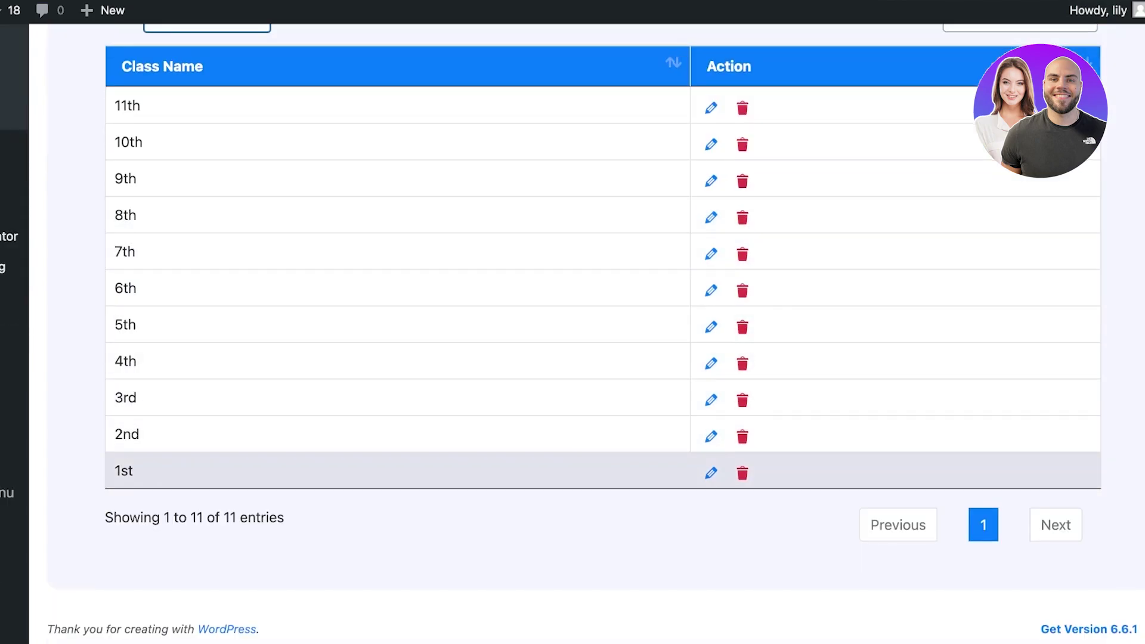
left_click(742, 473)
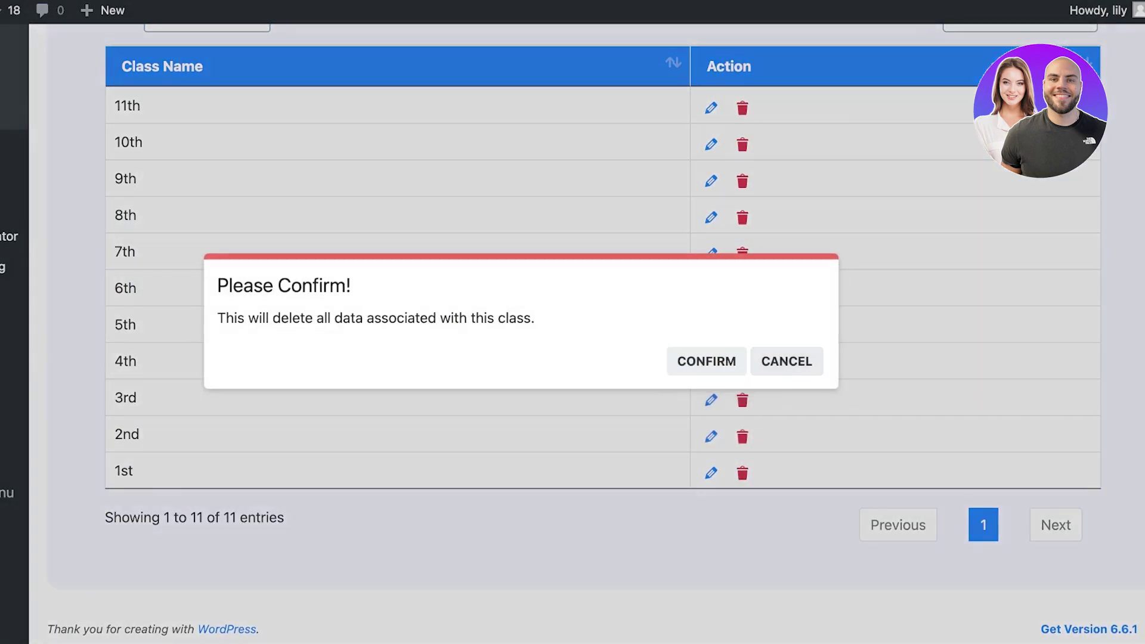
left_click(786, 361)
left_click(742, 107)
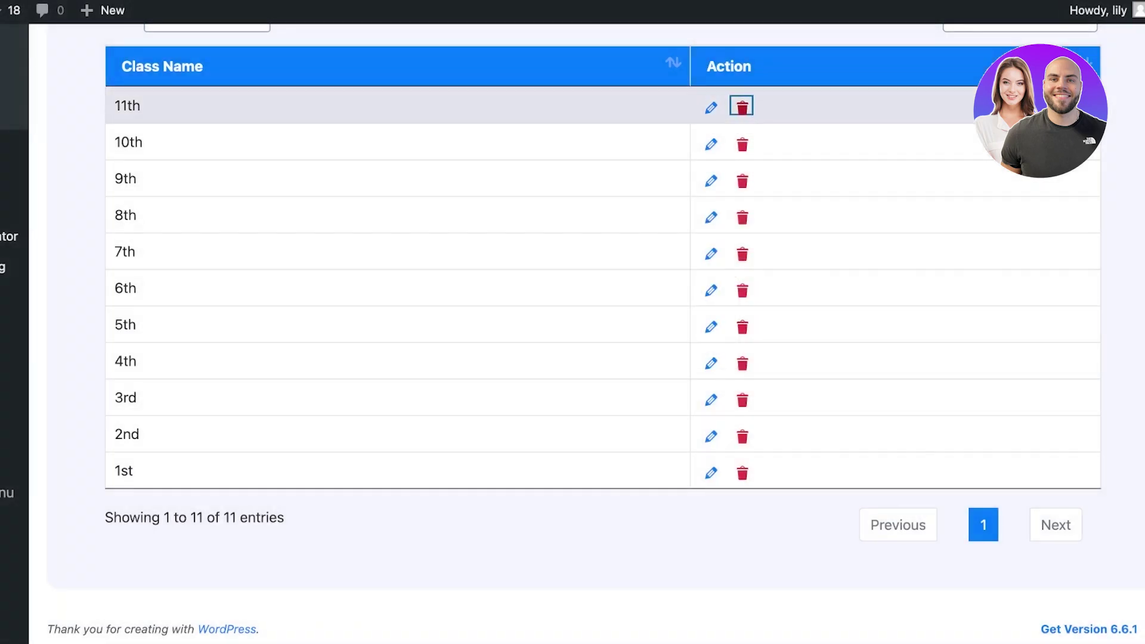
left_click(706, 362)
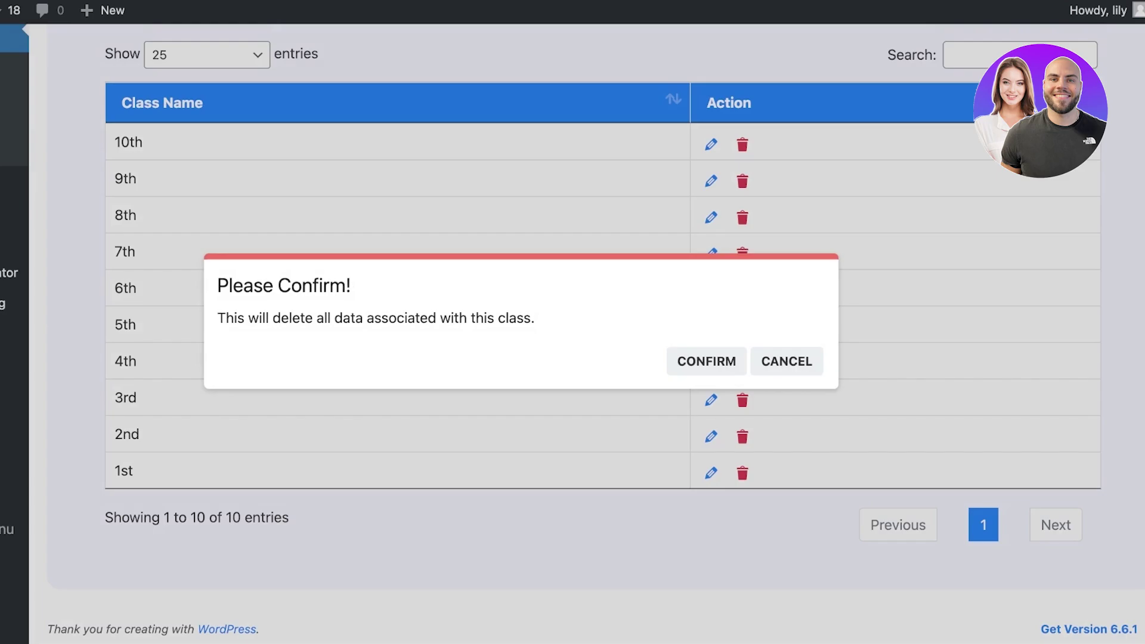
Step: Delete the 10th, 9th, 8th, 7th and 5th classes from the class list
left_click(787, 361)
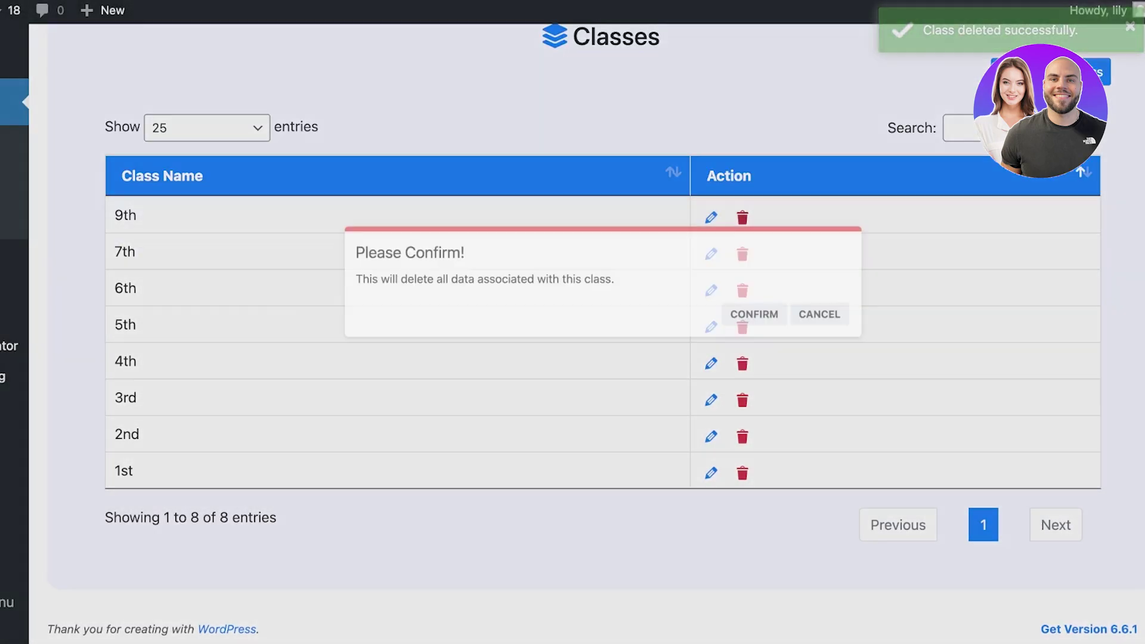
left_click(706, 361)
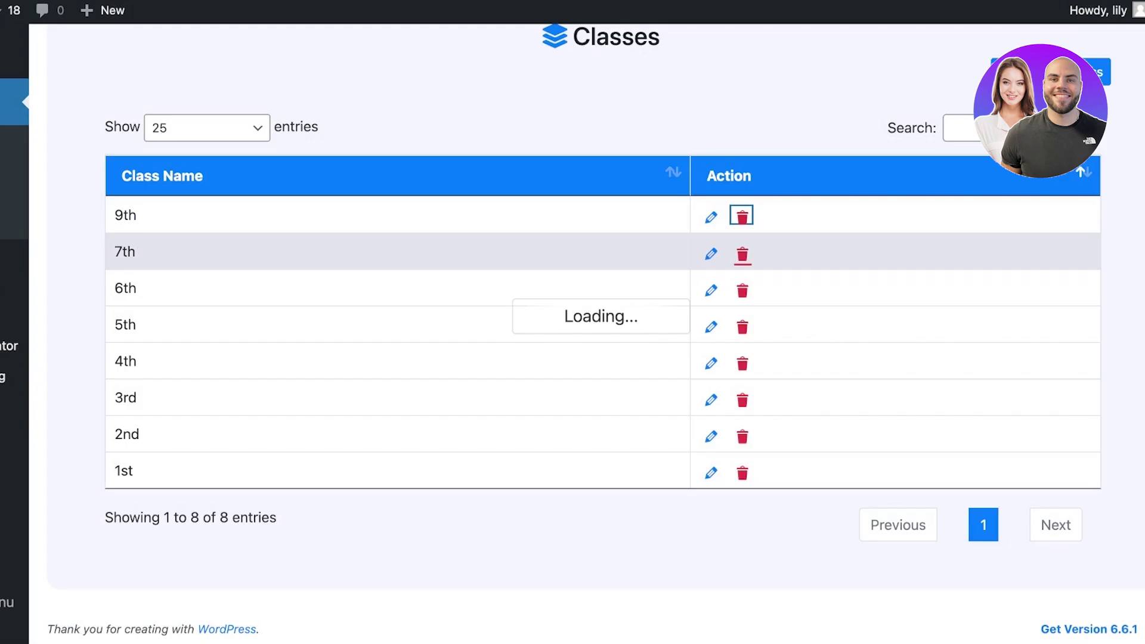
left_click(742, 218)
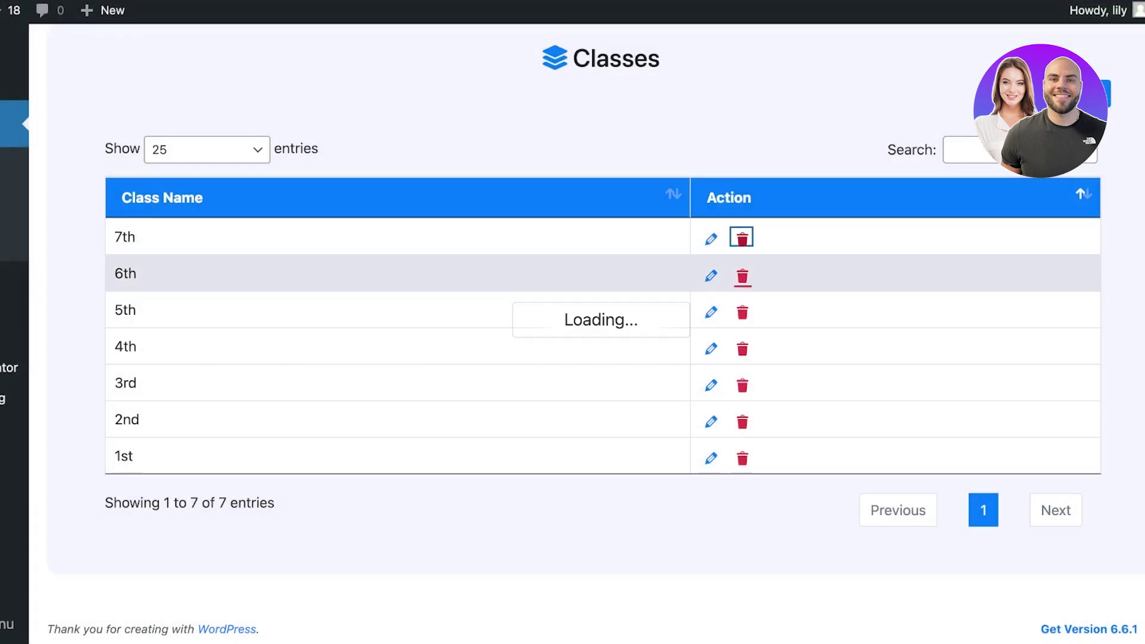
left_click(742, 276)
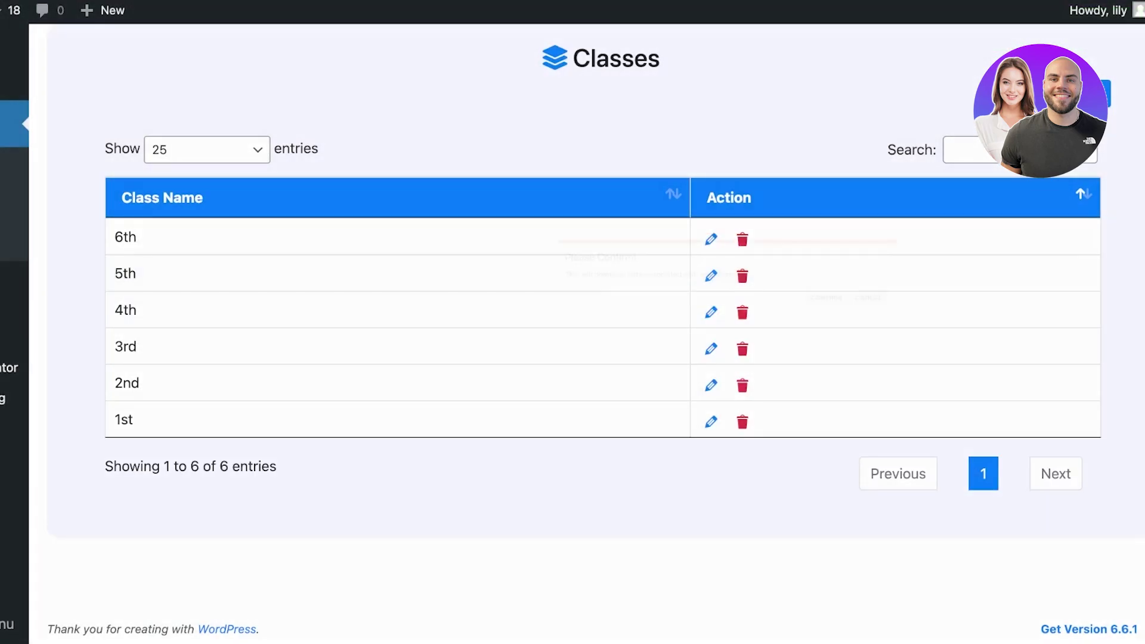
left_click(706, 361)
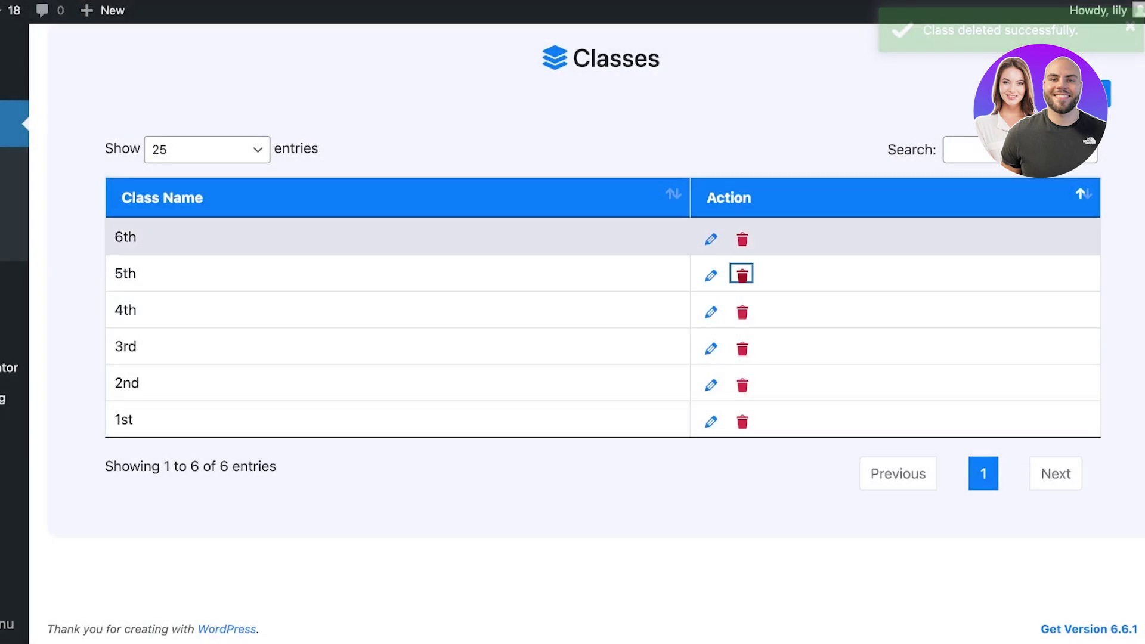
Step: Rename the 6th class as Pre Kindergarden A, save it and return to the class list
left_click(711, 239)
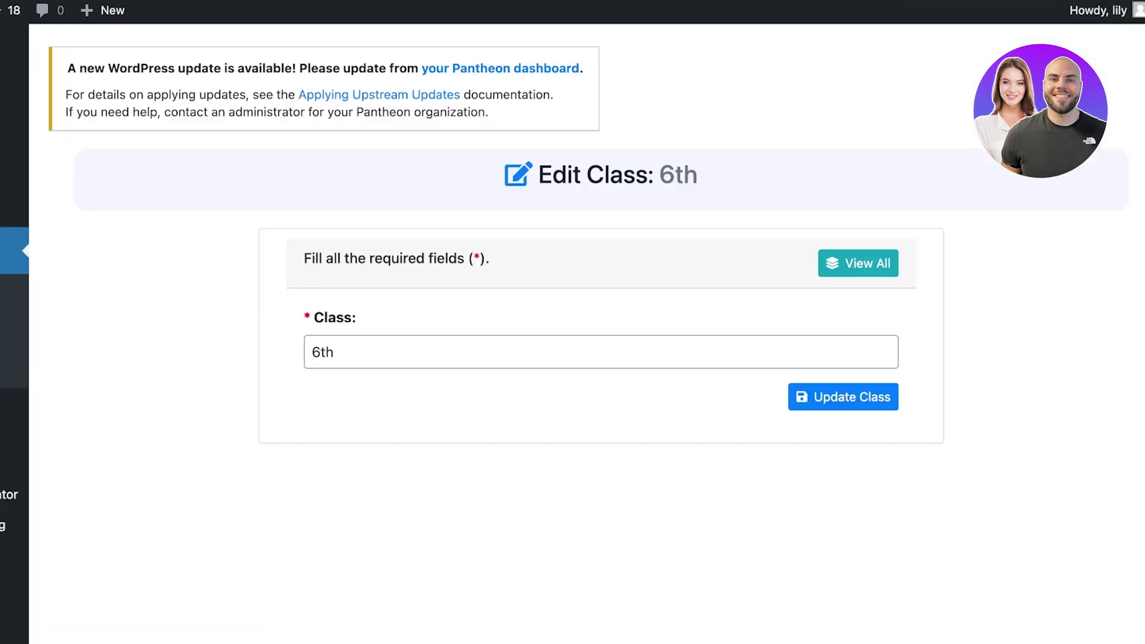
double_click(317, 352)
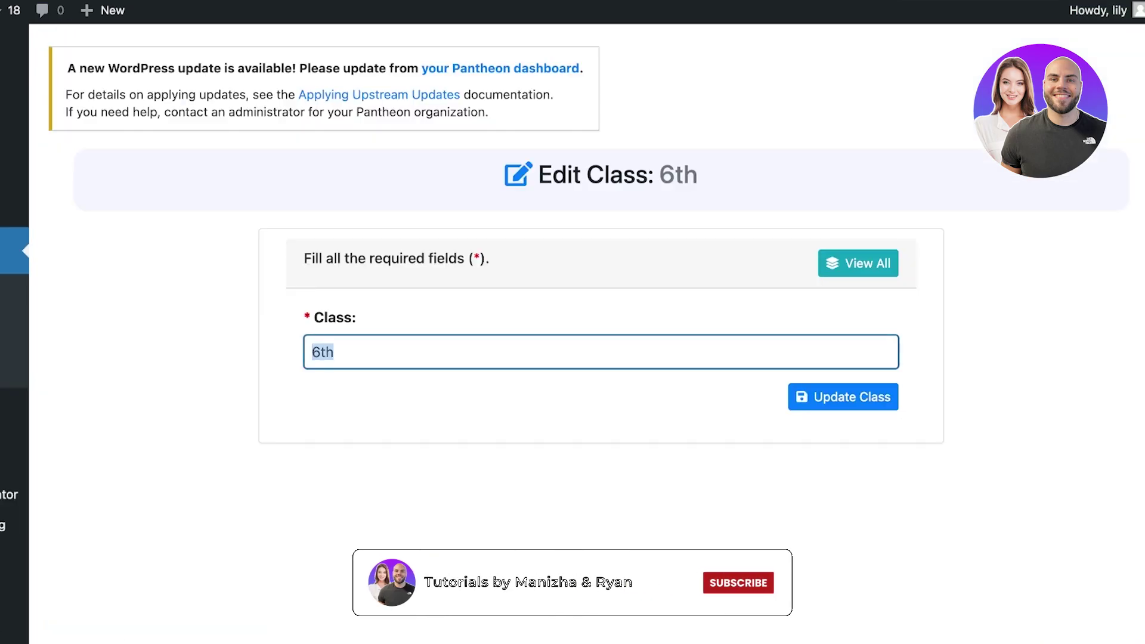
type("Kind")
key("BackSpace")
key("BackSpace")
key("BackSpace")
key("BackSpace")
type("P")
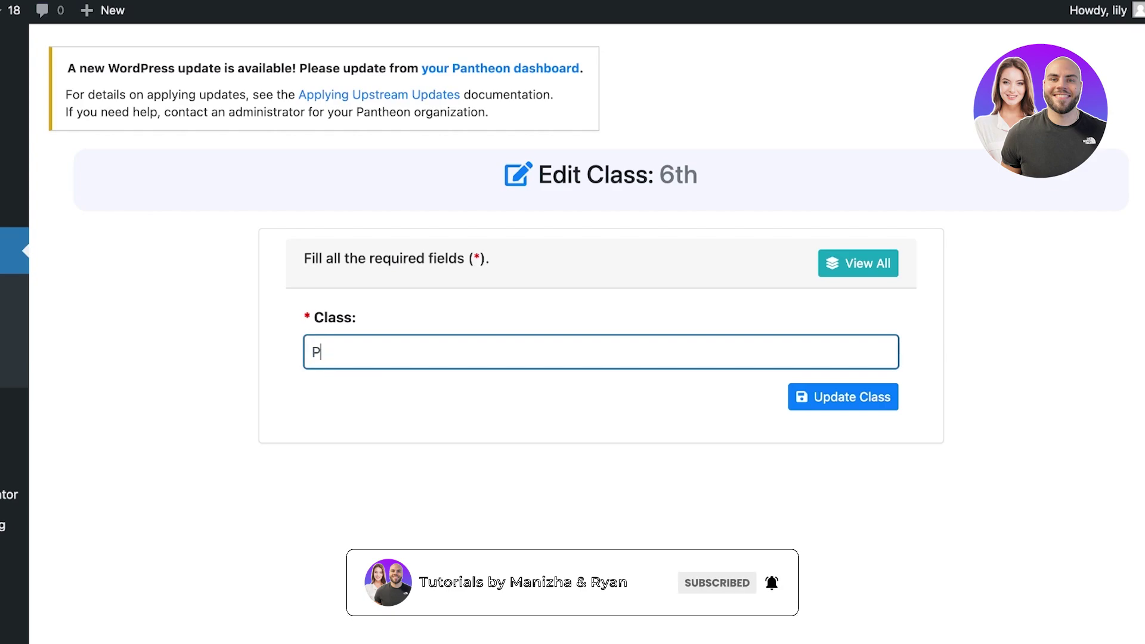
type("re Kinderg")
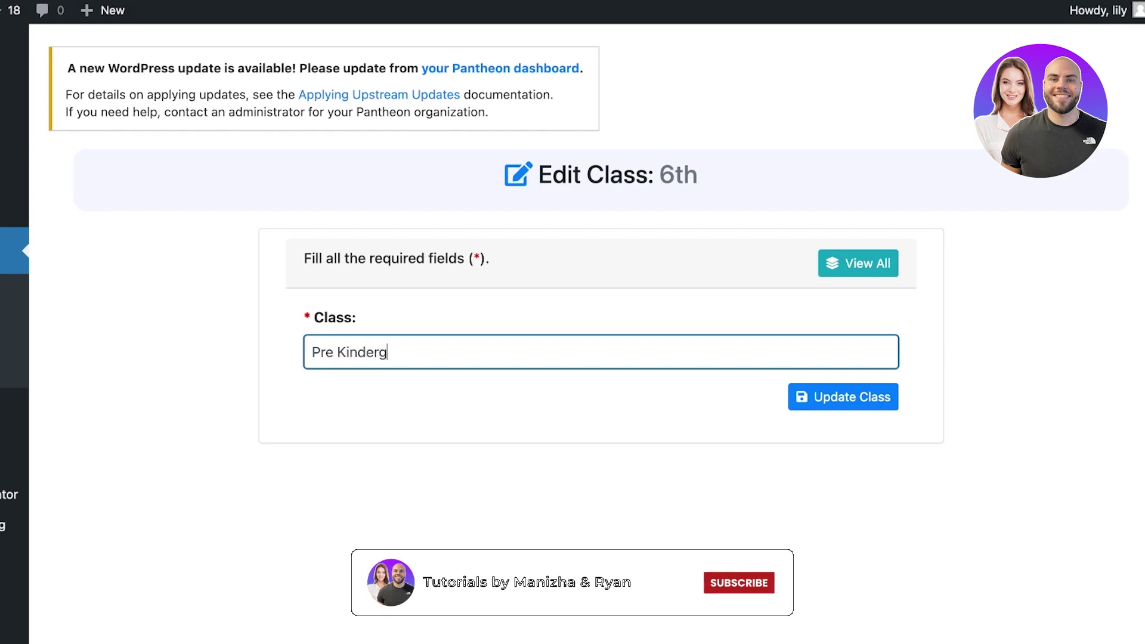
type("arden A")
left_click(843, 396)
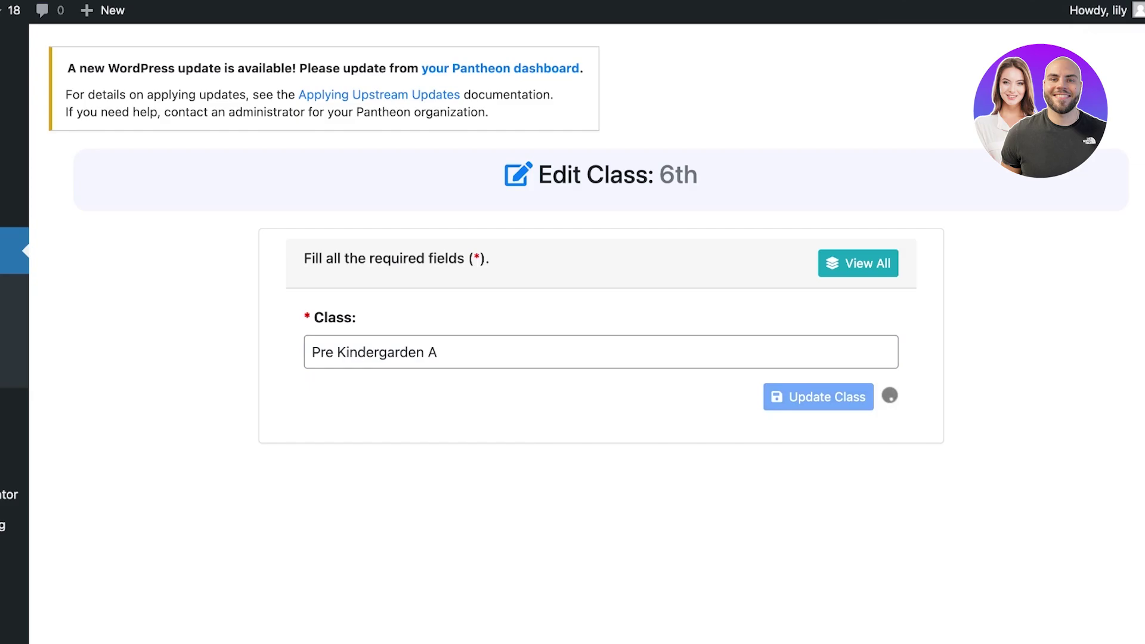
left_click(858, 263)
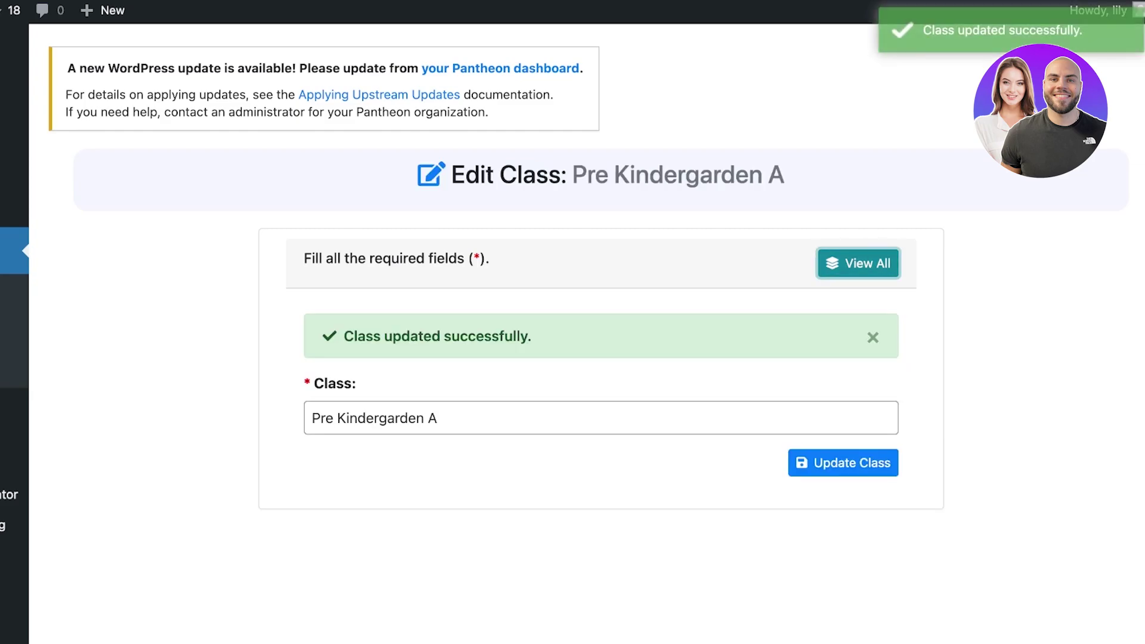
Step: Rename the 4th class as Pre Kindergarden B, save it and return to the class list
scroll(744, 310, "down", 3)
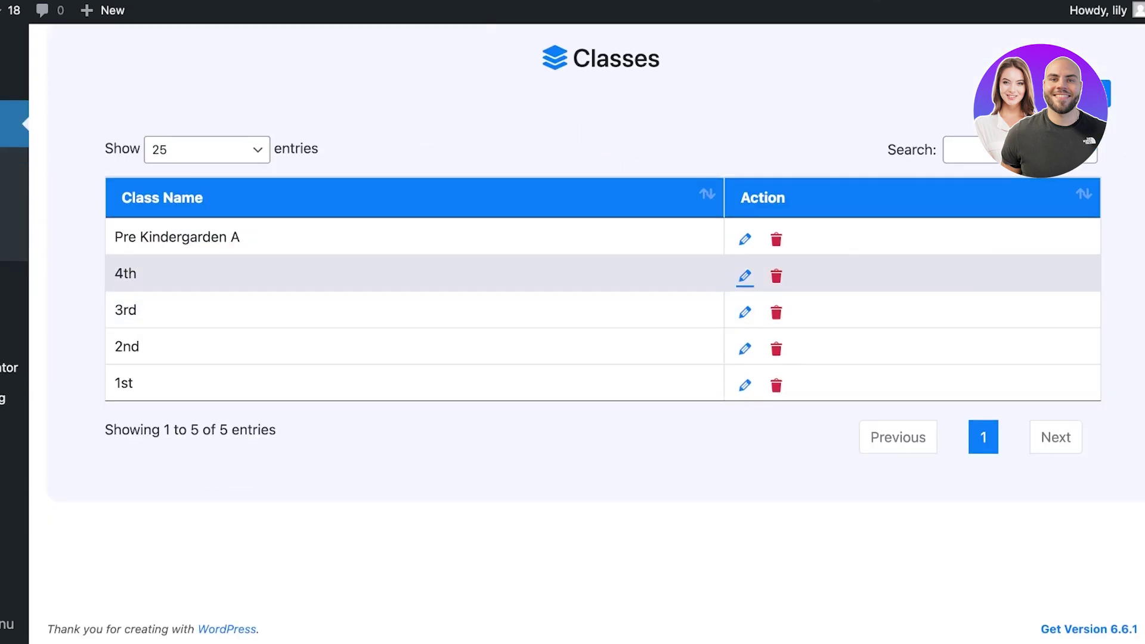
left_click(743, 273)
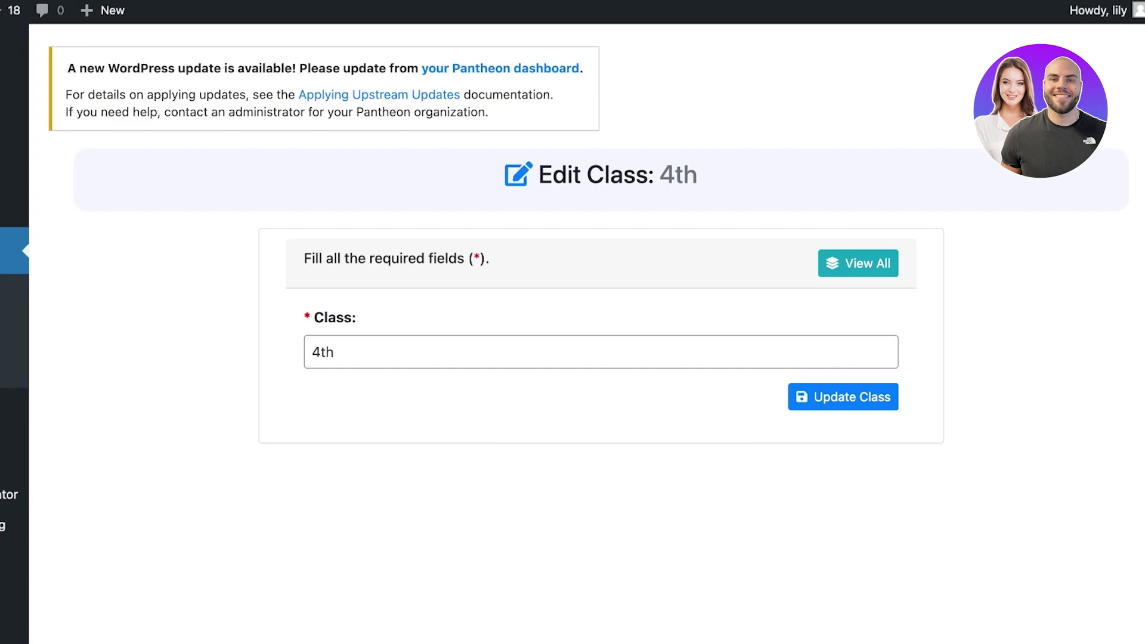
double_click(323, 352)
type("Pre Kind")
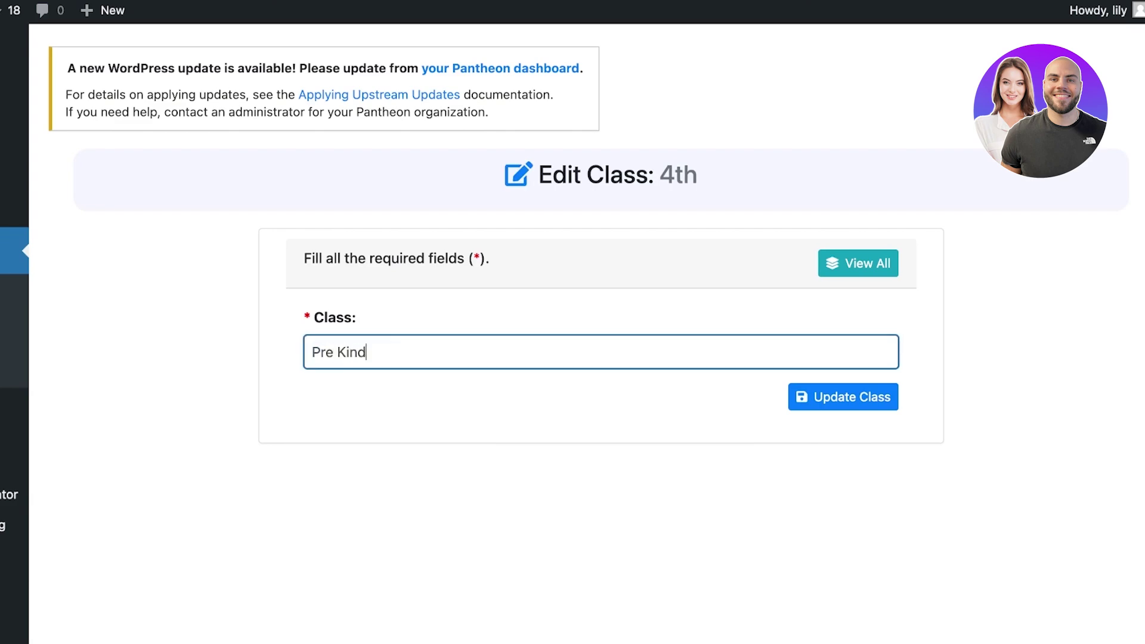
type("ergarden B")
left_click(843, 397)
left_click(858, 263)
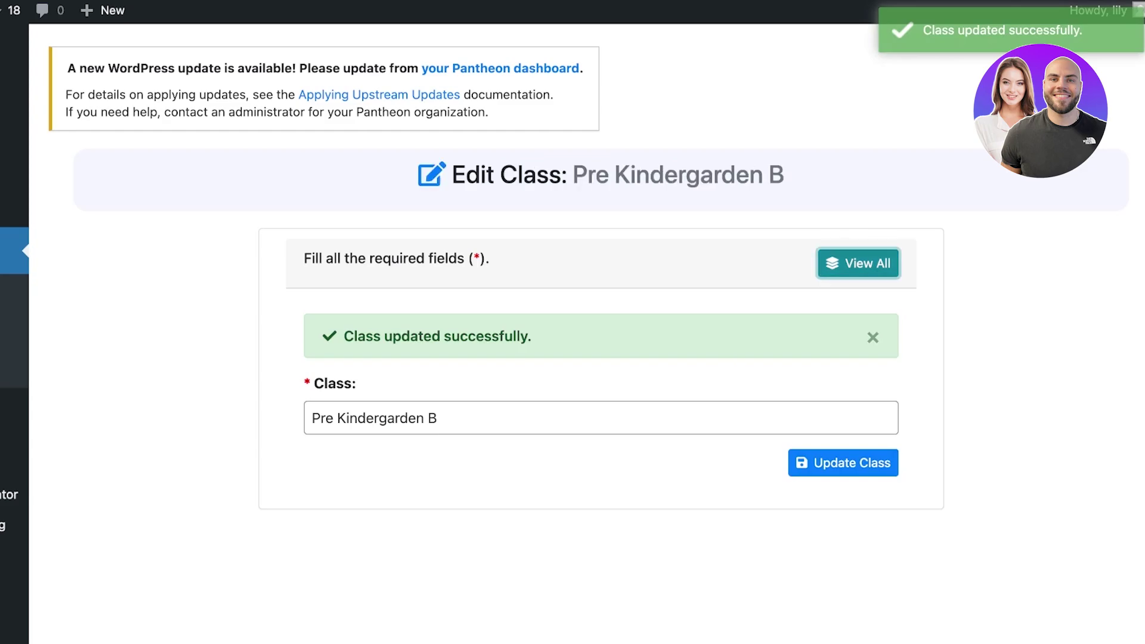
Step: Rename the 3rd class as Kindergarden A and save it
scroll(775, 358, "down", 2)
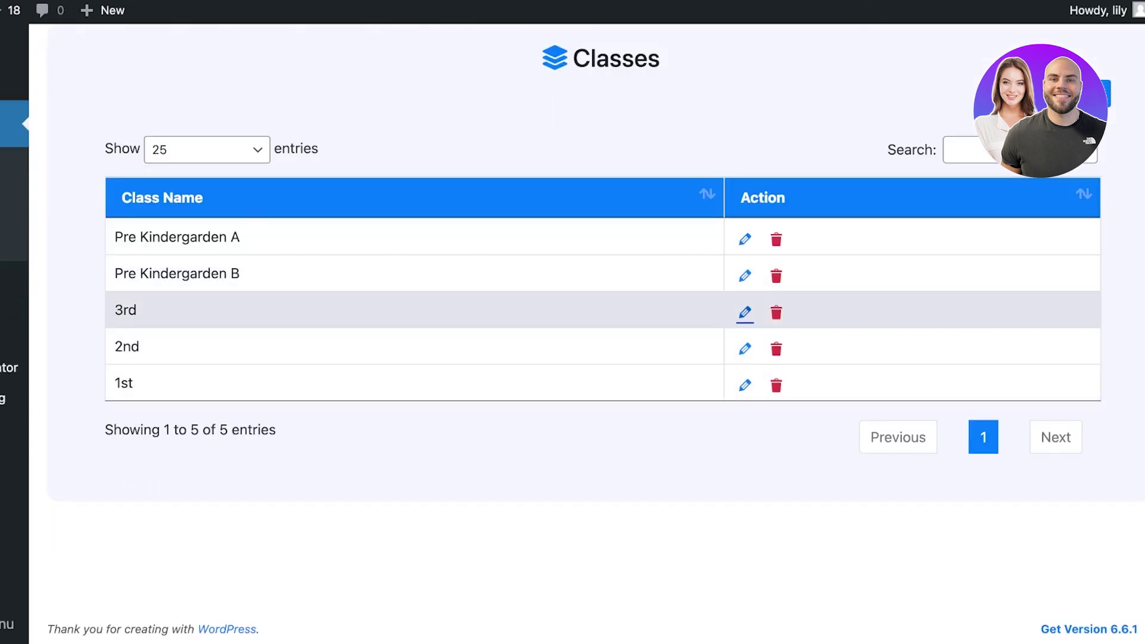
left_click(744, 312)
double_click(331, 351)
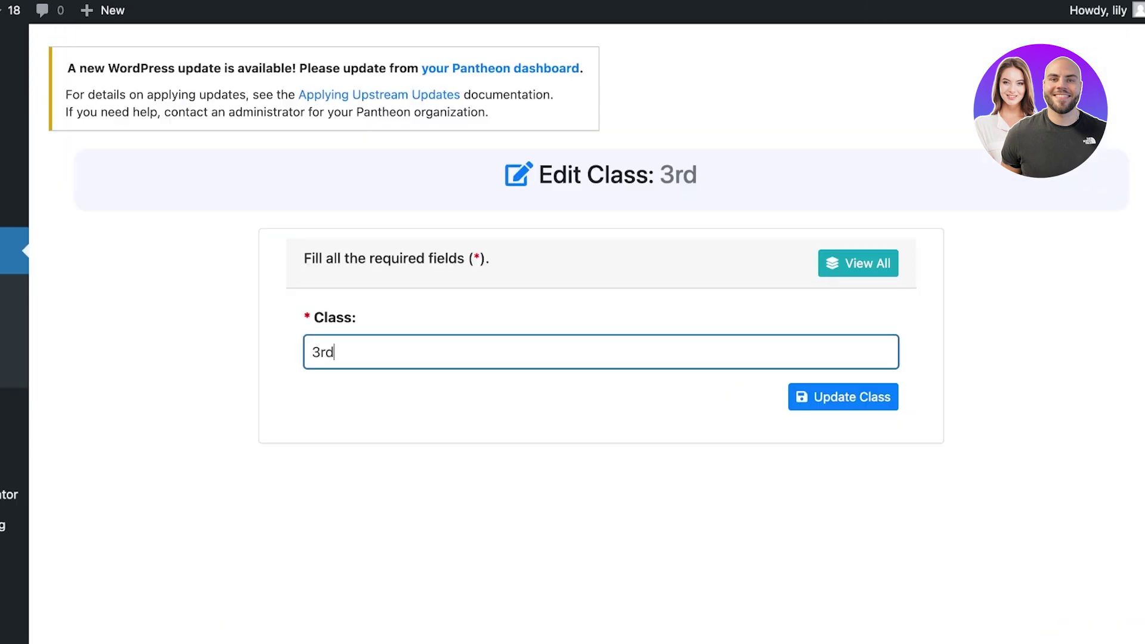
type("Kindergarden A")
key("Return")
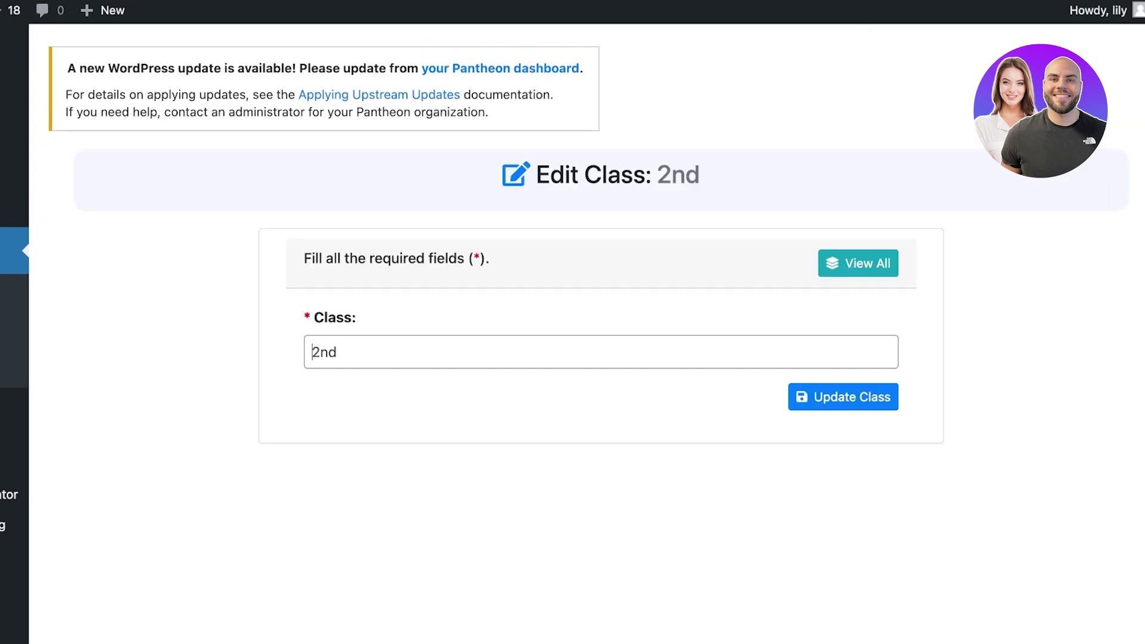
Step: Rename the 2nd class as Kindergarden B, save it and return to the class list
key("ctrl+a")
type("Kinder")
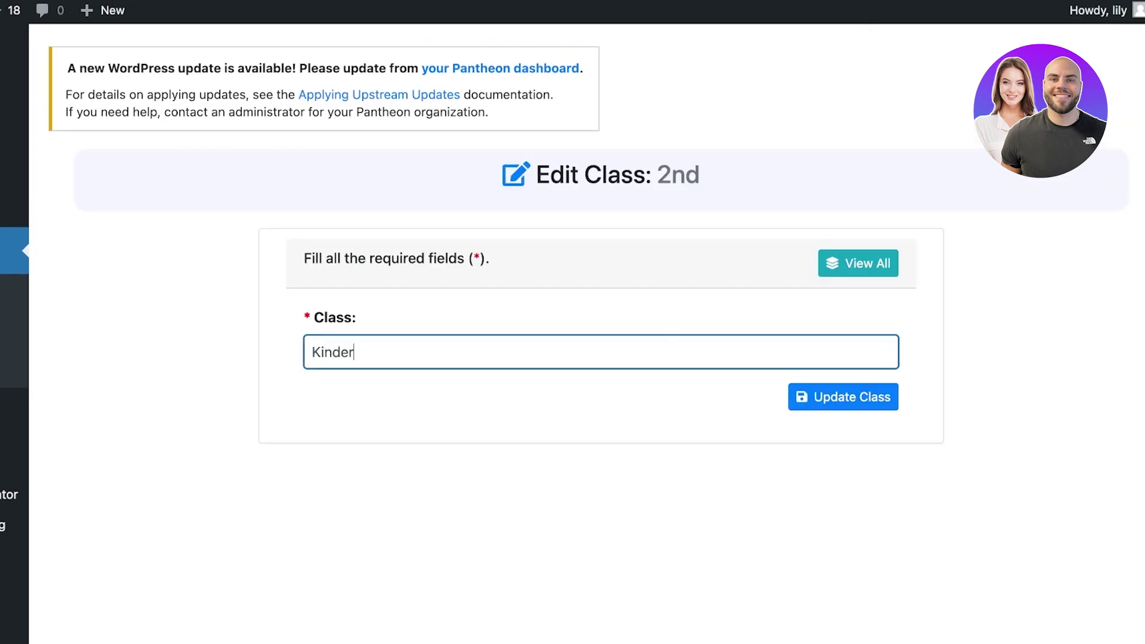
type("garden B")
key("Return")
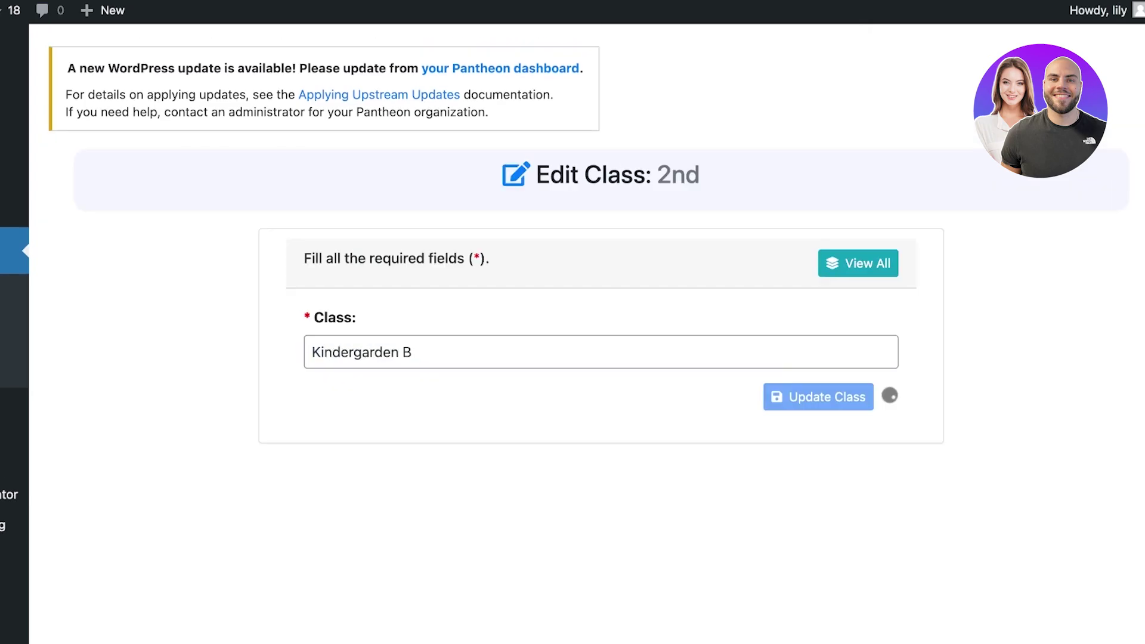
left_click(858, 263)
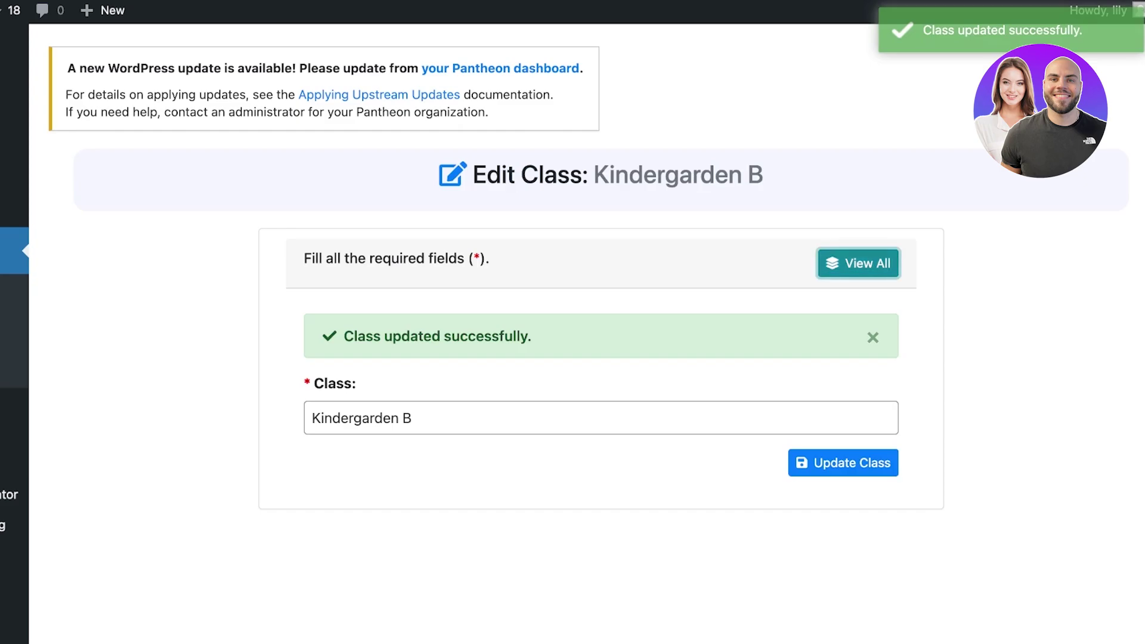
Step: Delete the 1st class from the class list
scroll(597, 328, "down", 3)
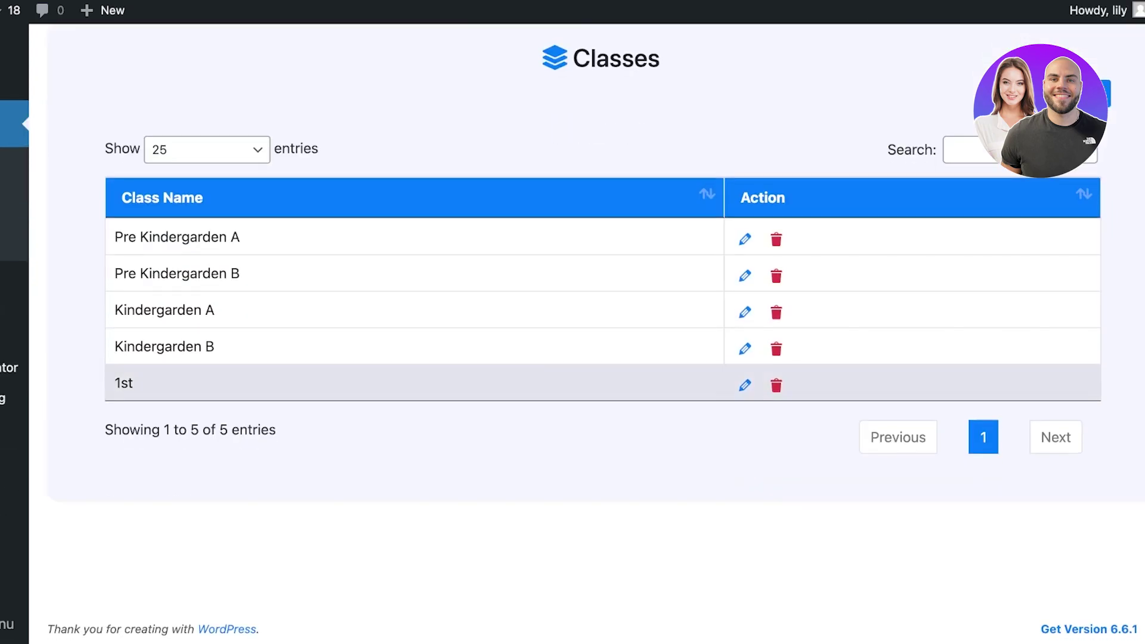
left_click(775, 385)
left_click(705, 360)
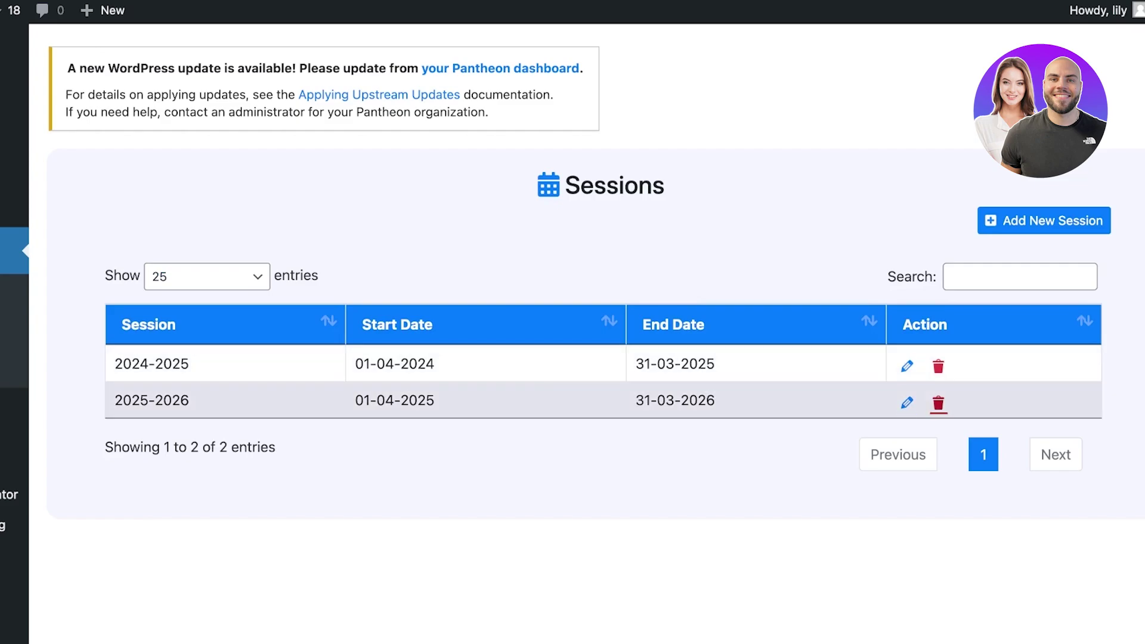
Step: Delete the 2025-2026 session from the plugin's session list
left_click(937, 402)
left_click(707, 361)
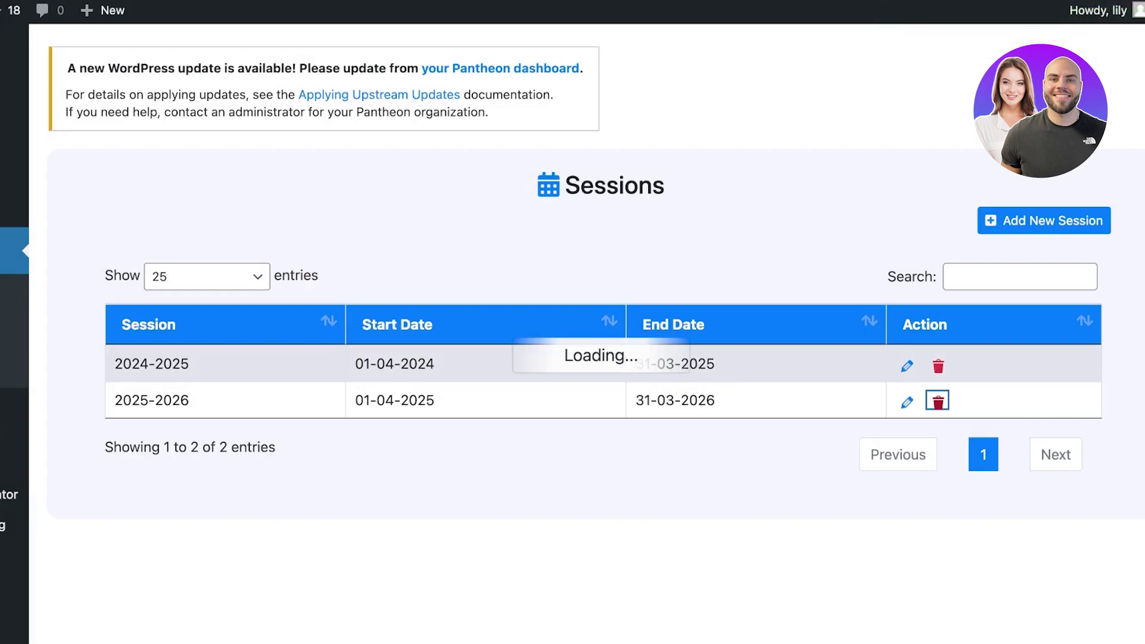
Step: Open the 2024-2025 session for editing and set its start date to 16-08-2024
left_click(905, 365)
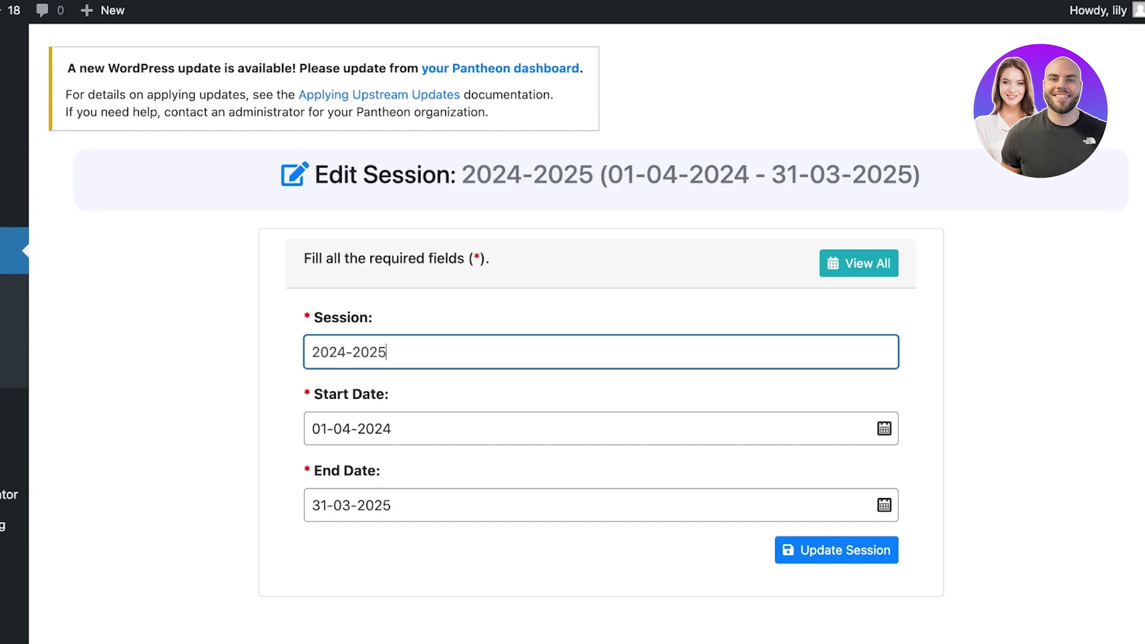
left_click(383, 429)
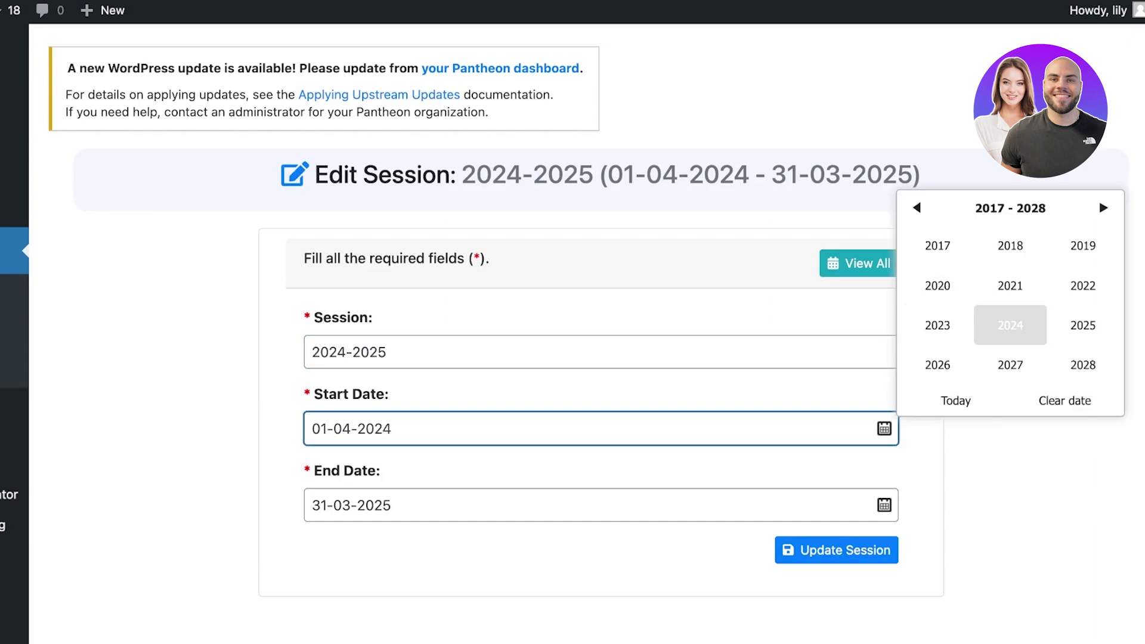
left_click(1010, 325)
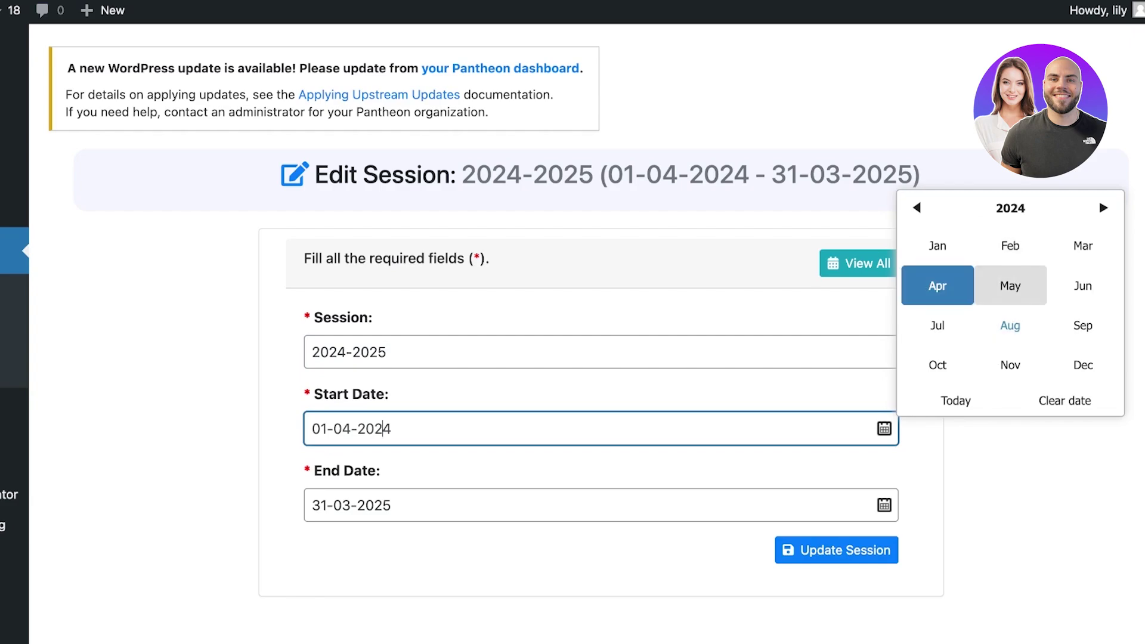
left_click(1010, 325)
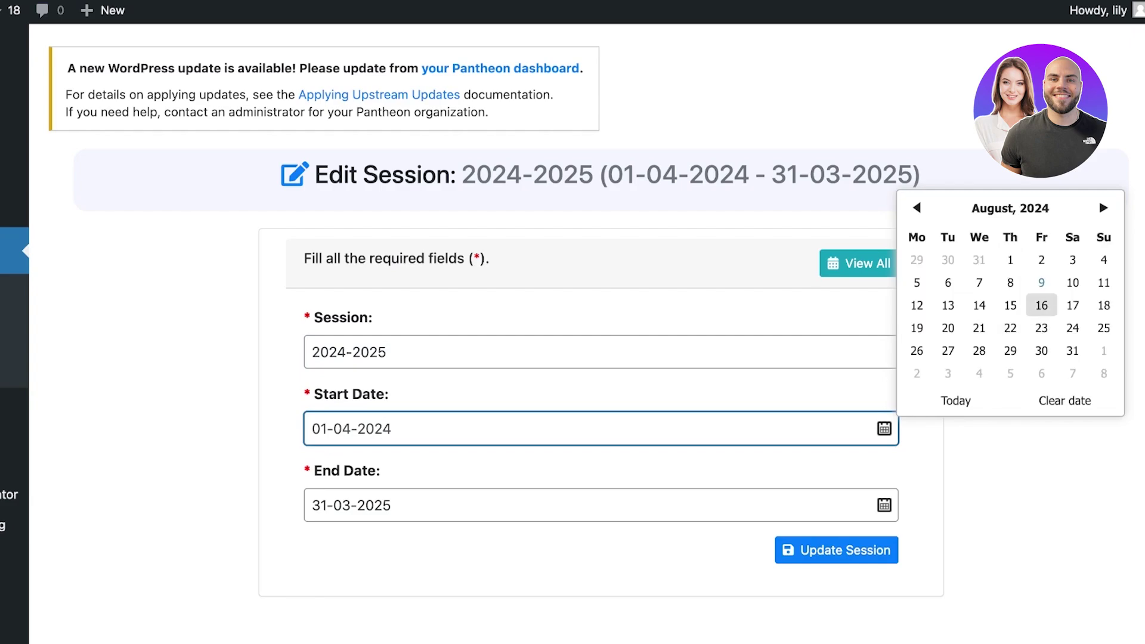
left_click(1041, 305)
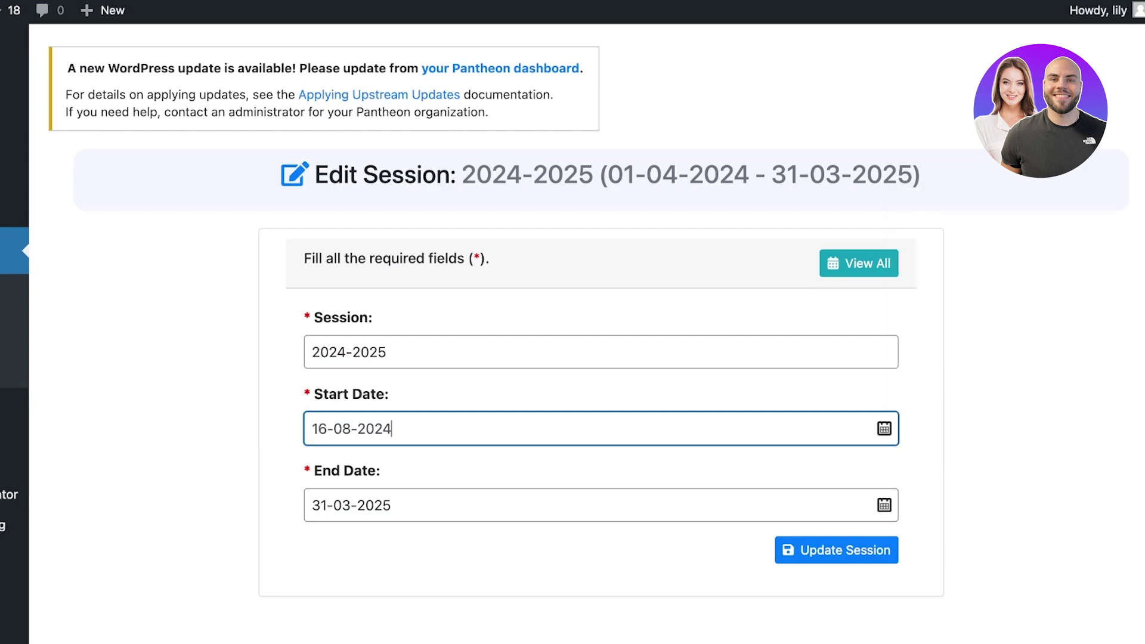
Step: Set the session's end date to 24-01-2025 and save the session
left_click(884, 505)
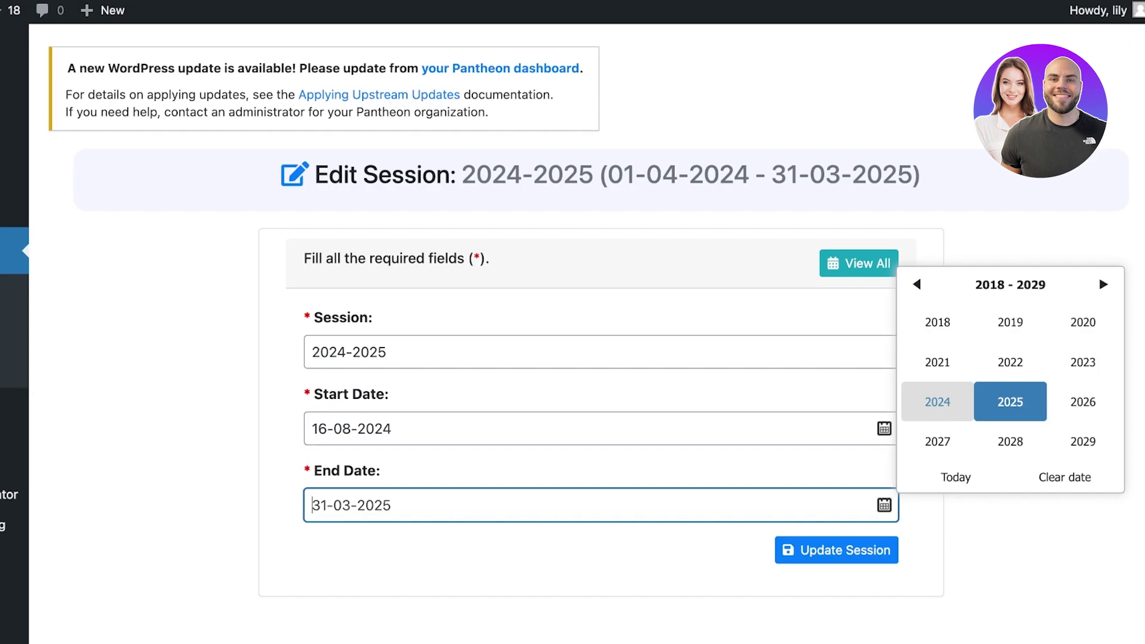
left_click(937, 401)
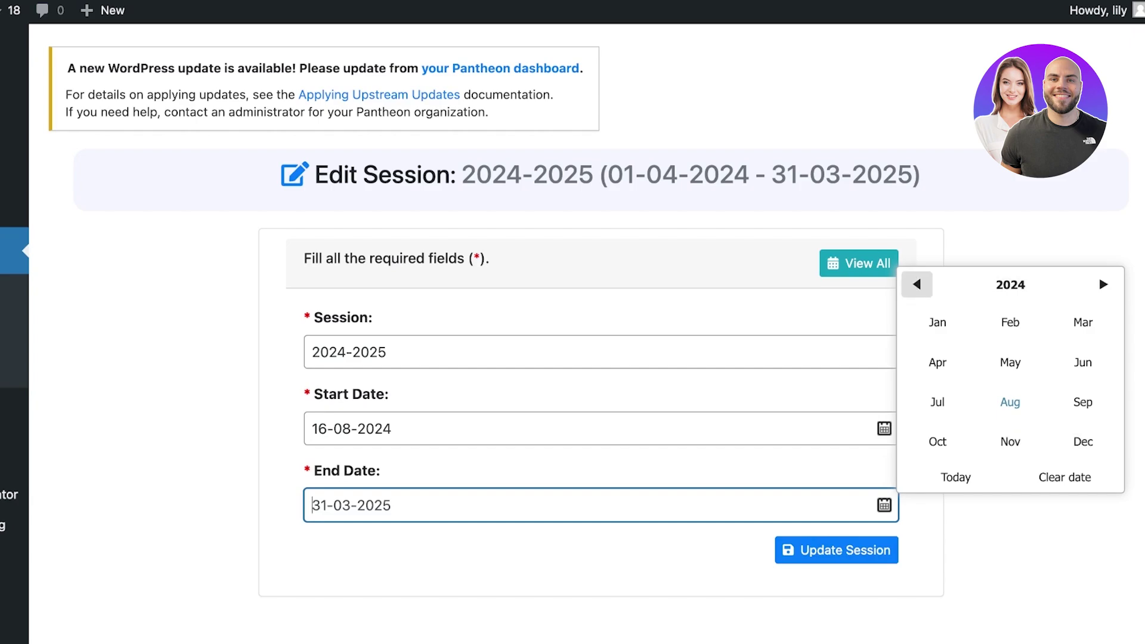
left_click(1103, 284)
left_click(937, 322)
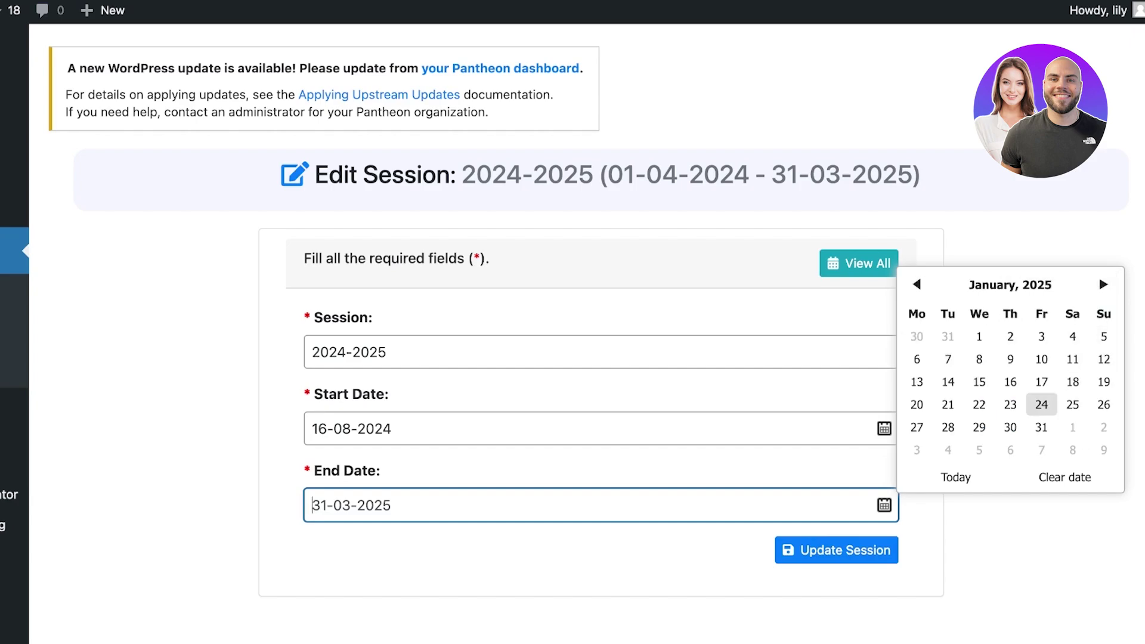
left_click(1041, 404)
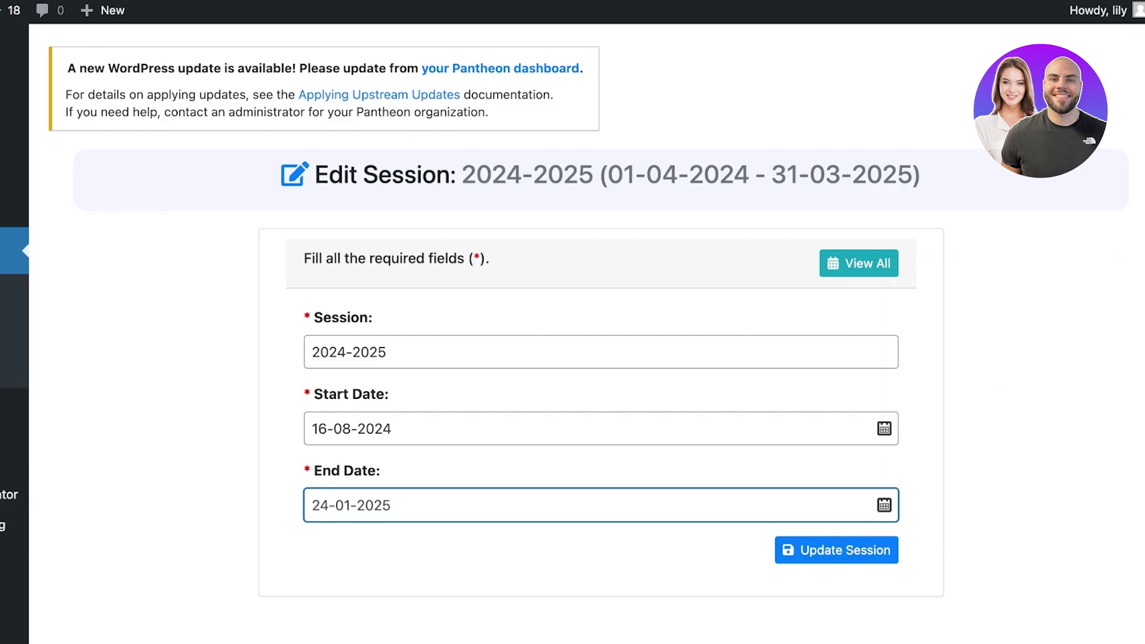
left_click(836, 549)
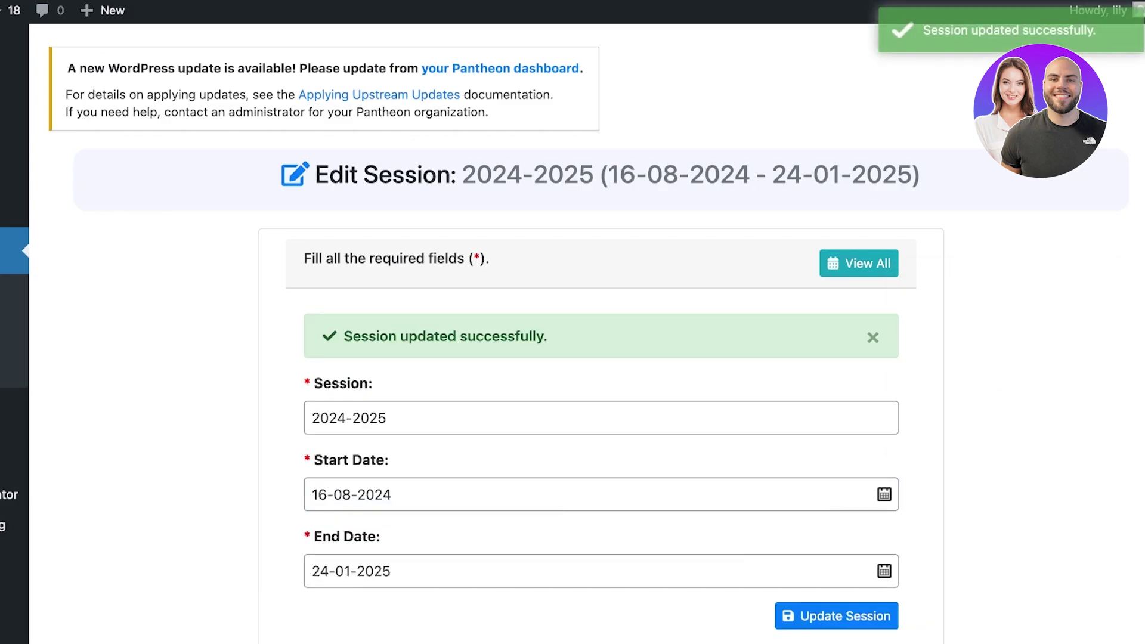
Step: Rename the session as 2024-2025 Winter and save it
left_click(388, 418)
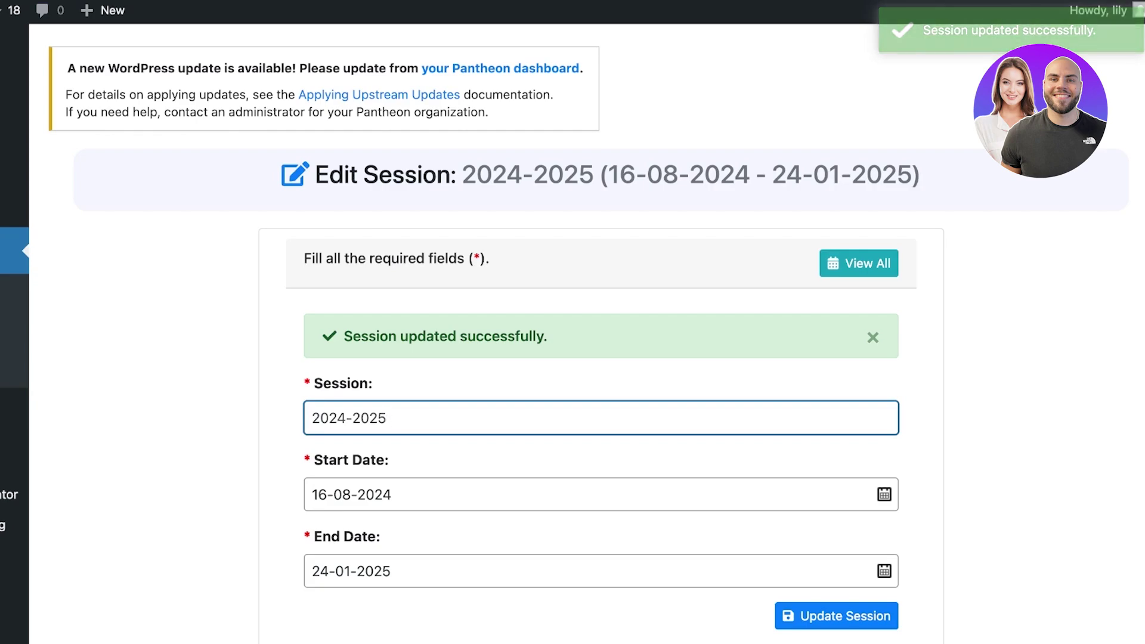
type("S")
type("W")
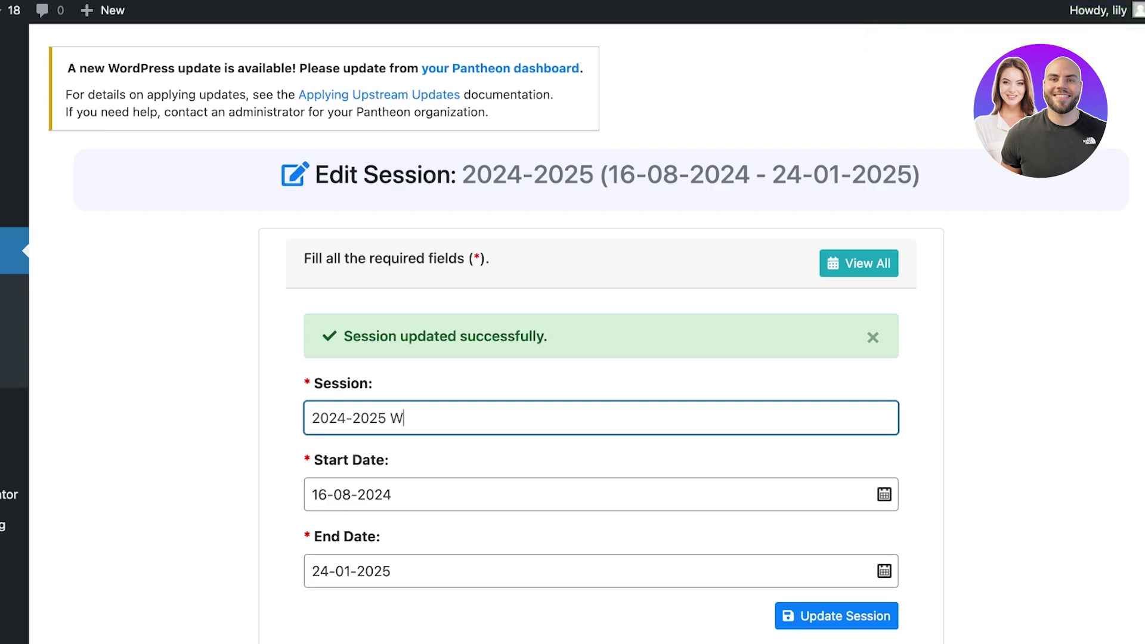
type("inter")
key("Return")
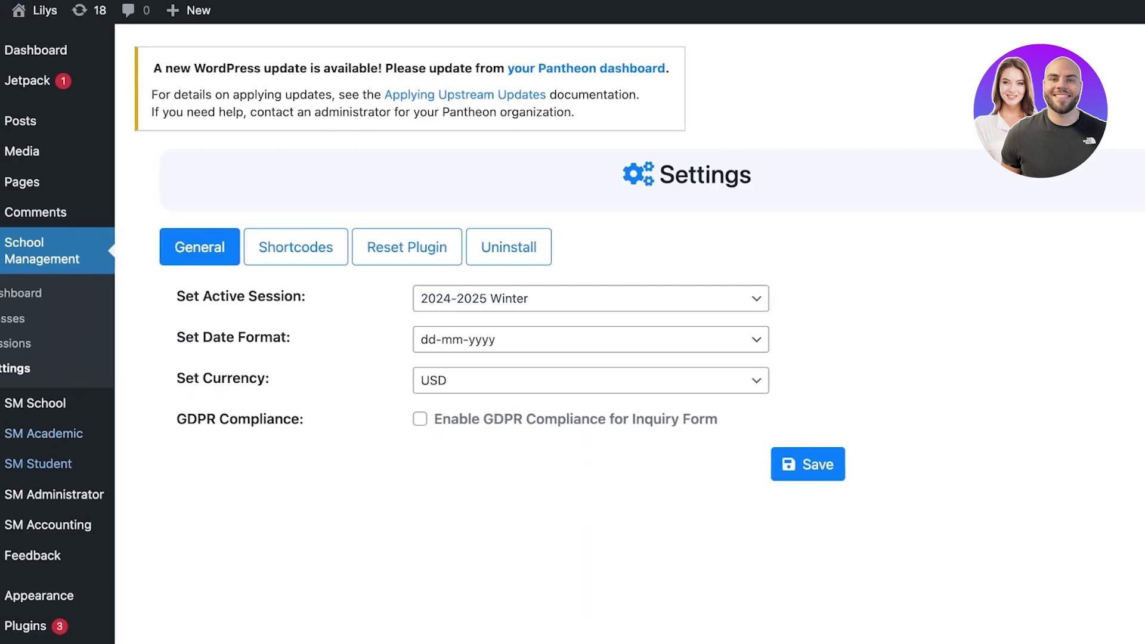
Step: Examine the SM School dashboard, including its statistics cards and the tables of recent inquiries, admissions and payments
mouse_move(36, 403)
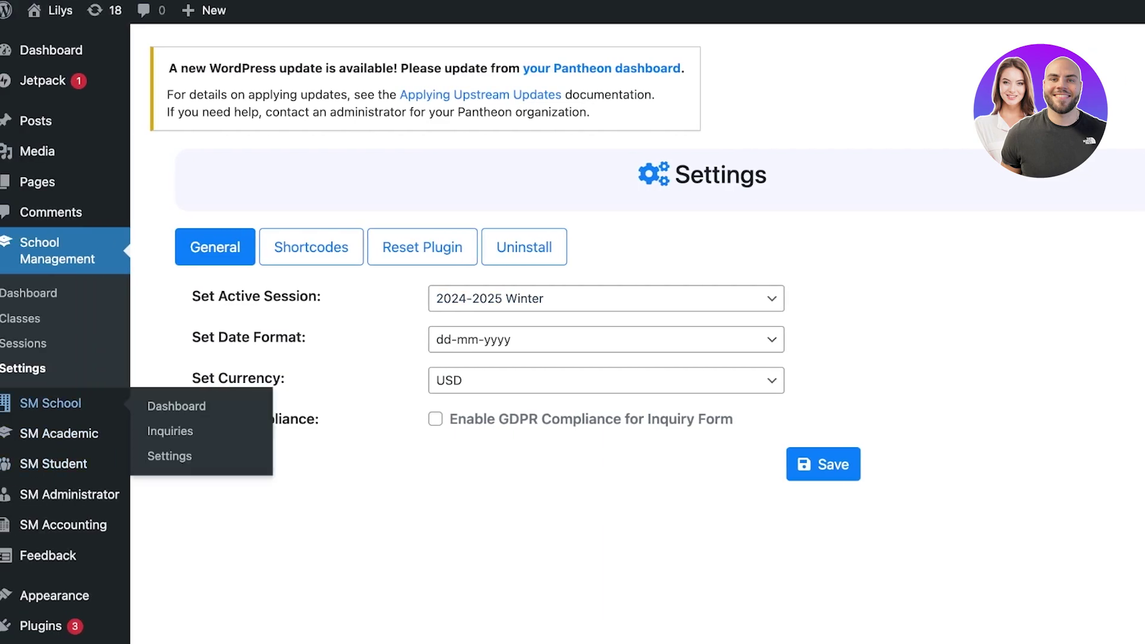
left_click(51, 404)
scroll(637, 334, "down", 3)
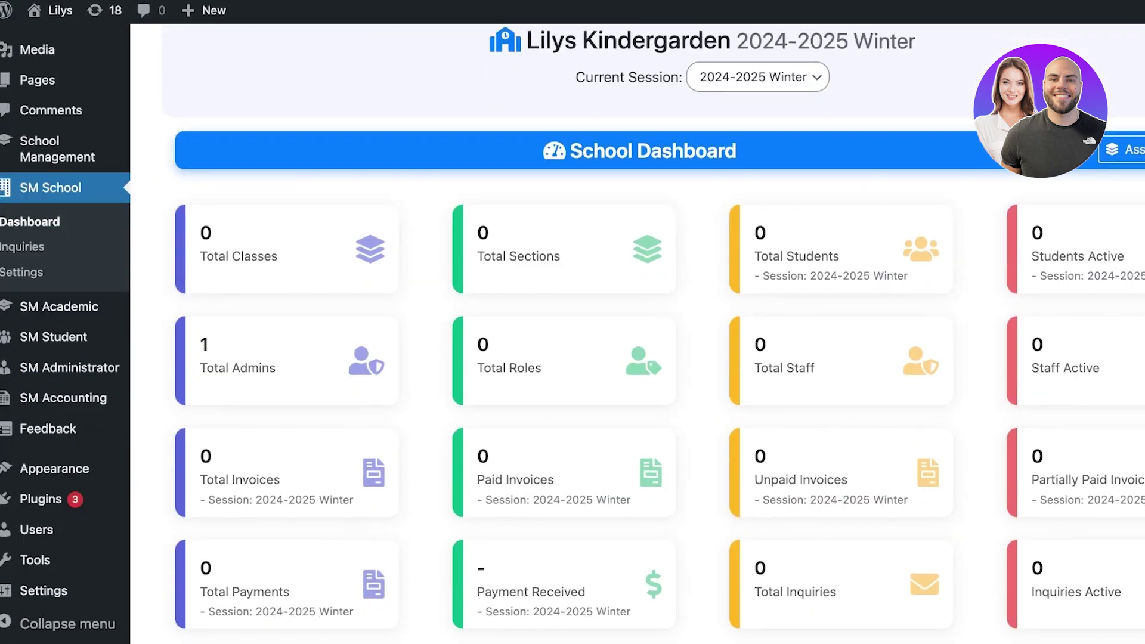
scroll(656, 358, "down", 7)
scroll(656, 358, "up", 9)
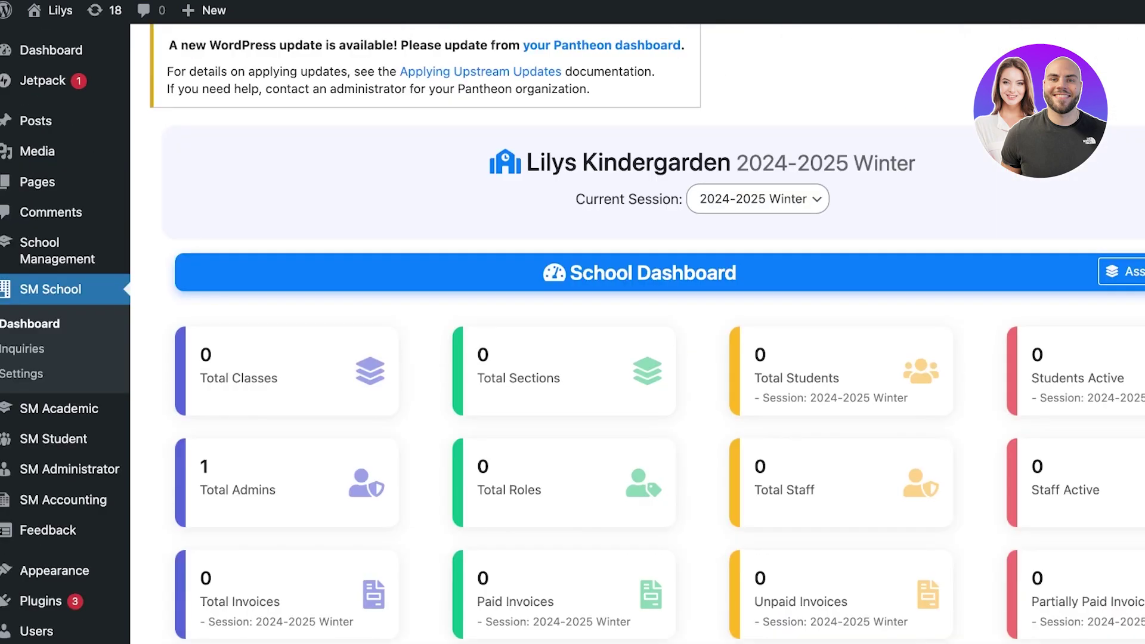
scroll(656, 358, "down", 3)
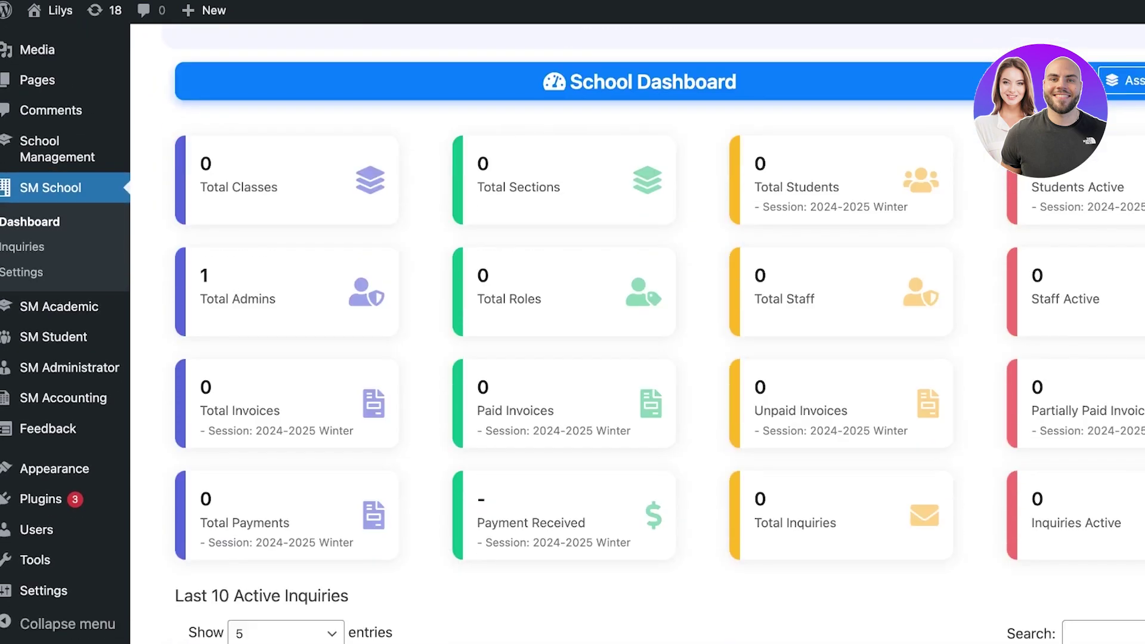
scroll(656, 357, "down", 10)
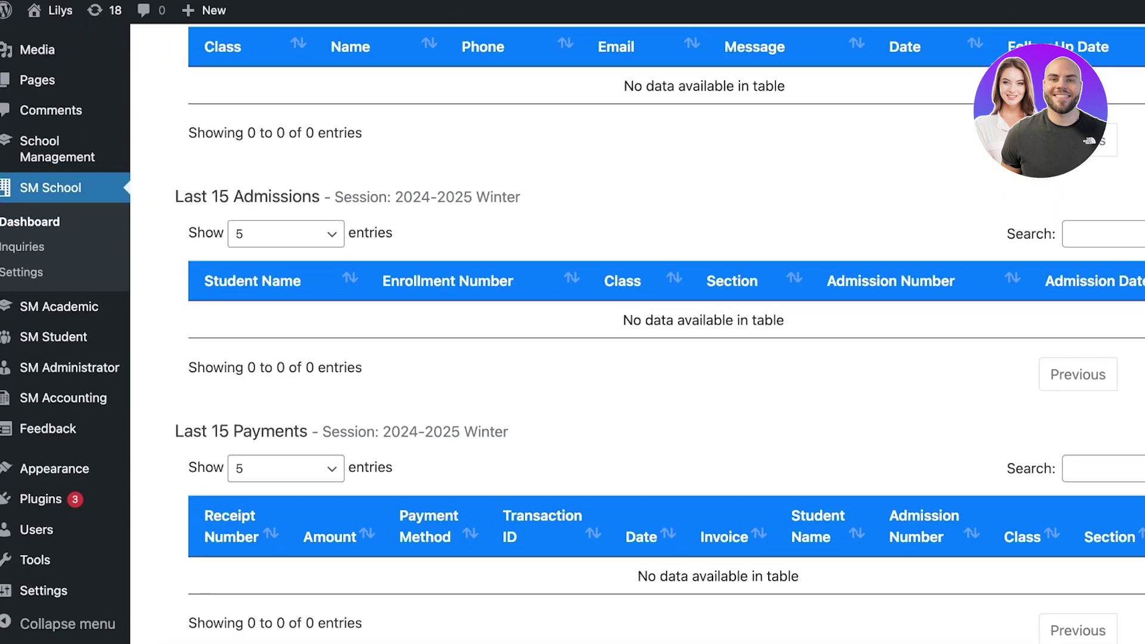
scroll(656, 357, "down", 2)
scroll(656, 358, "up", 15)
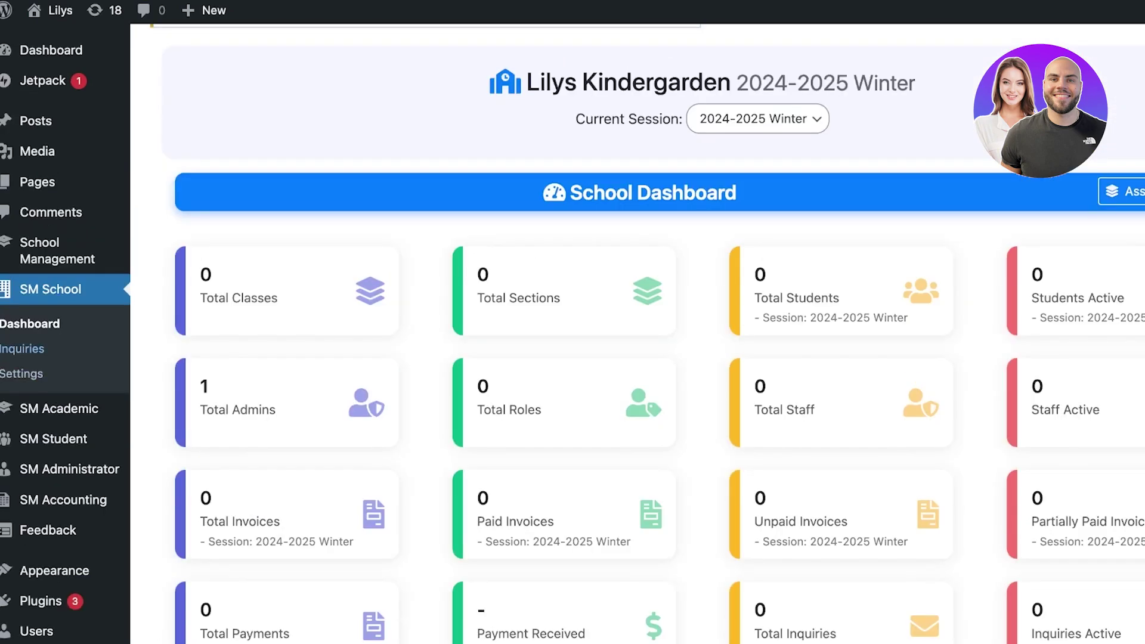
Step: Look through the school's inquiries page and its general, email carrier, email template and payment method settings
left_click(22, 349)
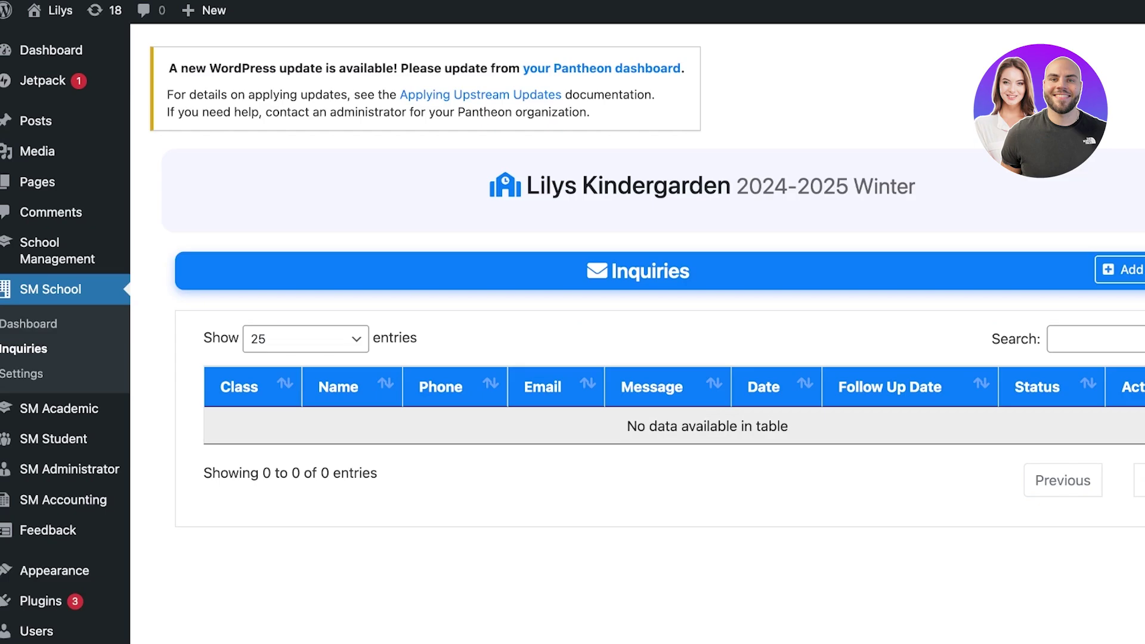
left_click(21, 374)
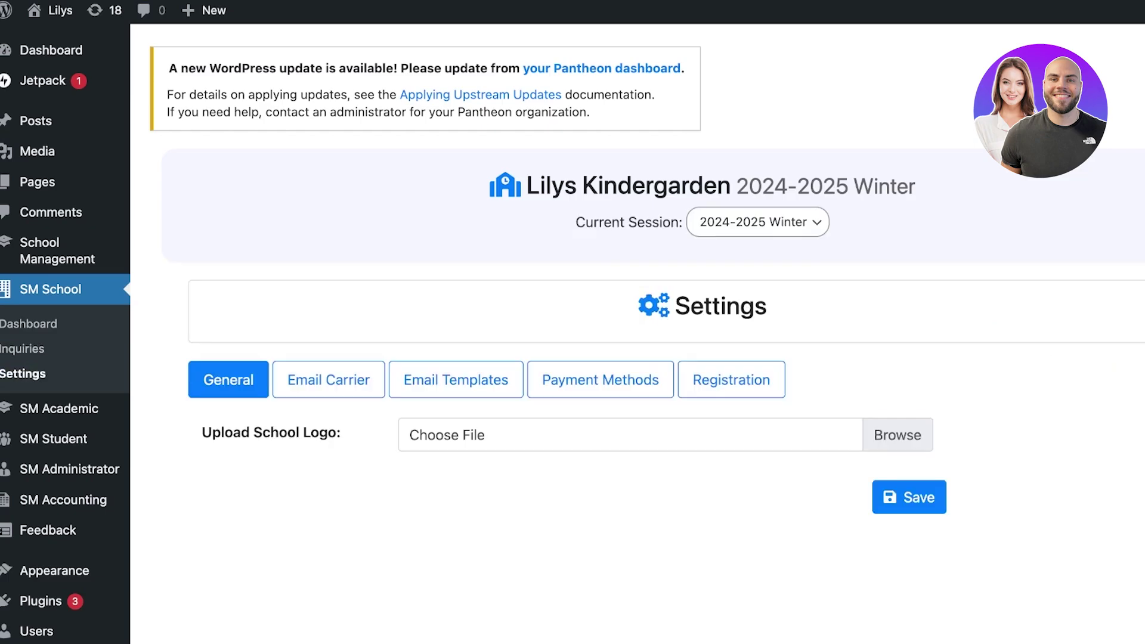
scroll(573, 334, "down", 3)
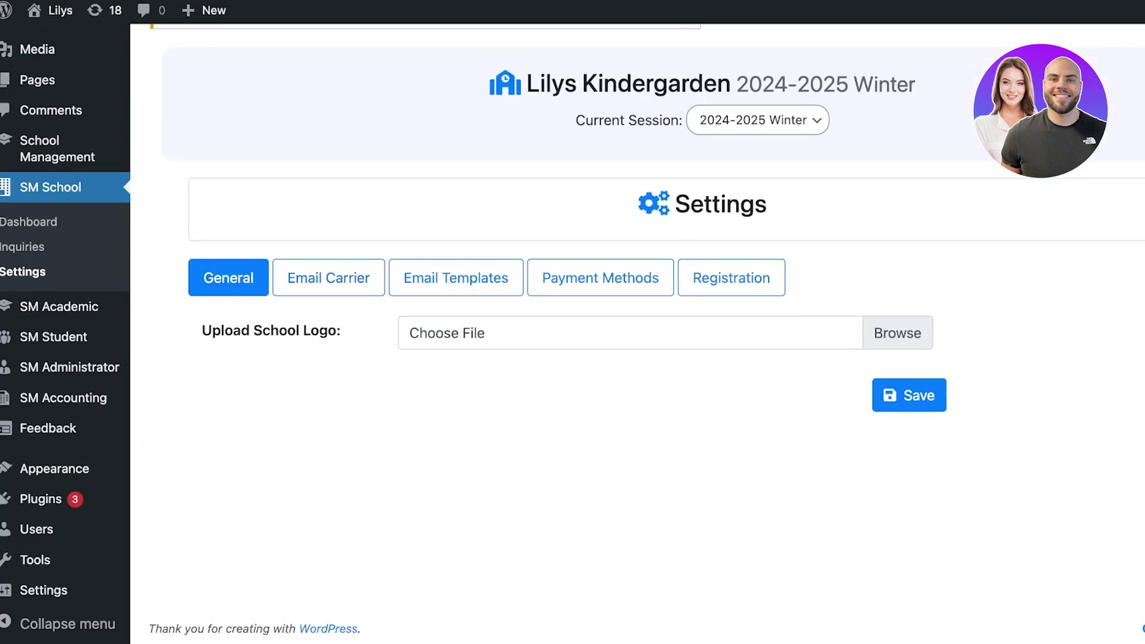
left_click(329, 278)
left_click(455, 278)
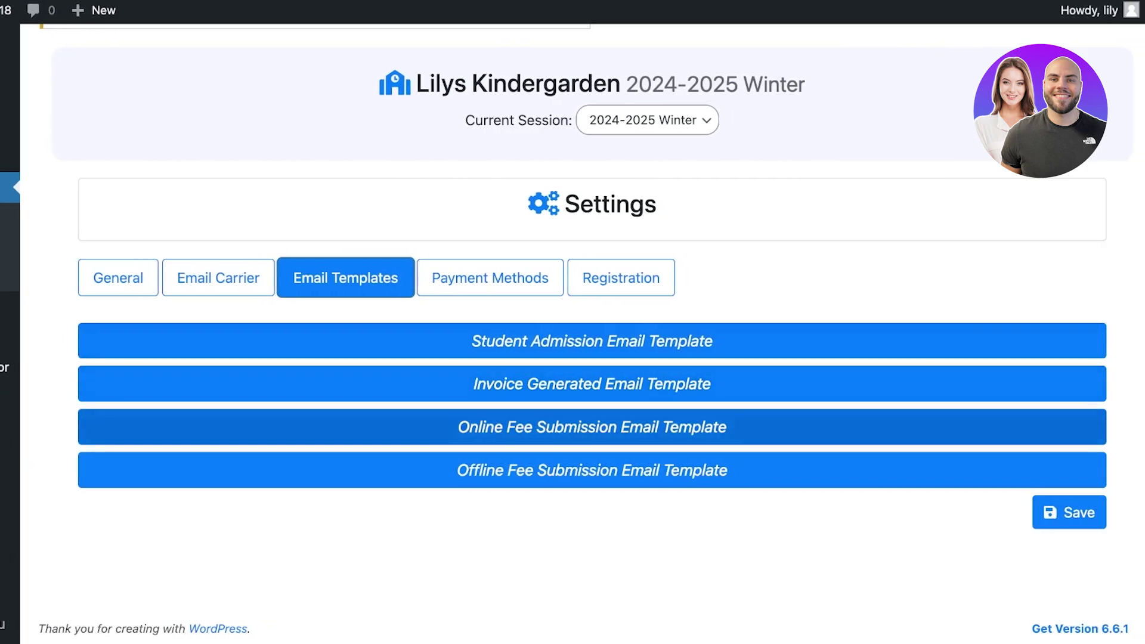
left_click(490, 278)
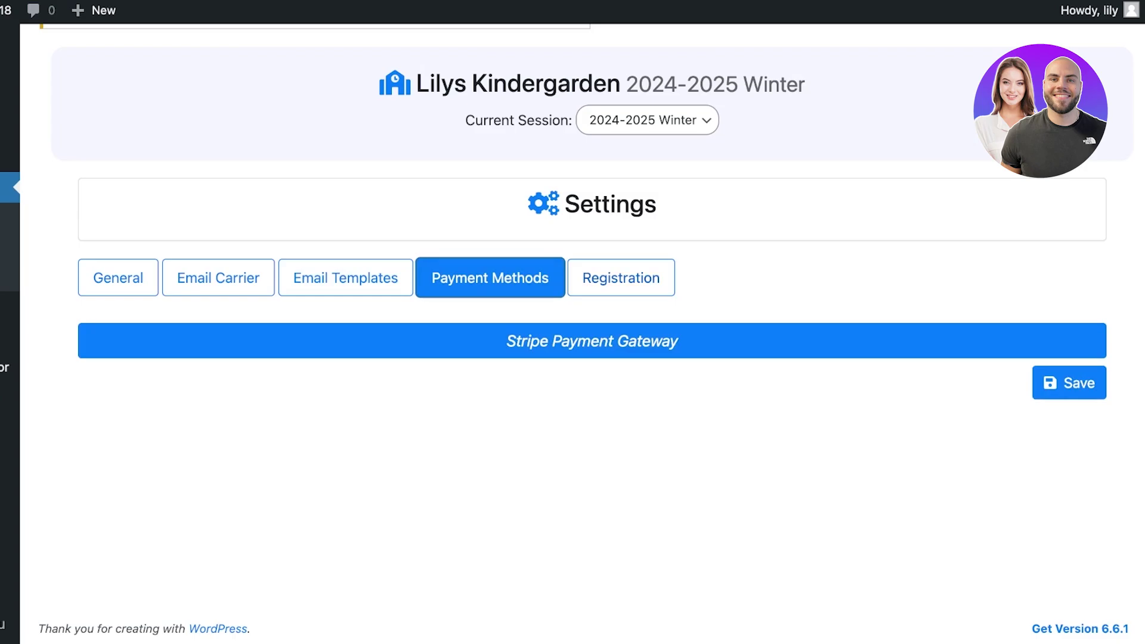
Step: Examine the school's registration settings, briefly checking the payment methods again in between
left_click(621, 278)
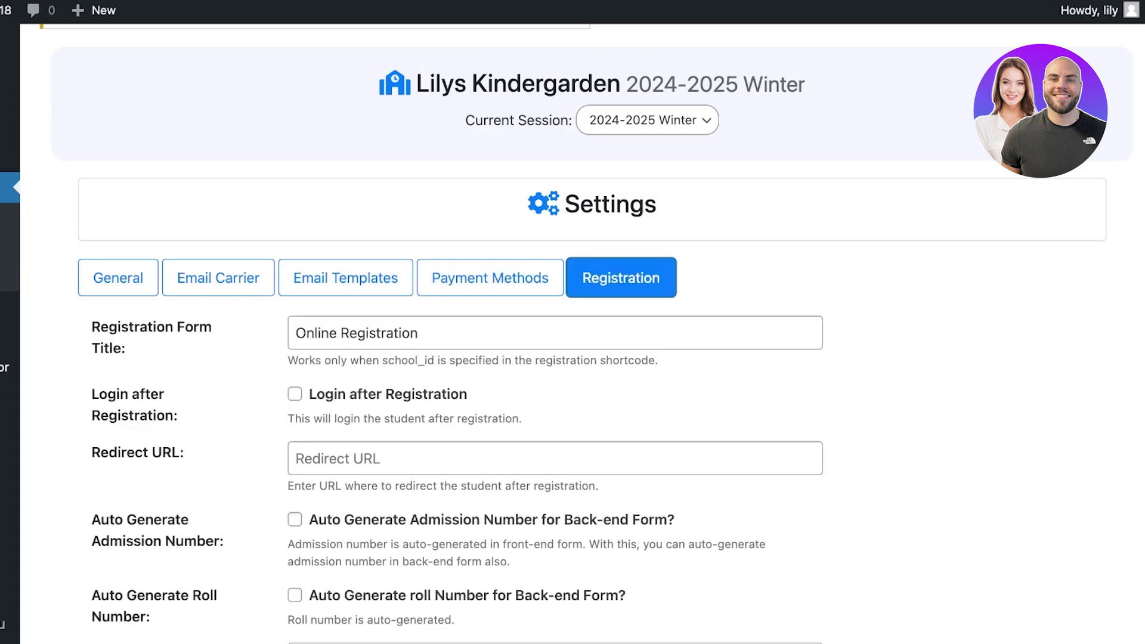
scroll(592, 358, "down", 3)
left_click(490, 115)
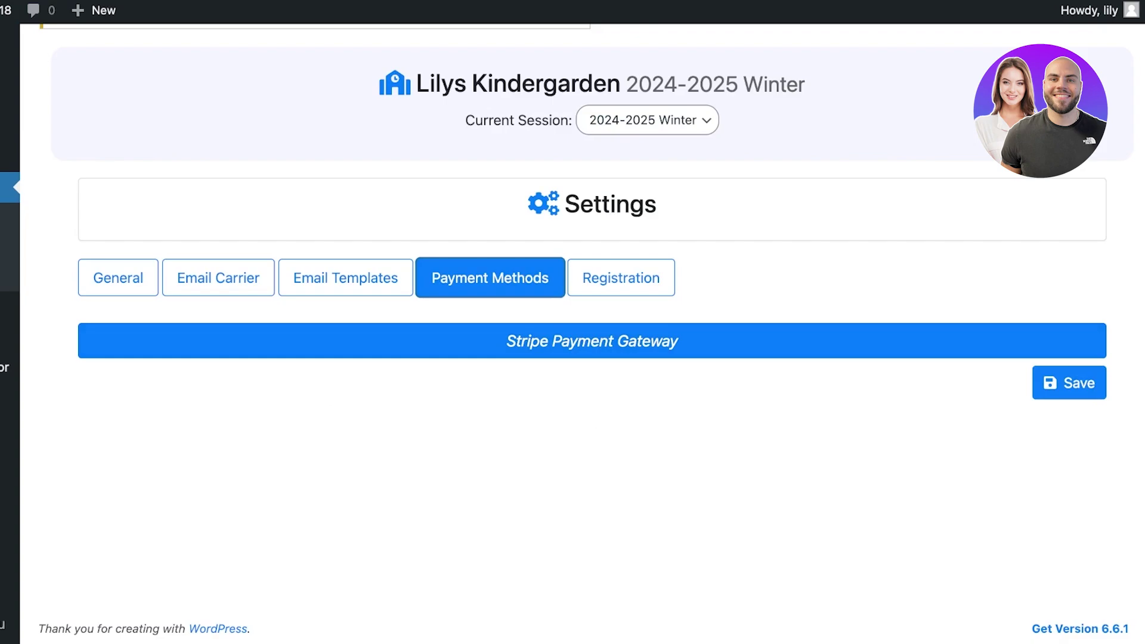
left_click(620, 278)
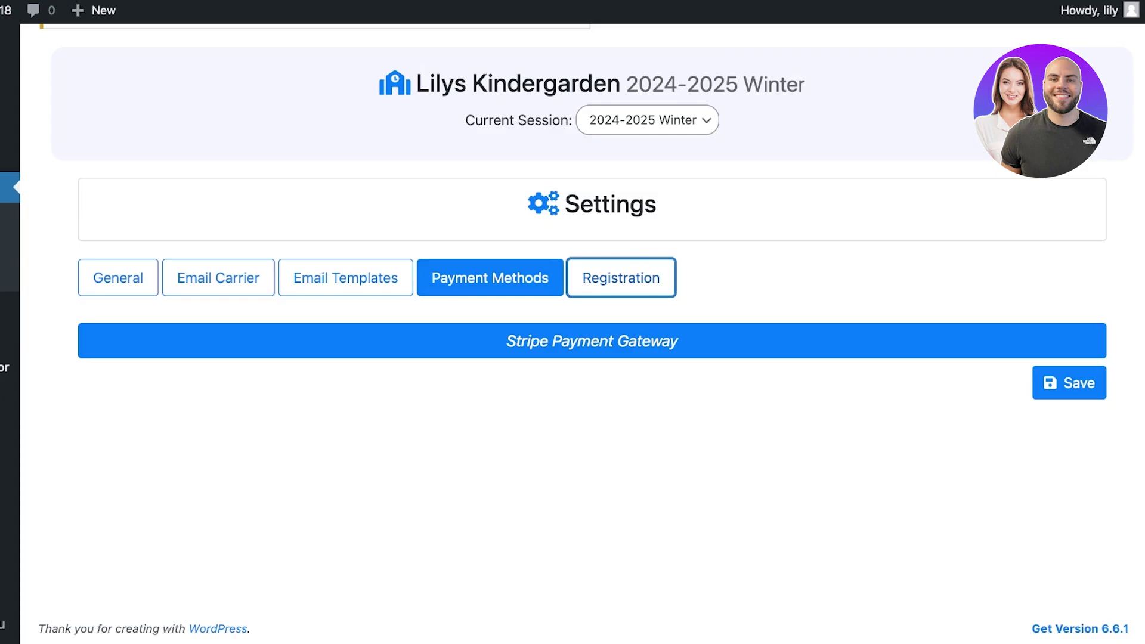
scroll(555, 358, "down", 6)
scroll(554, 358, "up", 3)
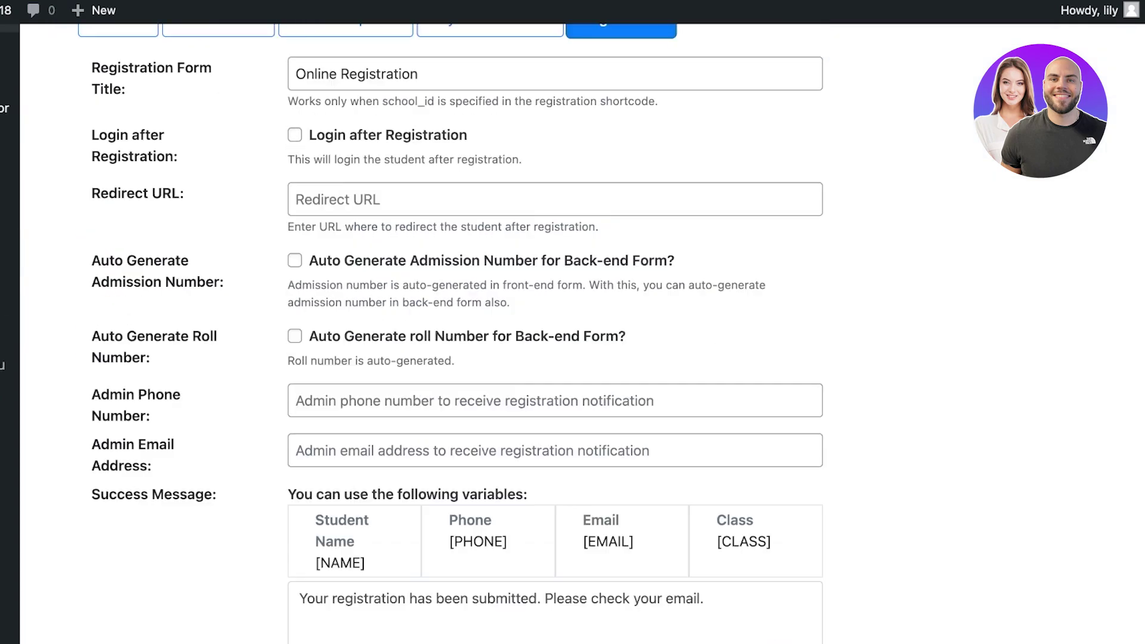
scroll(555, 358, "up", 1)
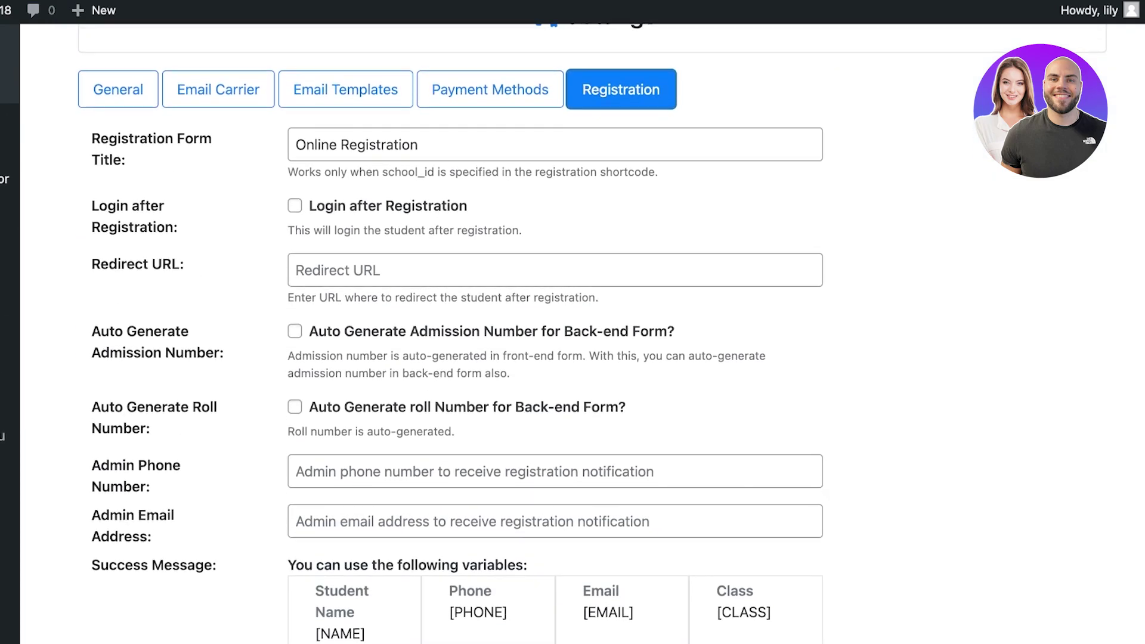
Step: Enable login after registration in the school's registration settings
scroll(554, 358, "down", 1)
left_click(295, 185)
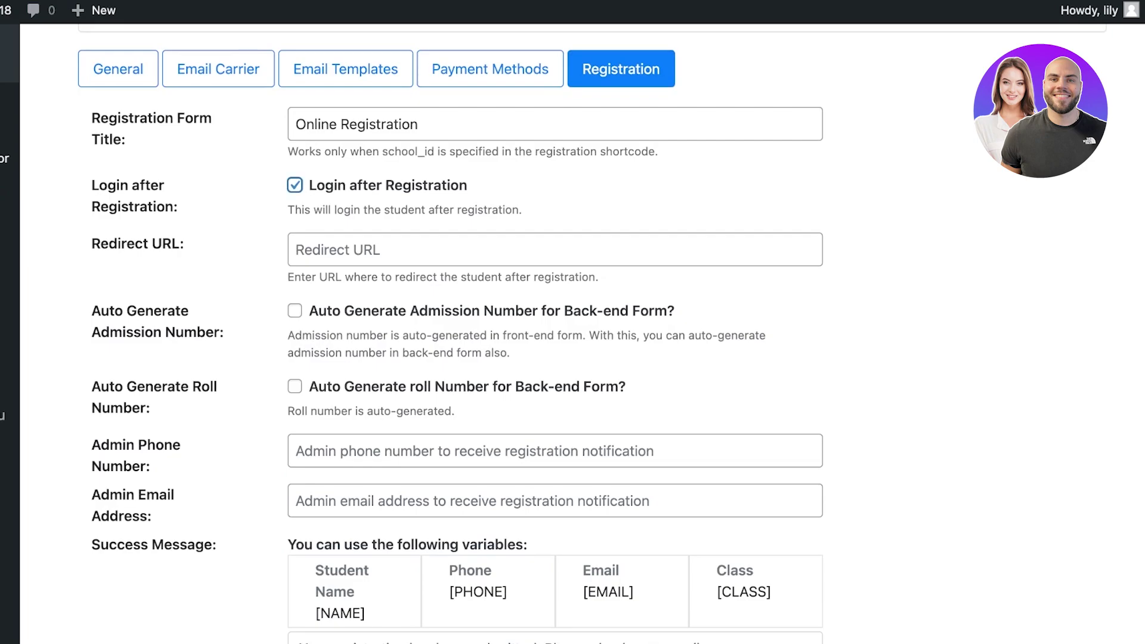
scroll(555, 334, "down", 1)
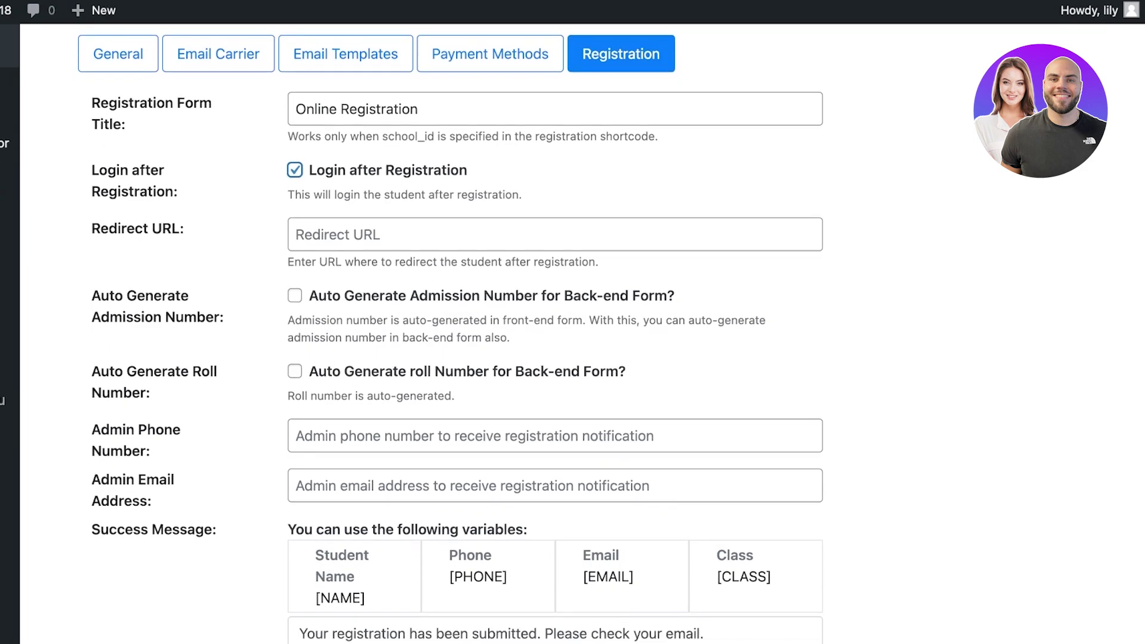
Step: Examine the remaining registration settings, including the success message, student approval and the options for showing admission form fields
scroll(555, 333, "down", 5)
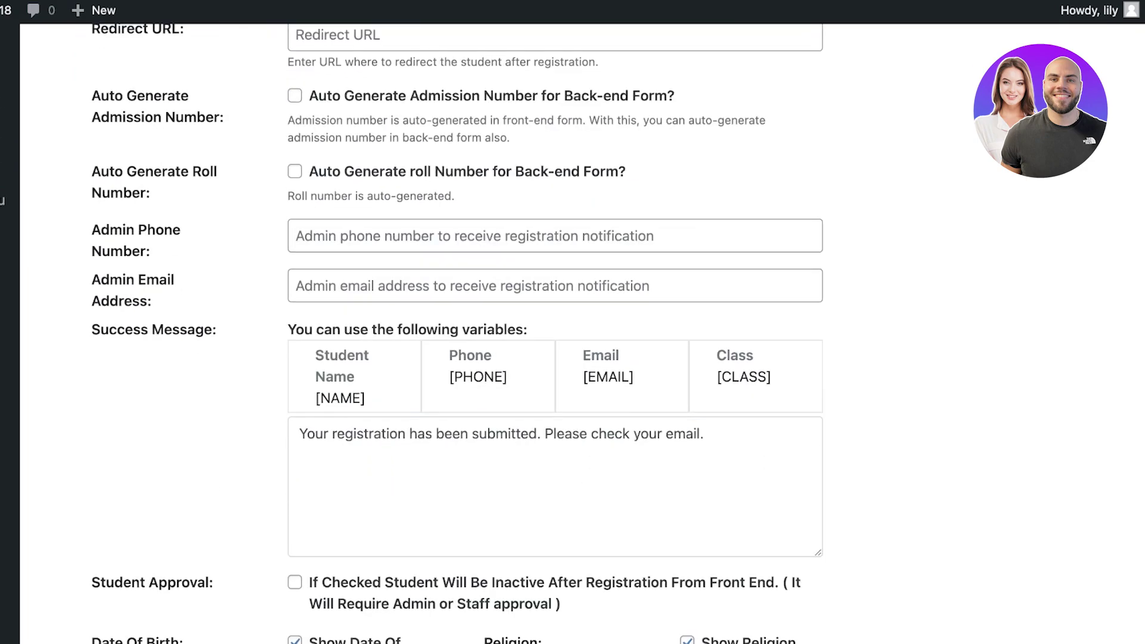
scroll(554, 334, "down", 5)
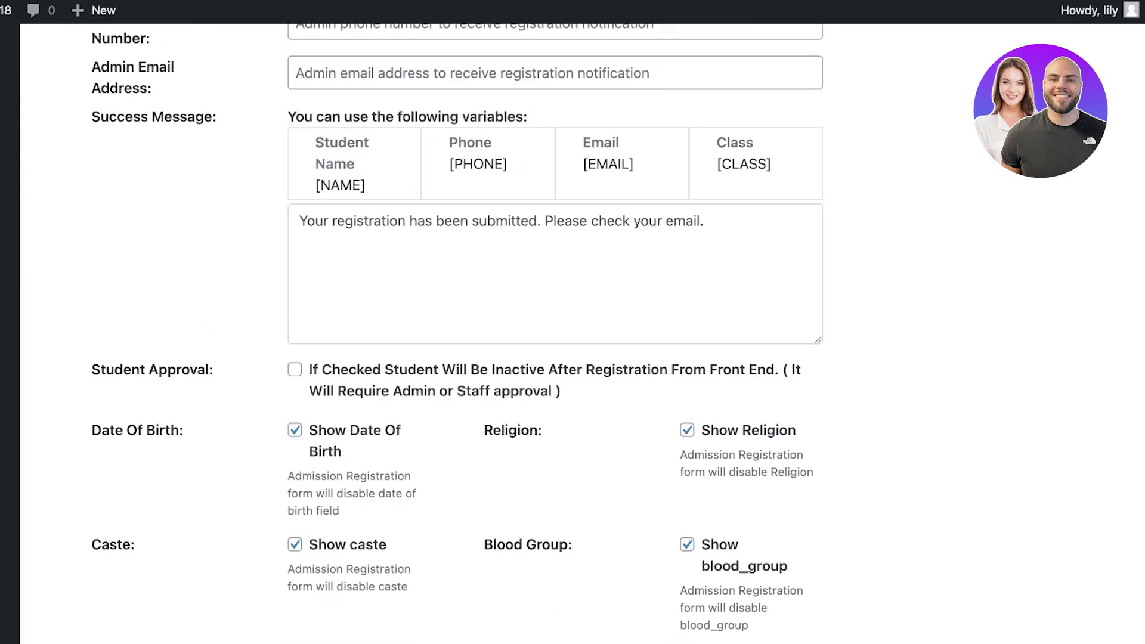
left_click(705, 222)
scroll(554, 334, "down", 10)
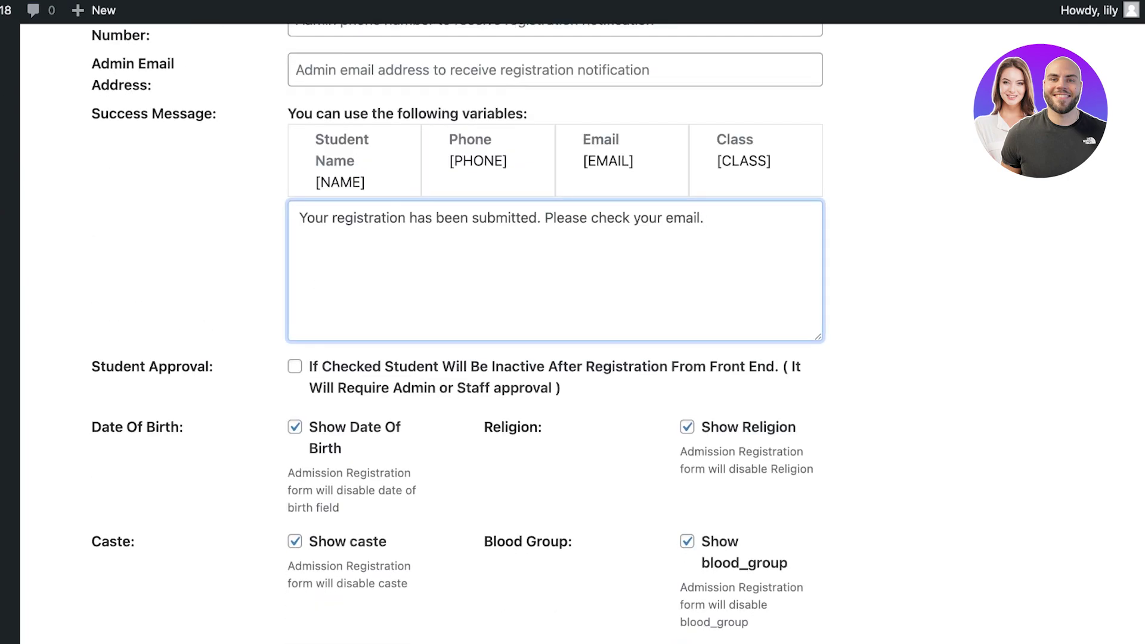
scroll(554, 333, "up", 16)
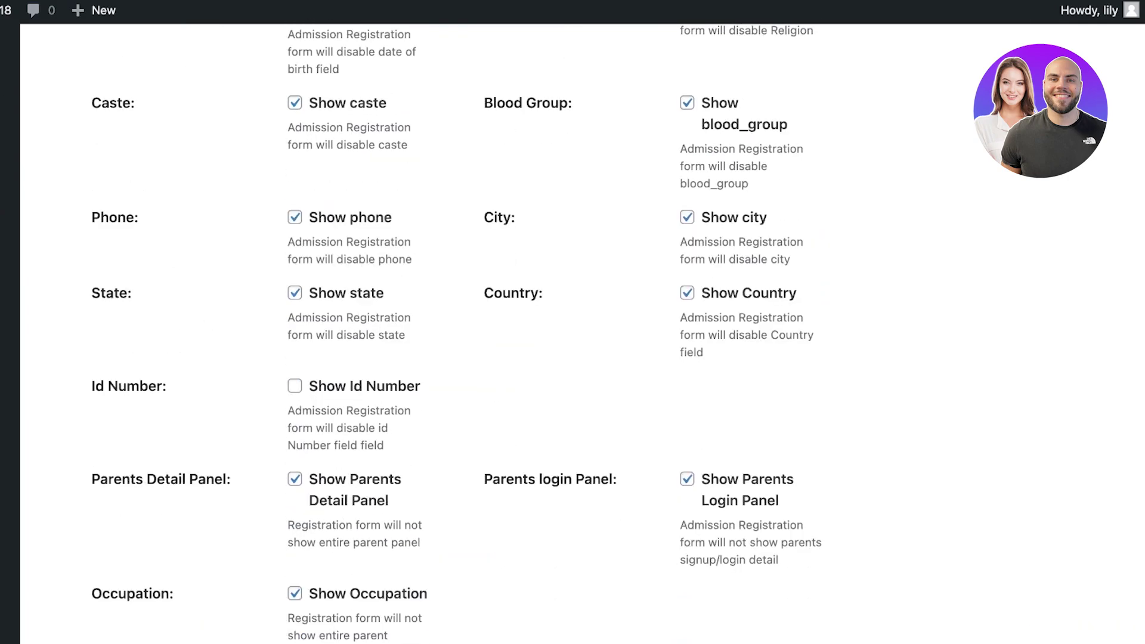
scroll(554, 334, "down", 11)
scroll(555, 334, "up", 8)
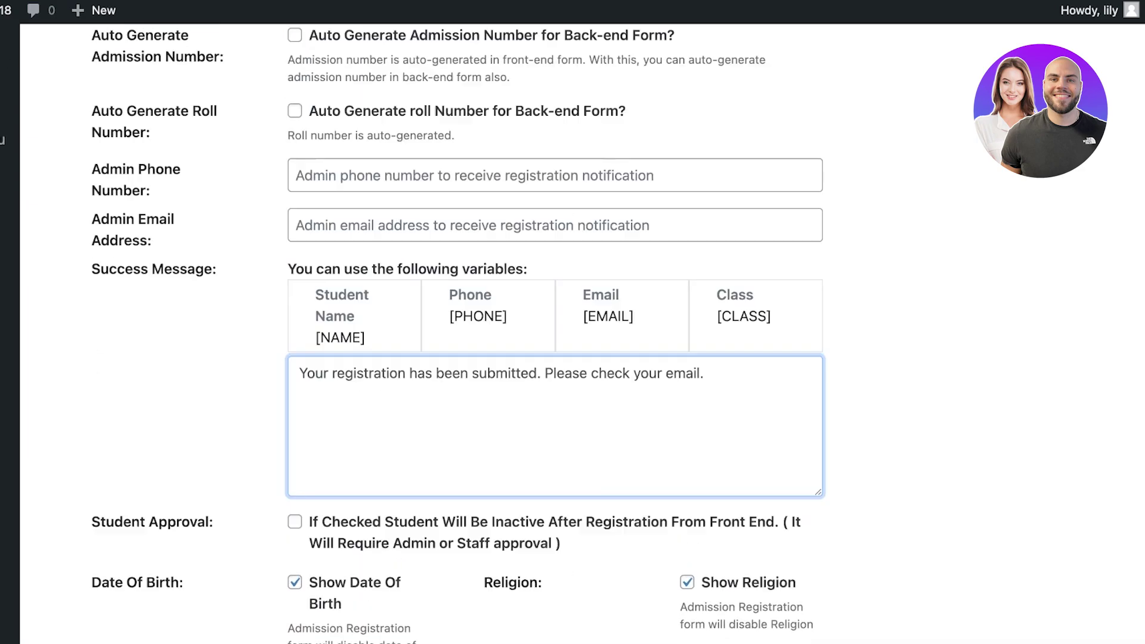
scroll(555, 334, "down", 8)
scroll(555, 334, "up", 14)
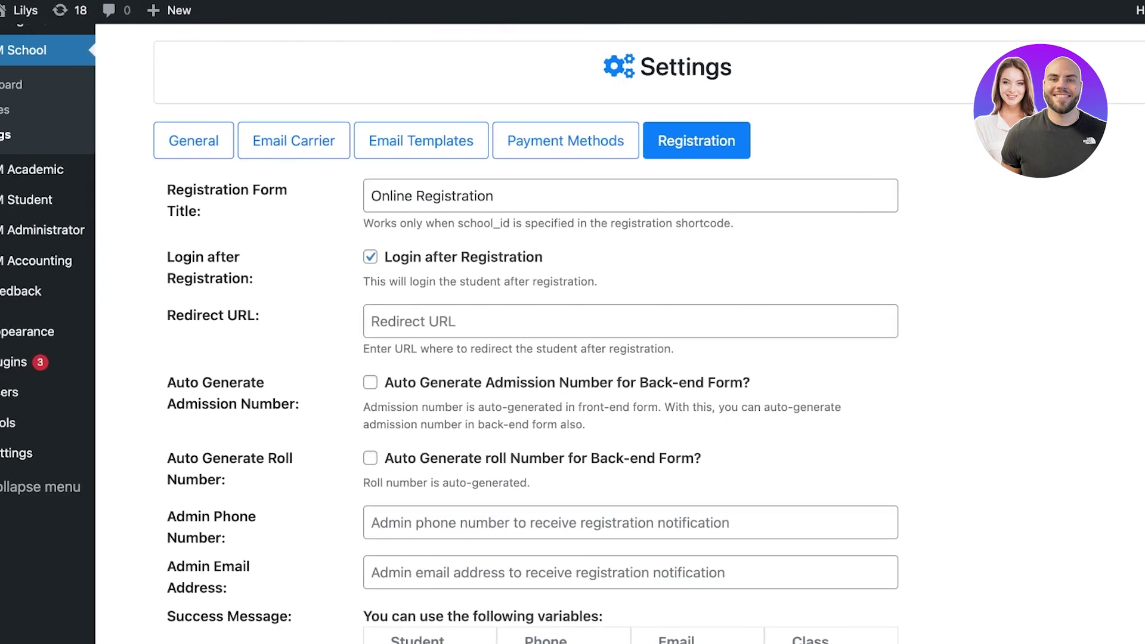
Step: View the school's classes and sections page in the academic area
mouse_move(66, 170)
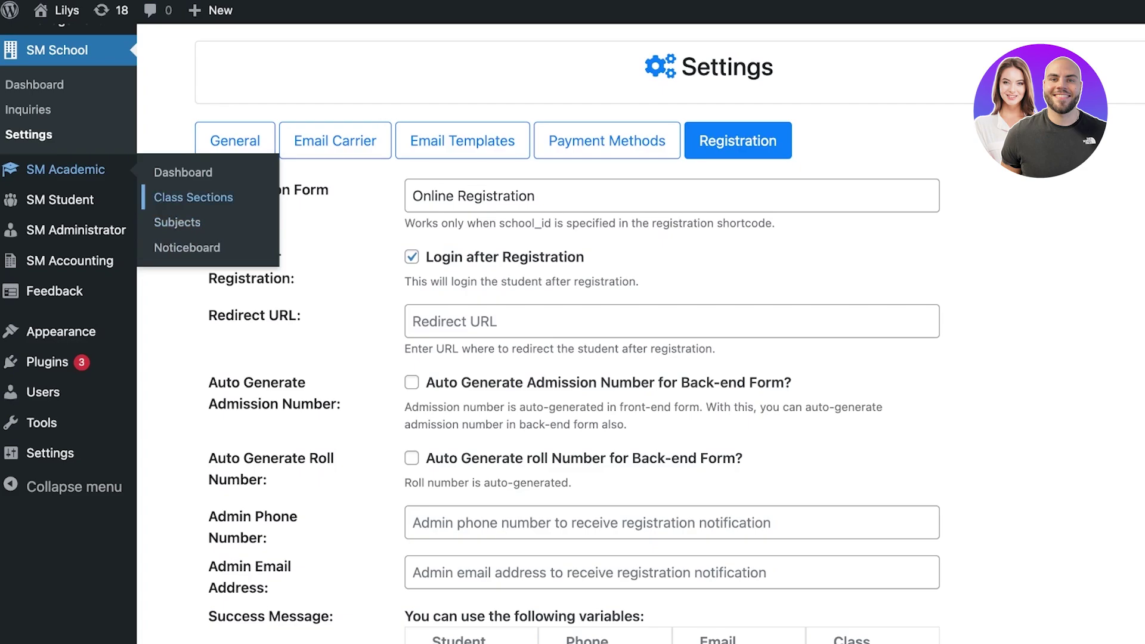
left_click(193, 197)
scroll(78, 335, "down", 2)
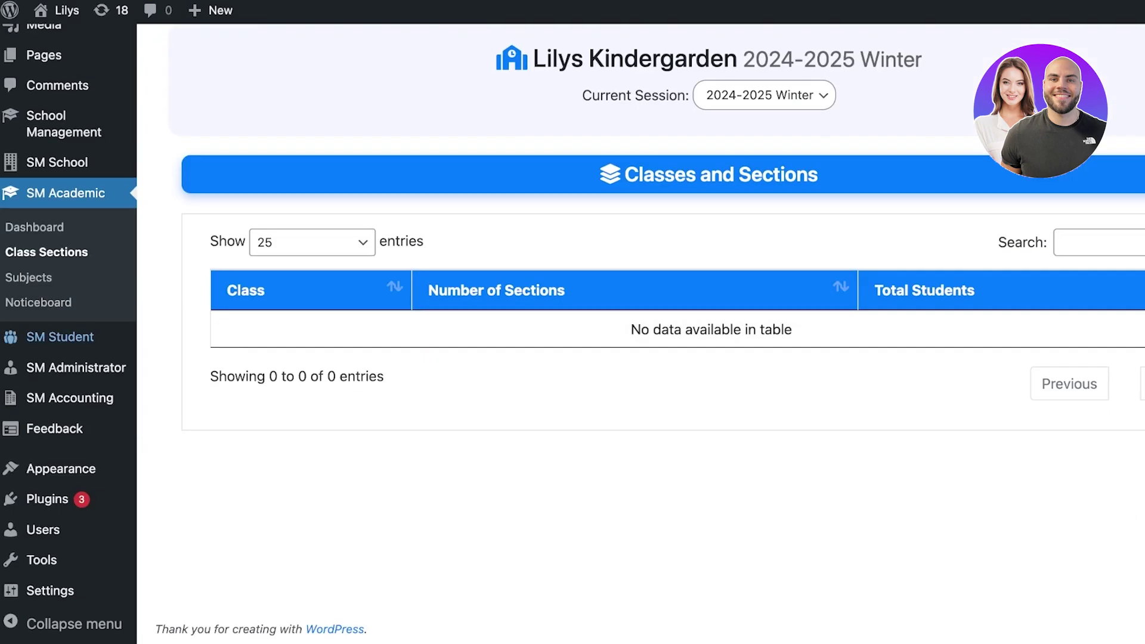
Step: Look through the student dashboard and its student promotion page
mouse_move(60, 336)
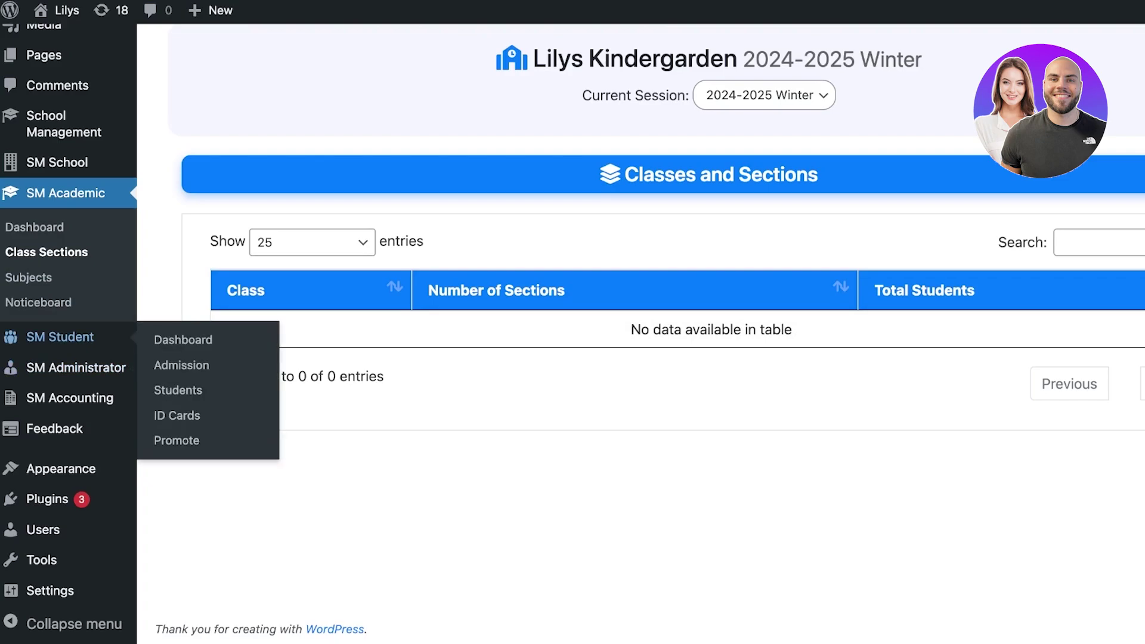
left_click(60, 337)
scroll(60, 337, "down", 1)
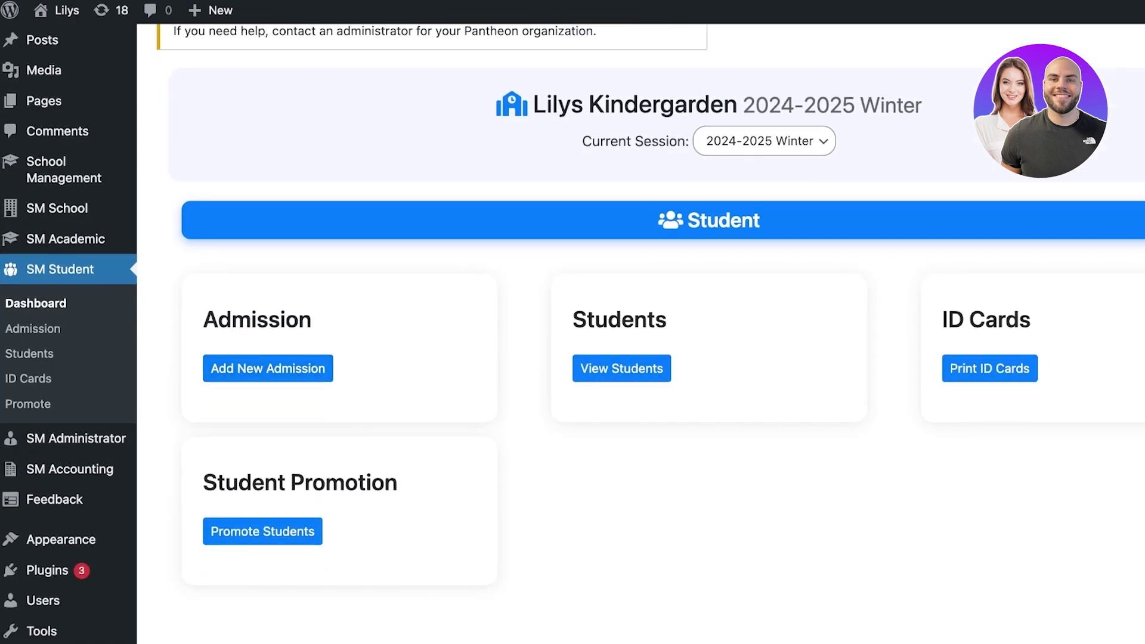
scroll(641, 330, "down", 1)
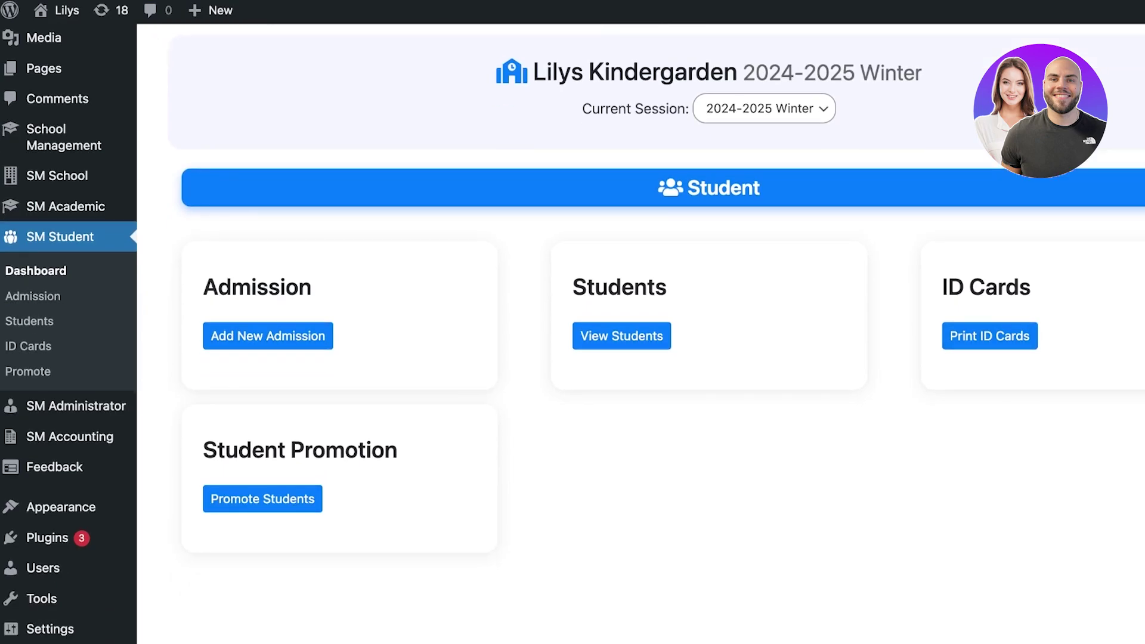
scroll(641, 333, "down", 1)
left_click(262, 473)
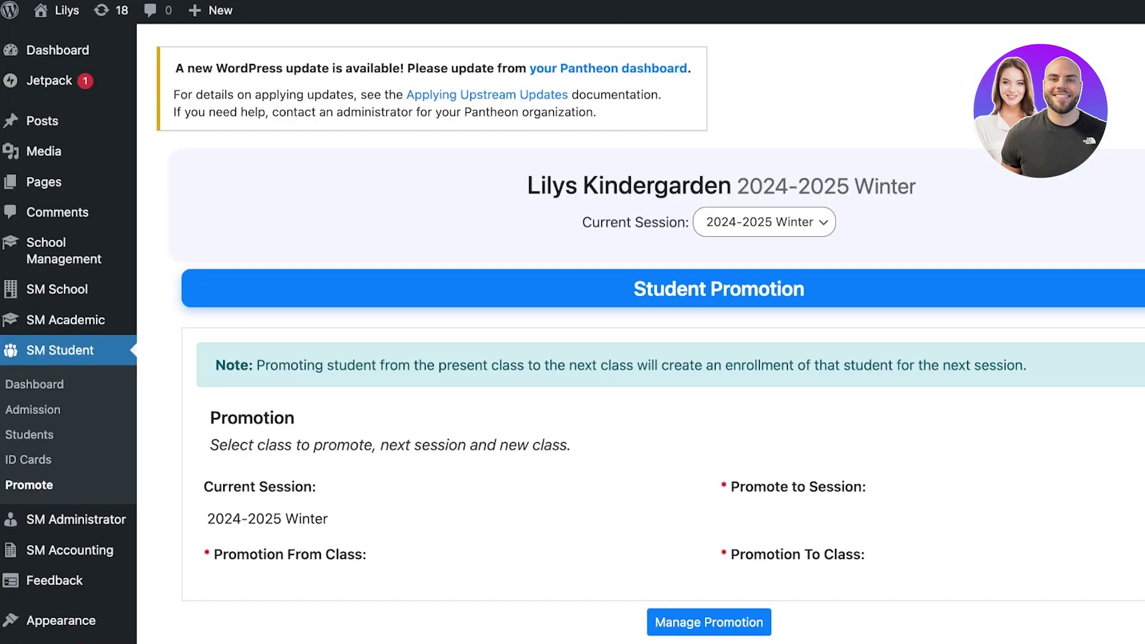
scroll(262, 473, "down", 3)
Step: Examine the administrator dashboard and the accounting dashboard, including the invoice and payment cards and the fee invoices section
mouse_move(76, 368)
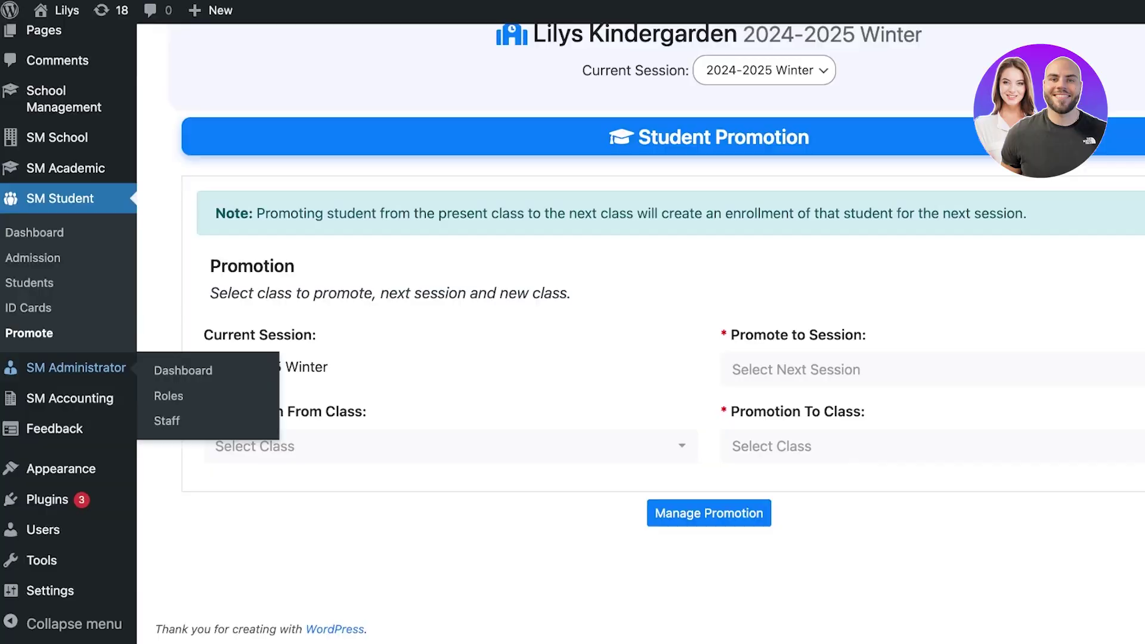
left_click(183, 370)
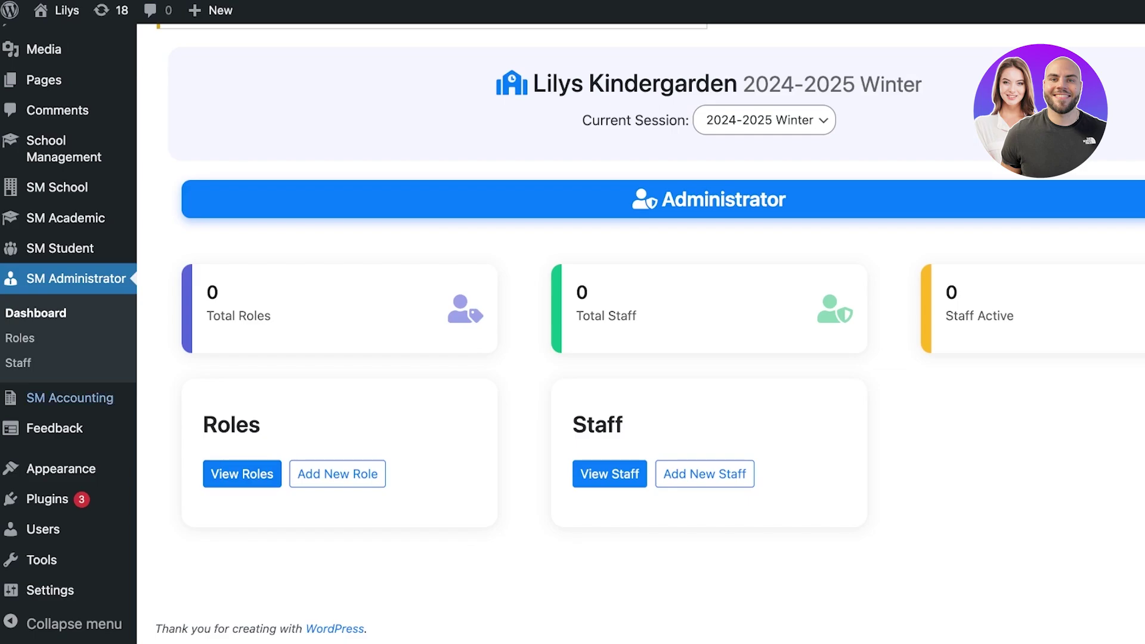
mouse_move(70, 397)
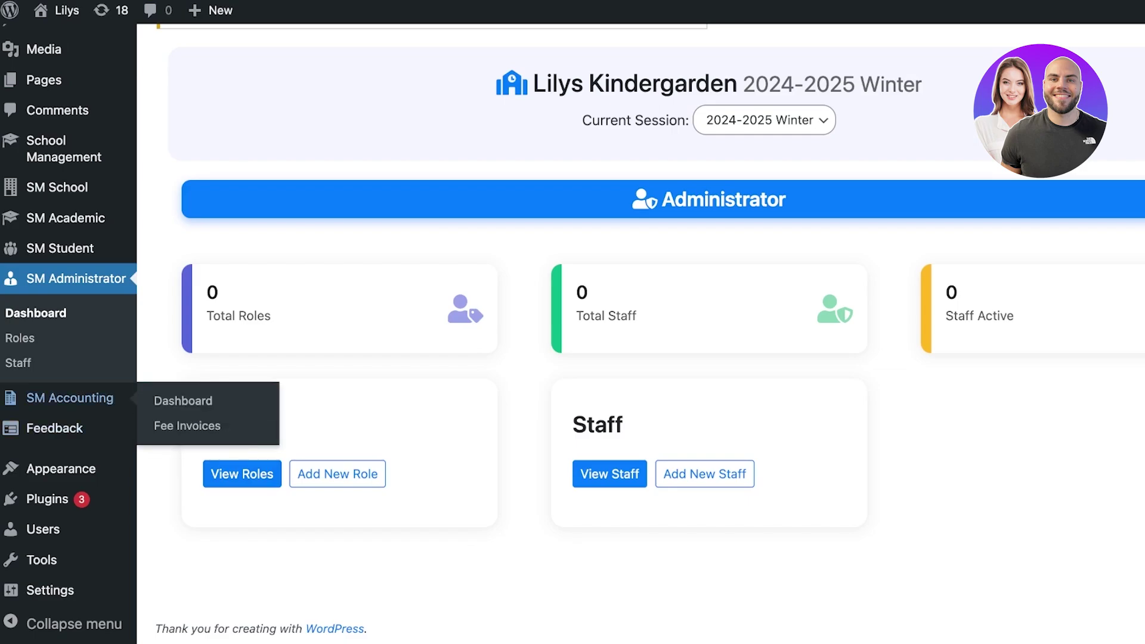
left_click(69, 397)
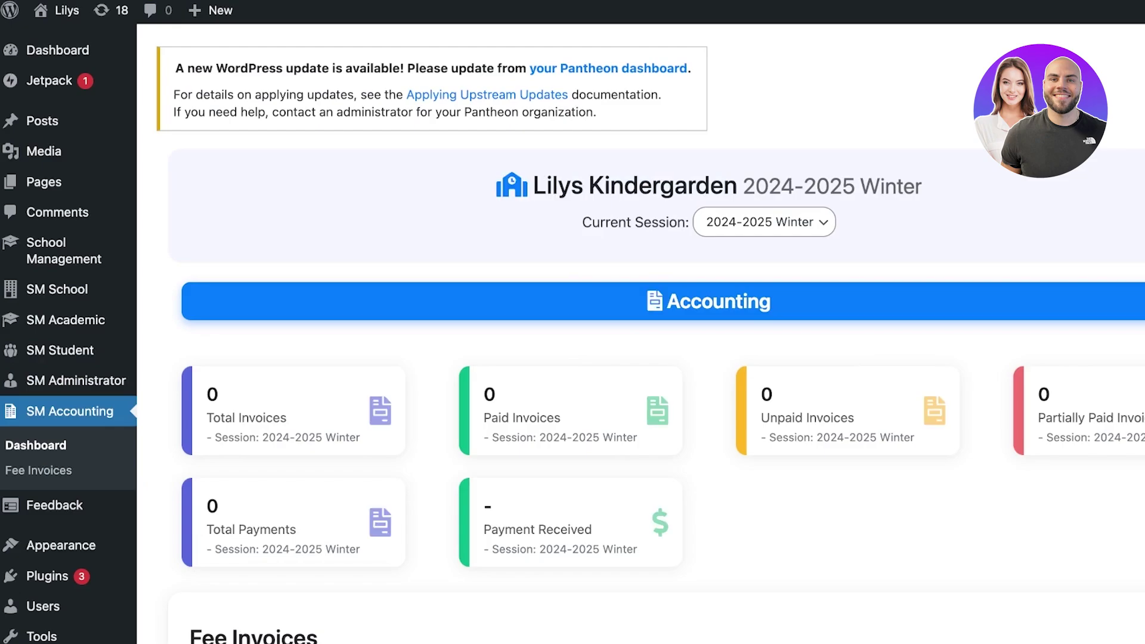
scroll(656, 358, "down", 3)
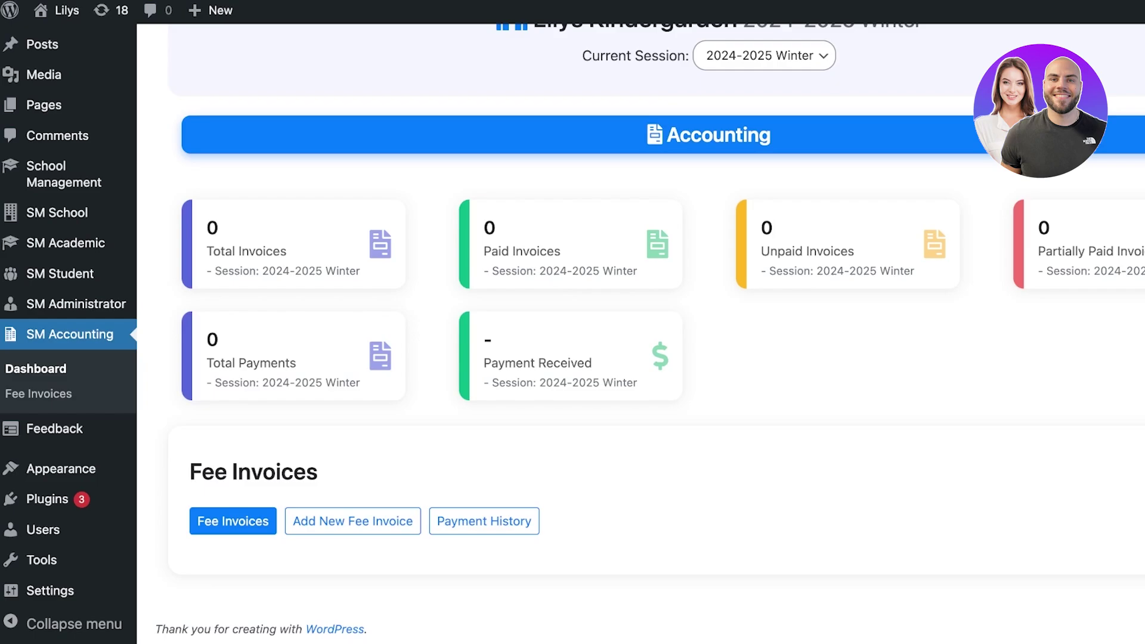
scroll(60, 429, "up", 3)
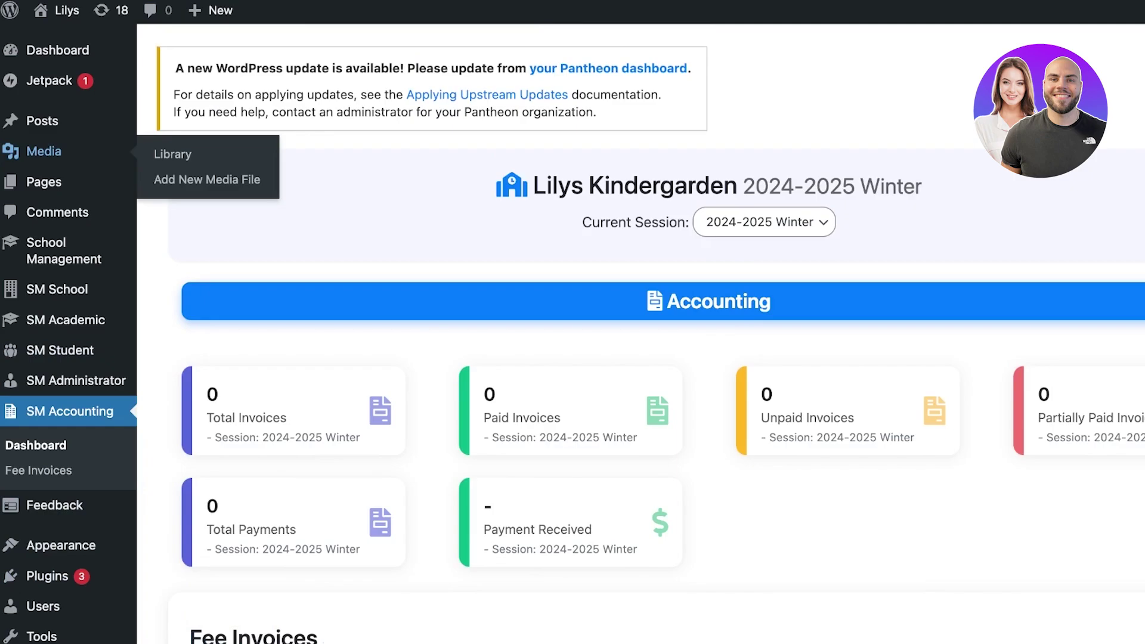
Step: Open a new blank page without choosing a pattern and view its command search and block settings
mouse_move(42, 120)
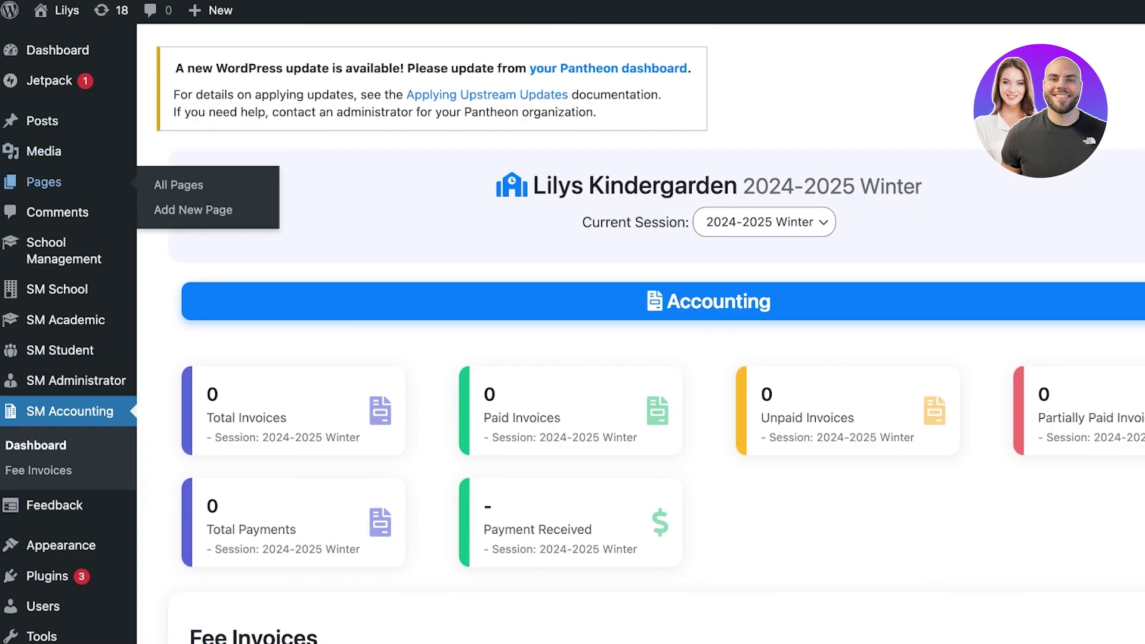
left_click(43, 182)
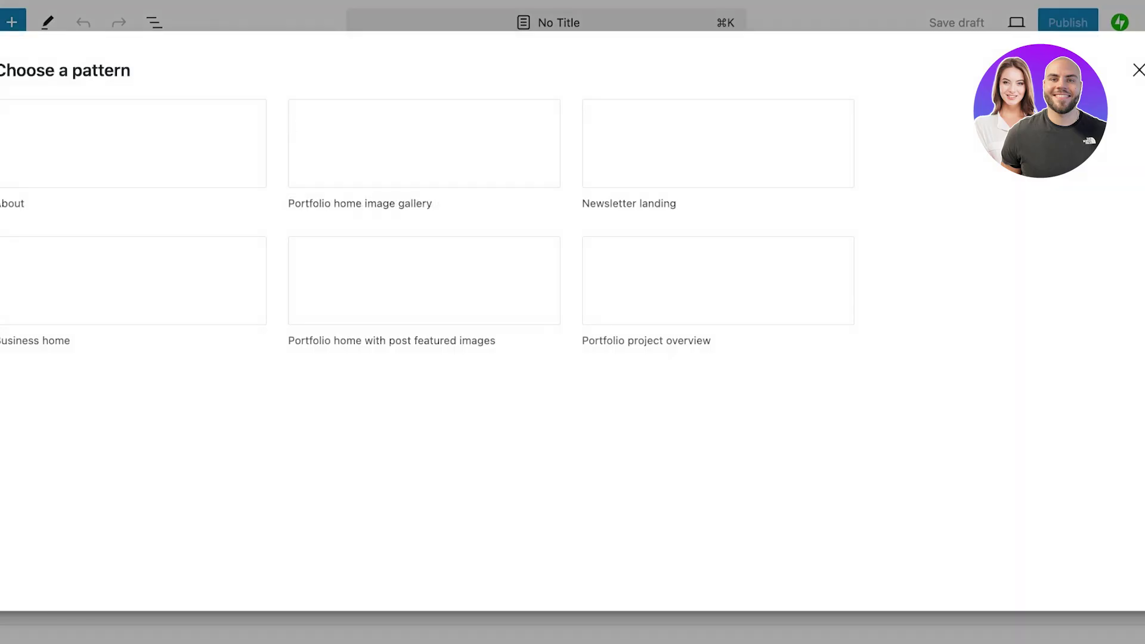
left_click(1139, 70)
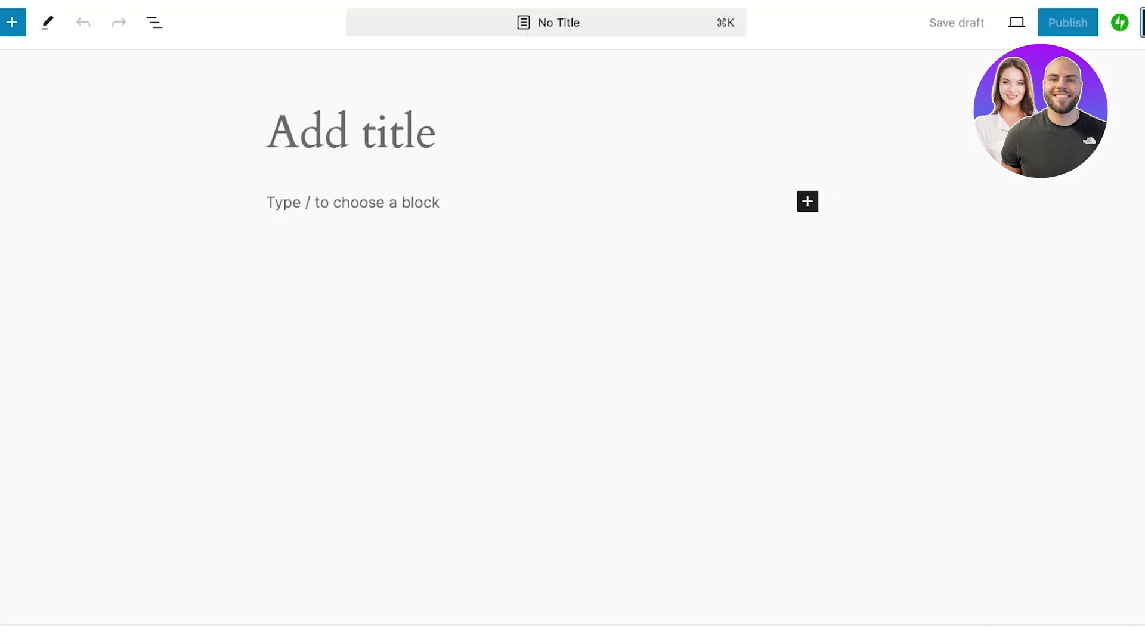
left_click(547, 23)
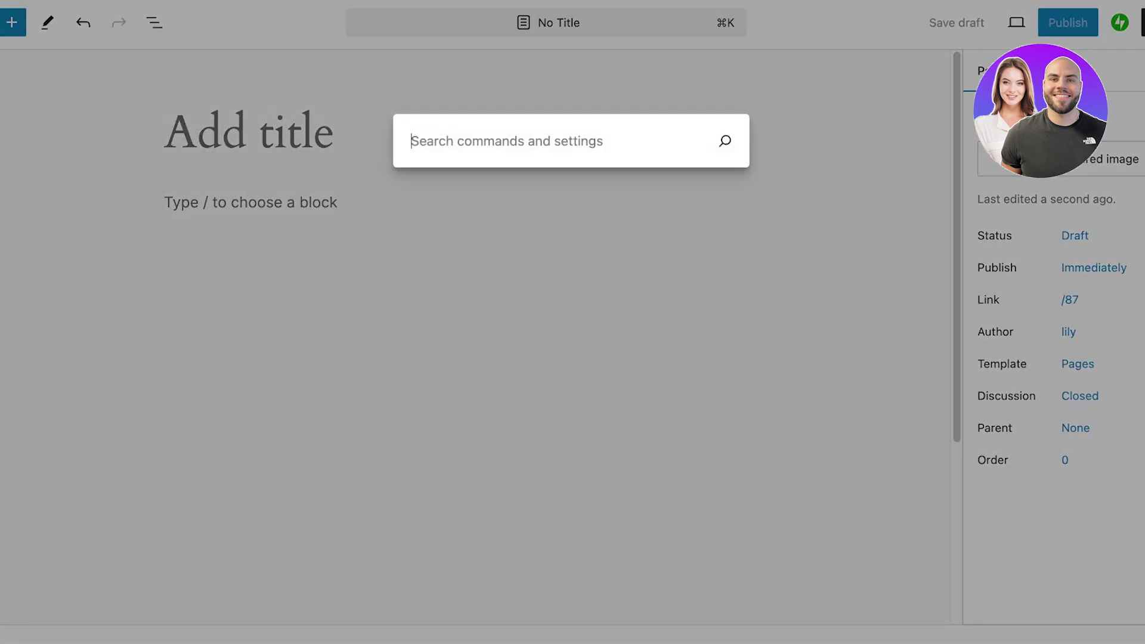
left_click(546, 23)
left_click(956, 22)
left_click(1042, 70)
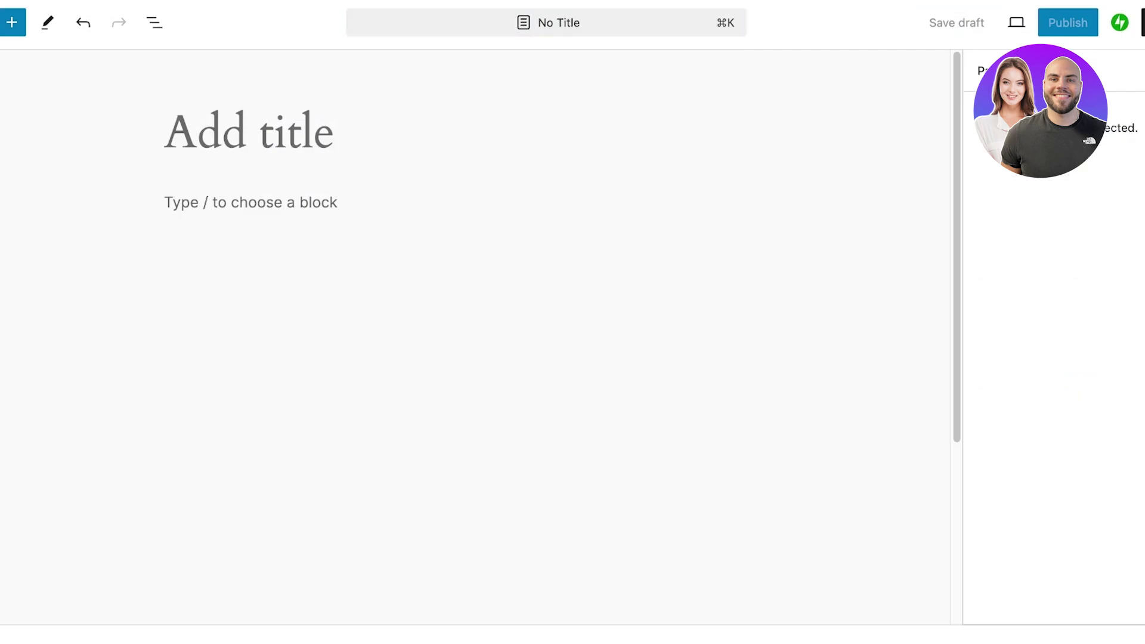
Step: Browse the page editor's block library, including text, embed and form blocks, close it and return to the list of pages
left_click(12, 23)
scroll(79, 257, "down", 10)
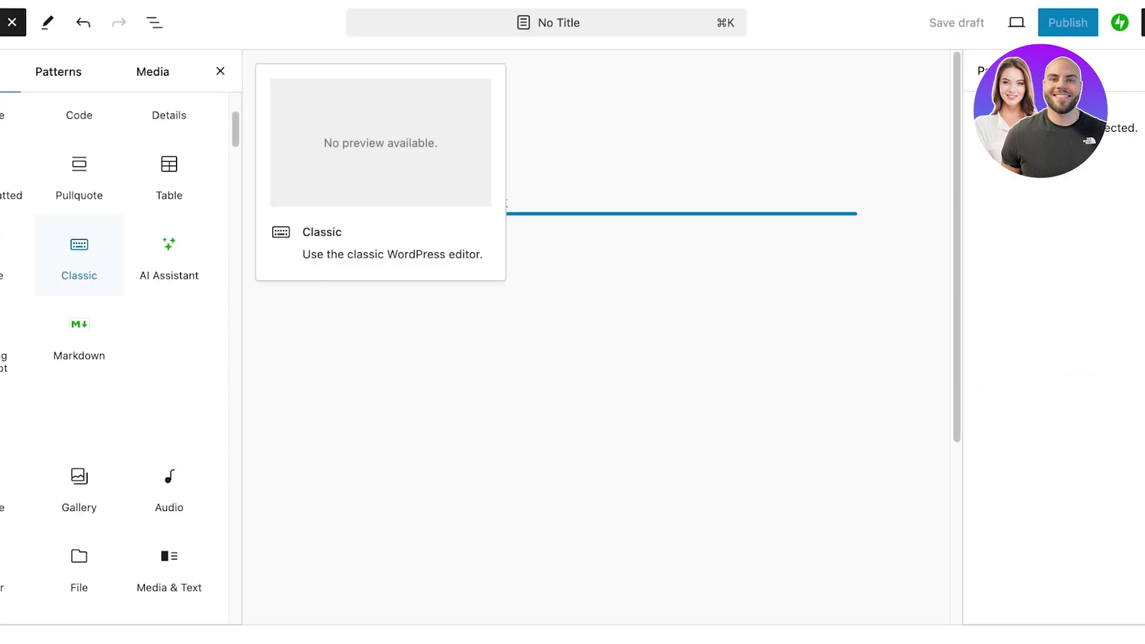
scroll(78, 265, "down", 15)
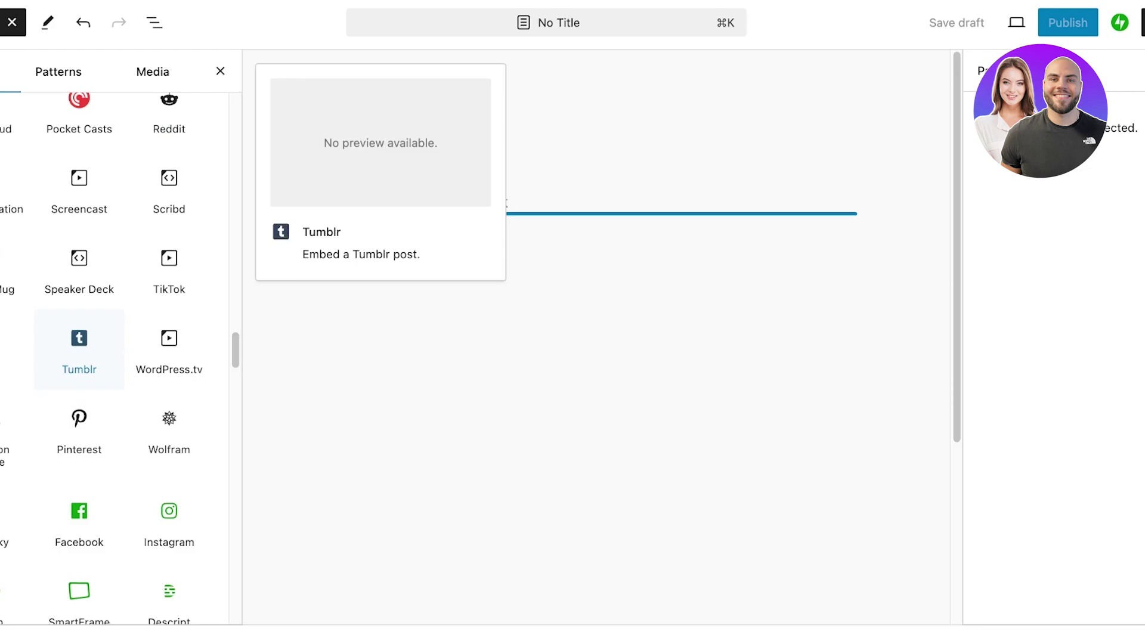
scroll(78, 281, "down", 10)
scroll(78, 280, "up", 15)
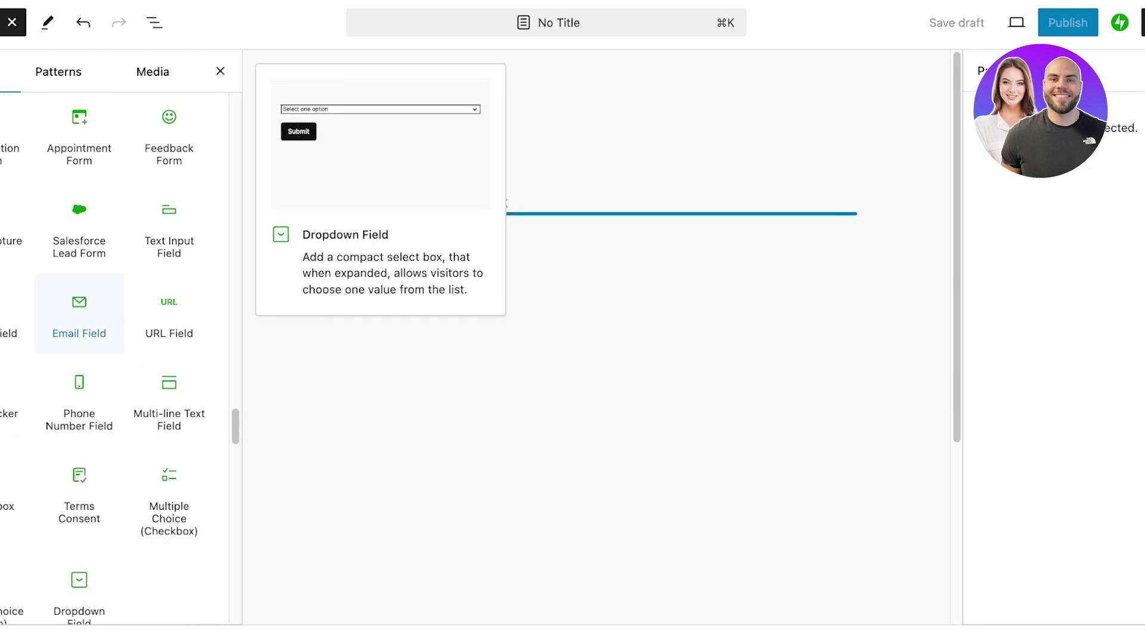
scroll(79, 298, "up", 10)
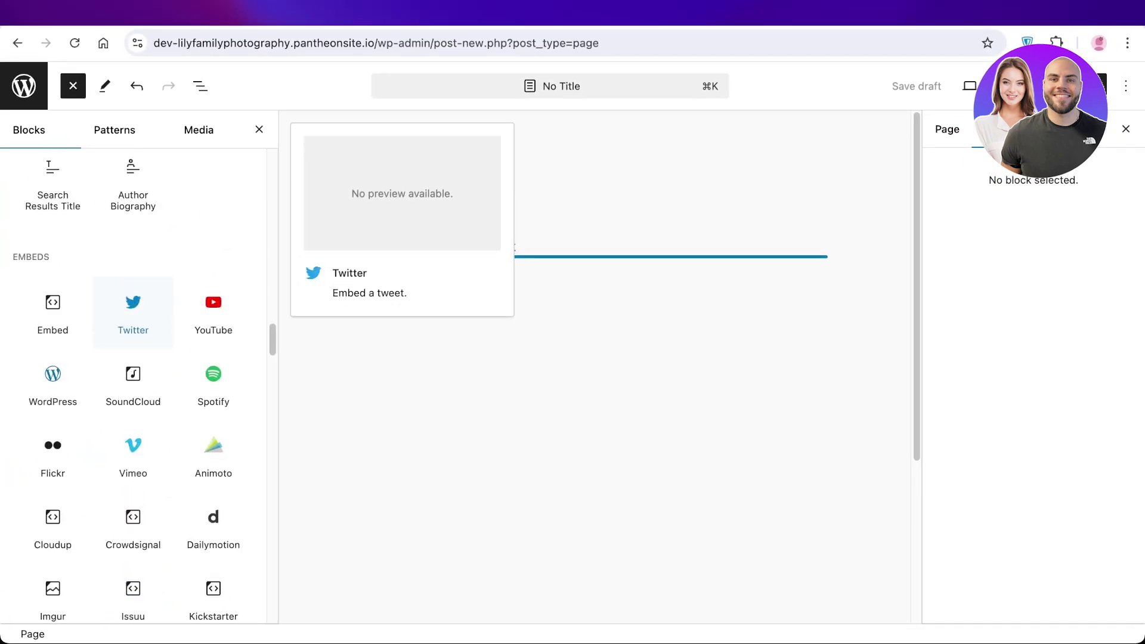
scroll(133, 334, "up", 5)
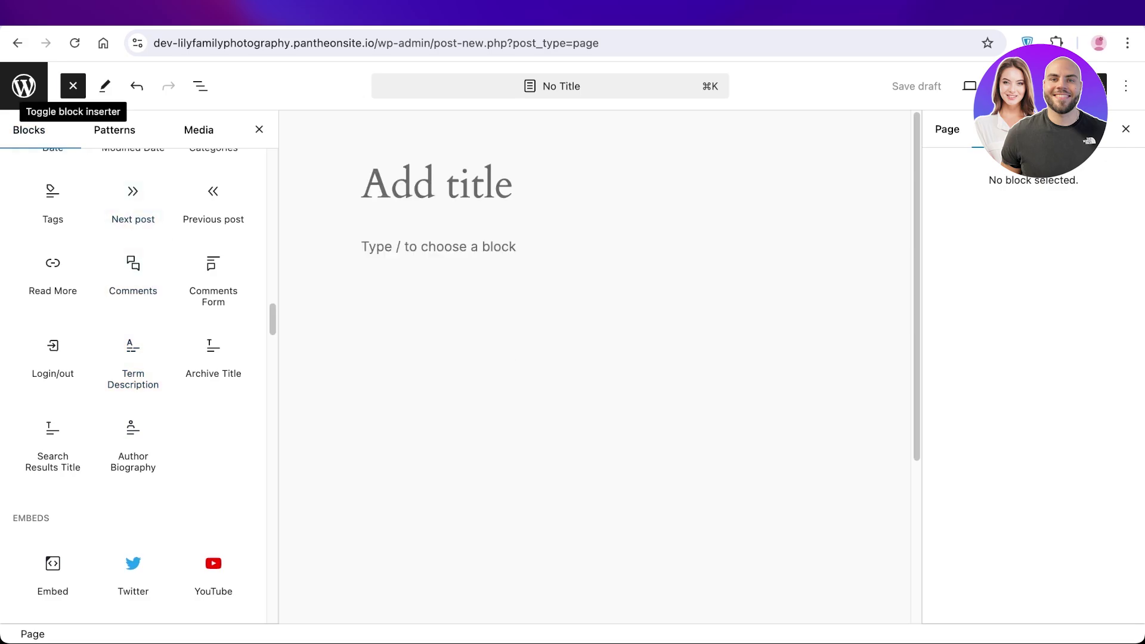
left_click(73, 86)
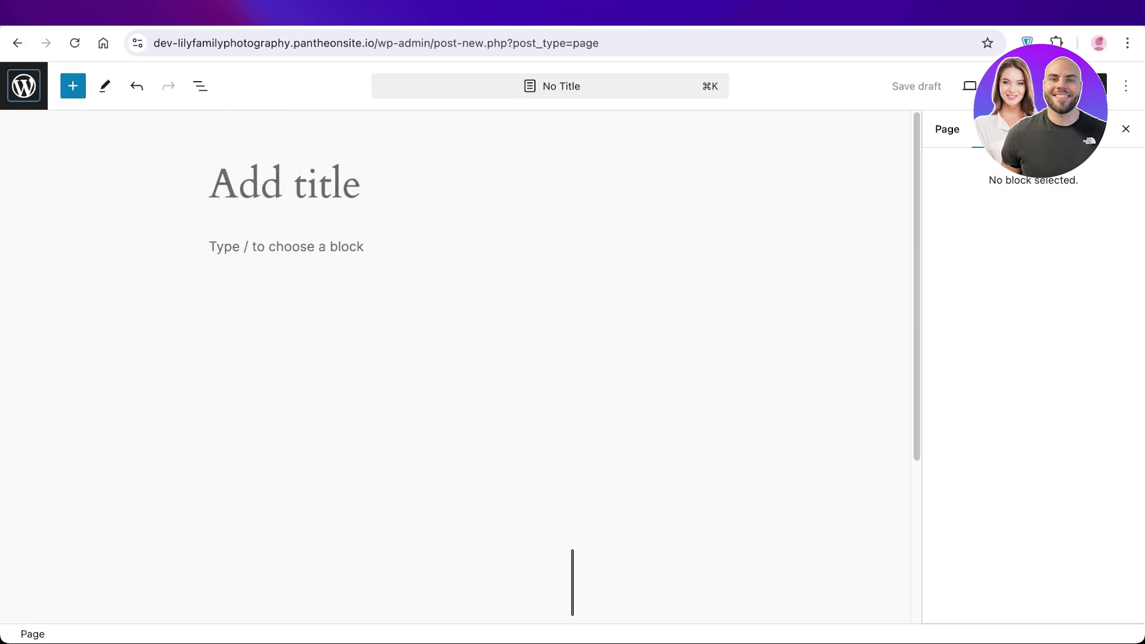
key("super+bracketleft")
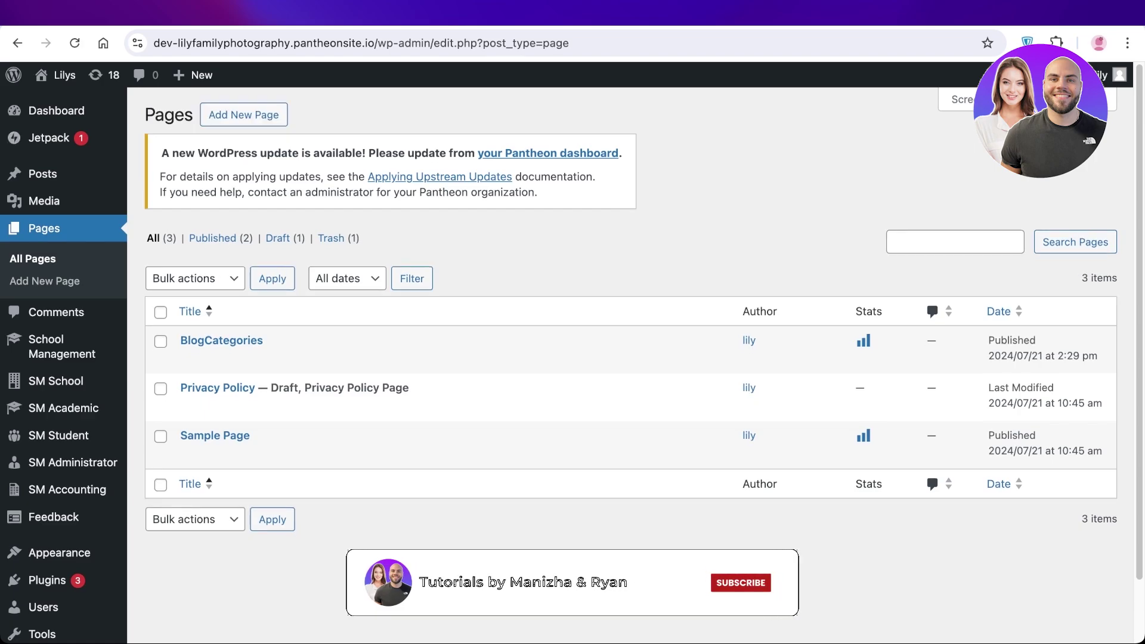